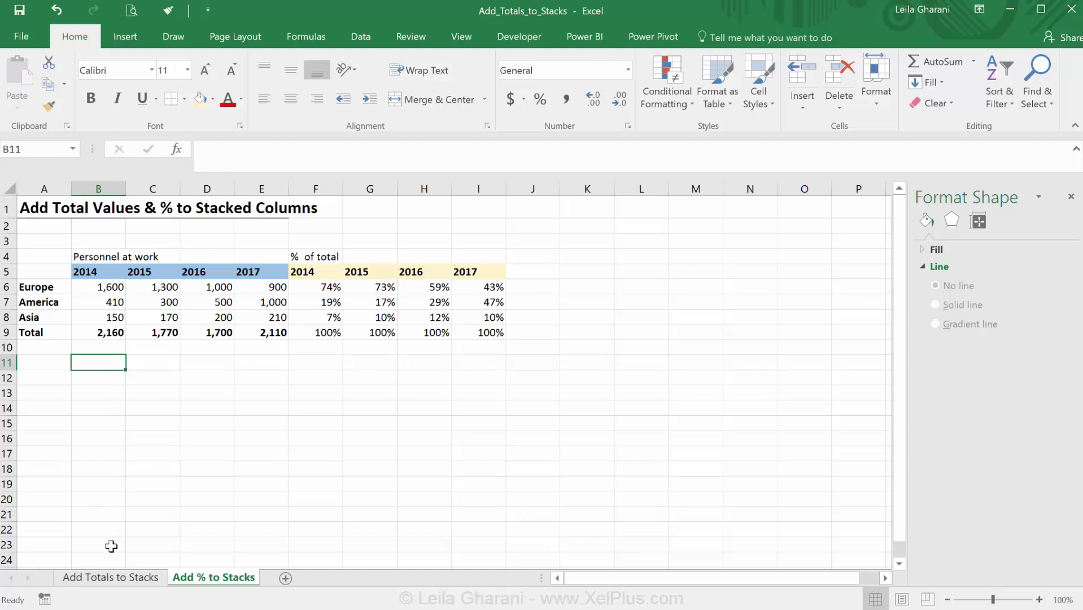
# Inspect the Europe data labels in the chart on the Add Totals to Stacks sheet
pyautogui.click(111, 578)
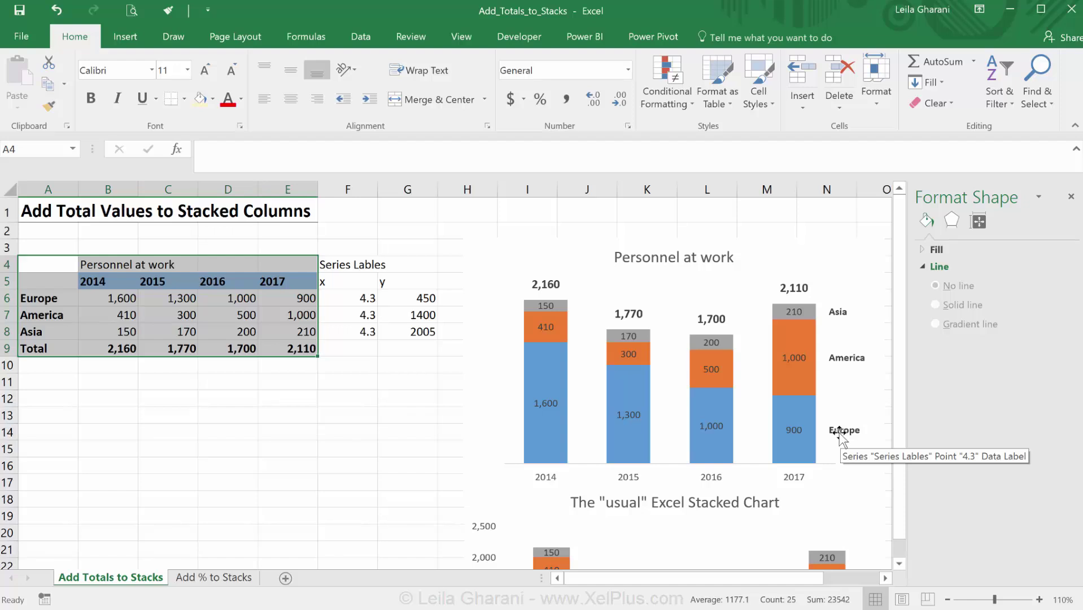
pyautogui.moveTo(840, 435); pyautogui.dragTo(547, 406)
pyautogui.click(545, 406)
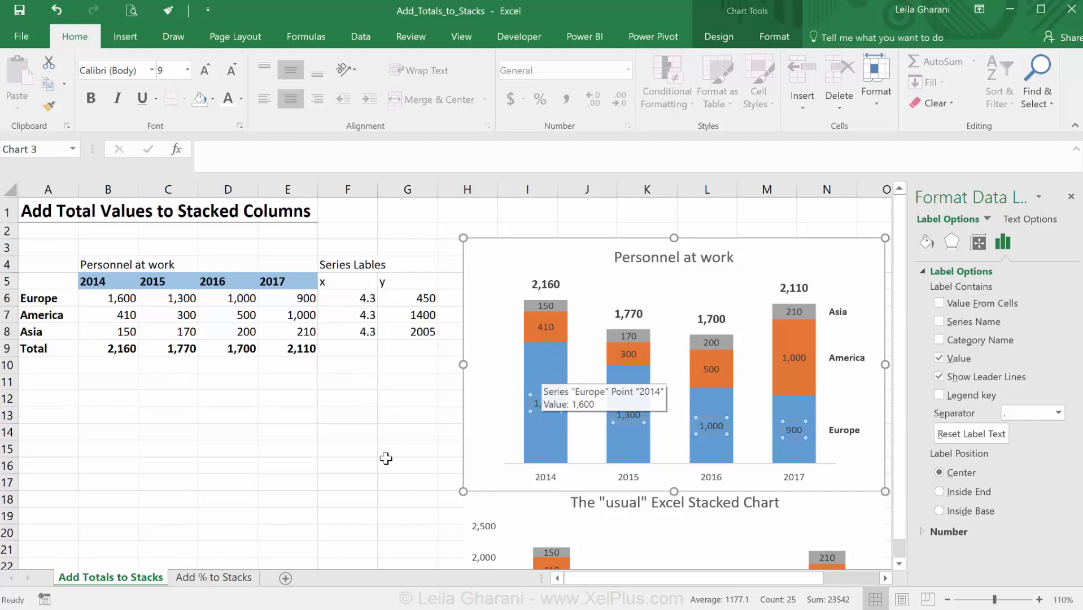
# On the Add % to Stacks sheet, review the percentage formulas in F6 and I8 against B6's value
pyautogui.click(196, 579)
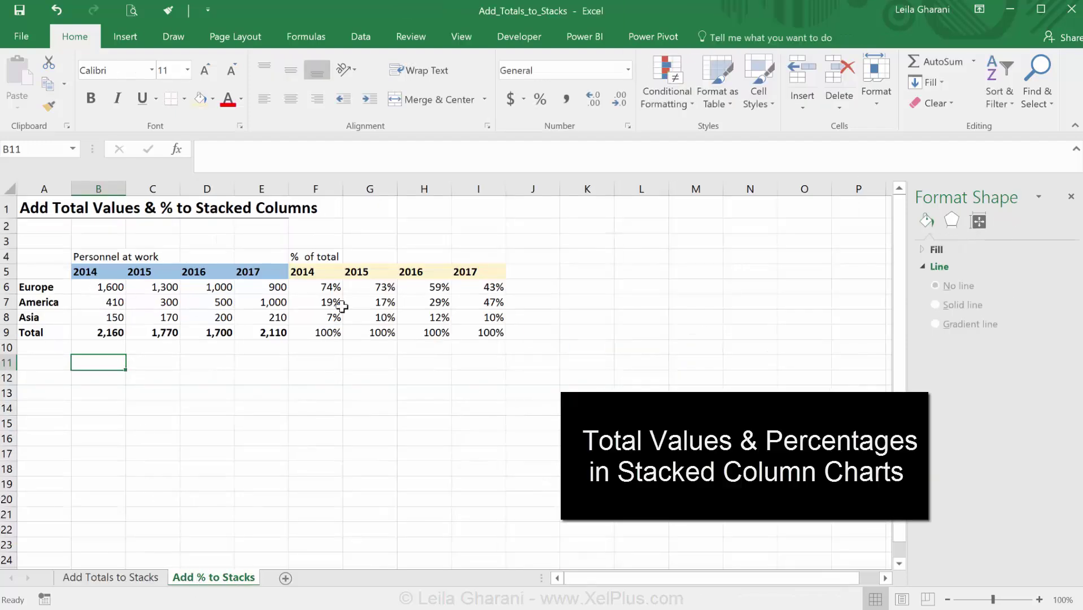
pyautogui.click(317, 291)
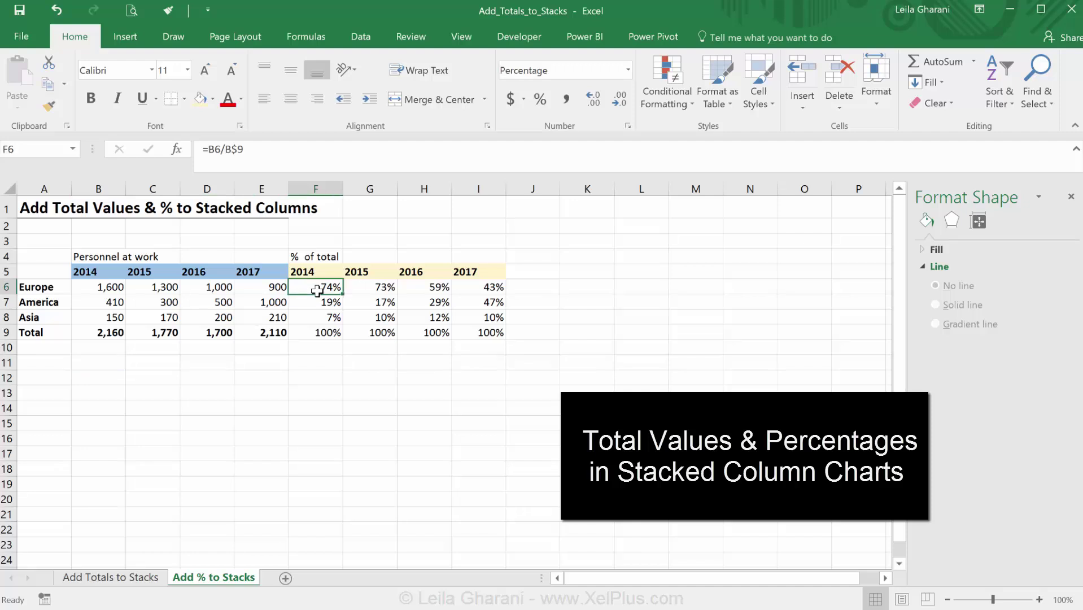
pyautogui.click(319, 159)
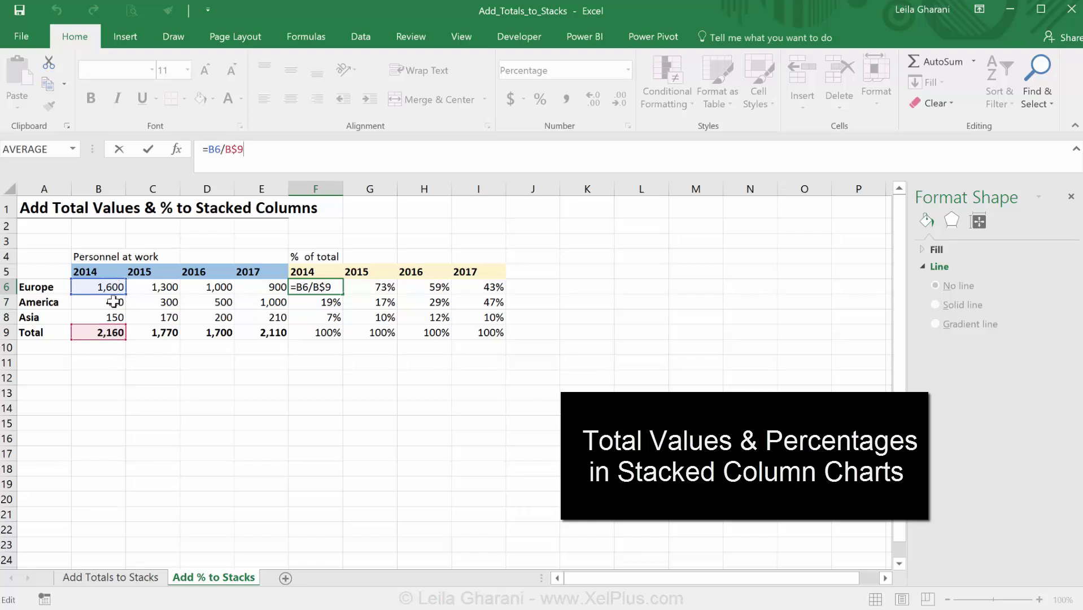
pyautogui.hotkey('ctrl', 'Return')
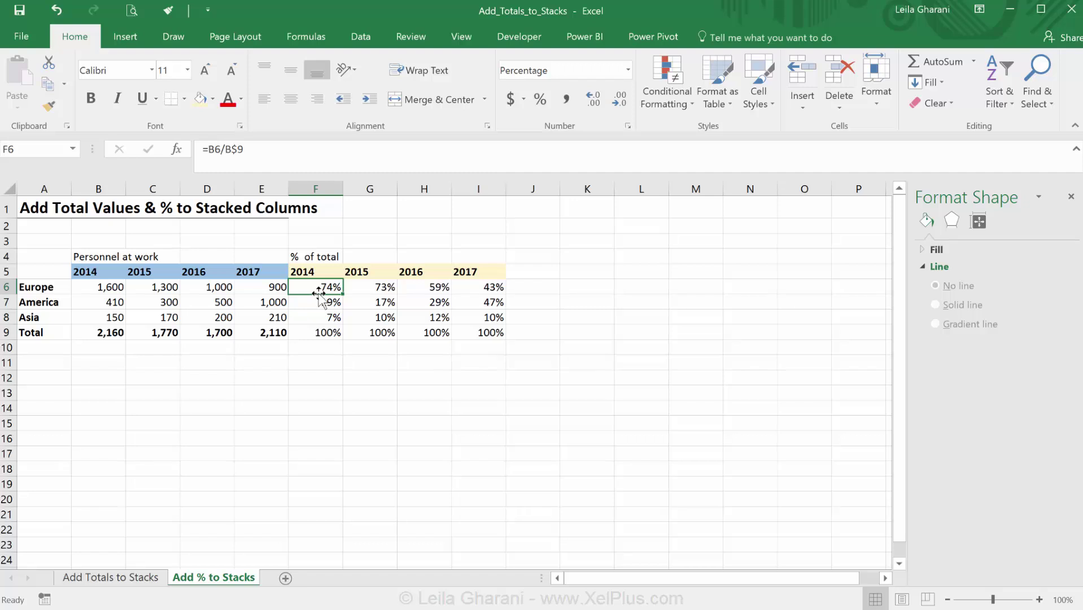
pyautogui.click(472, 318)
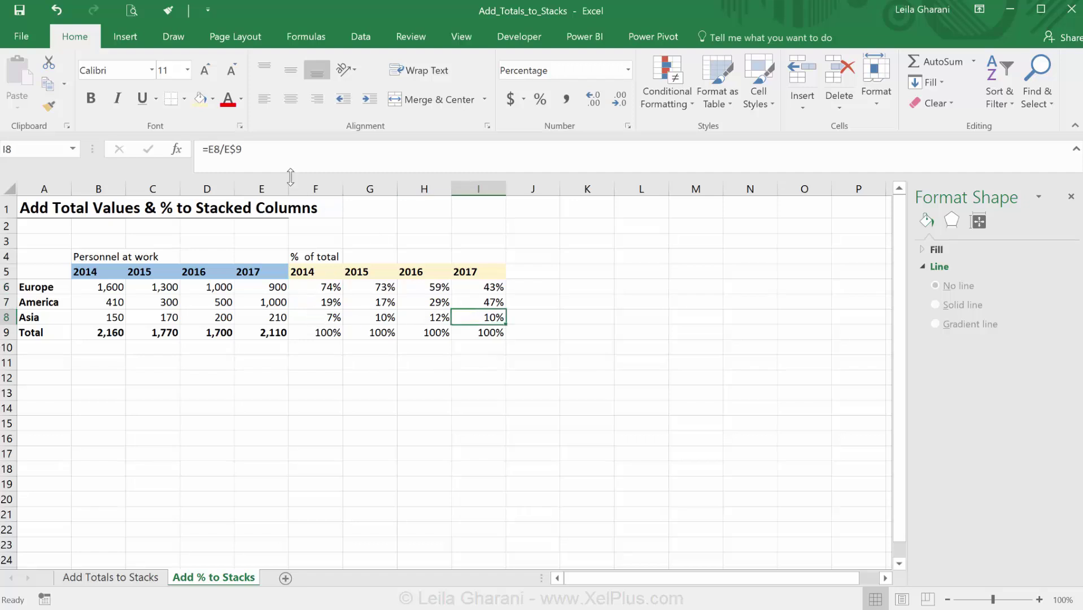
pyautogui.click(283, 157)
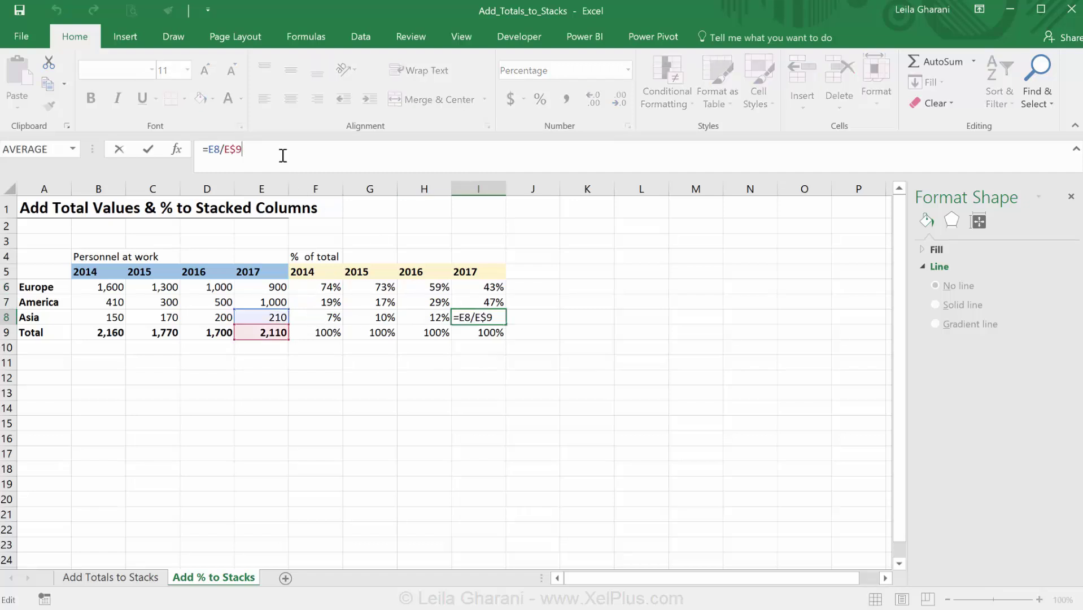
pyautogui.hotkey('ctrl', 'Return')
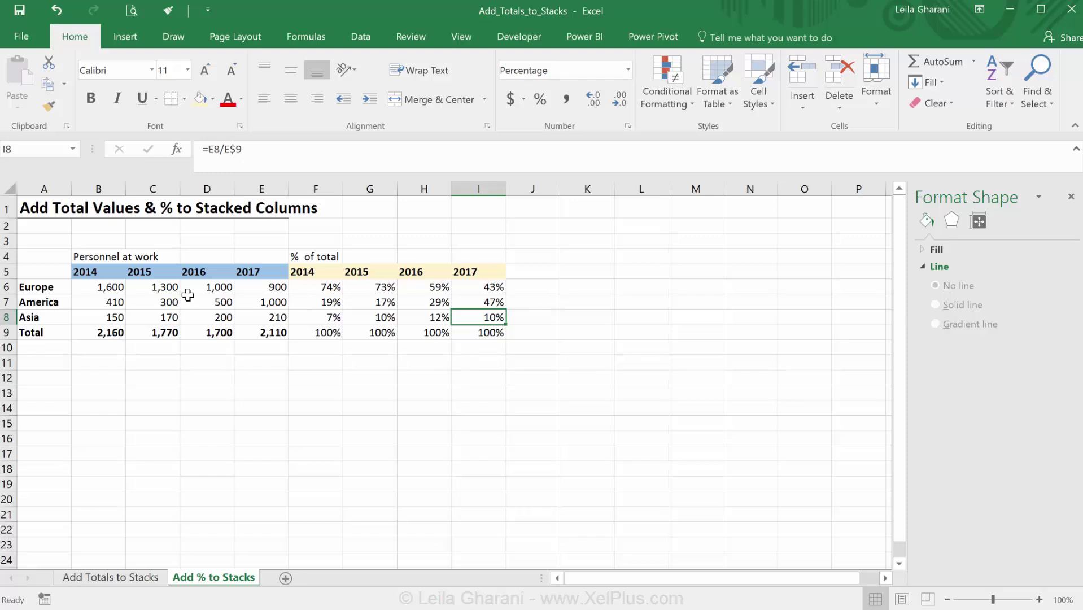
pyautogui.click(97, 285)
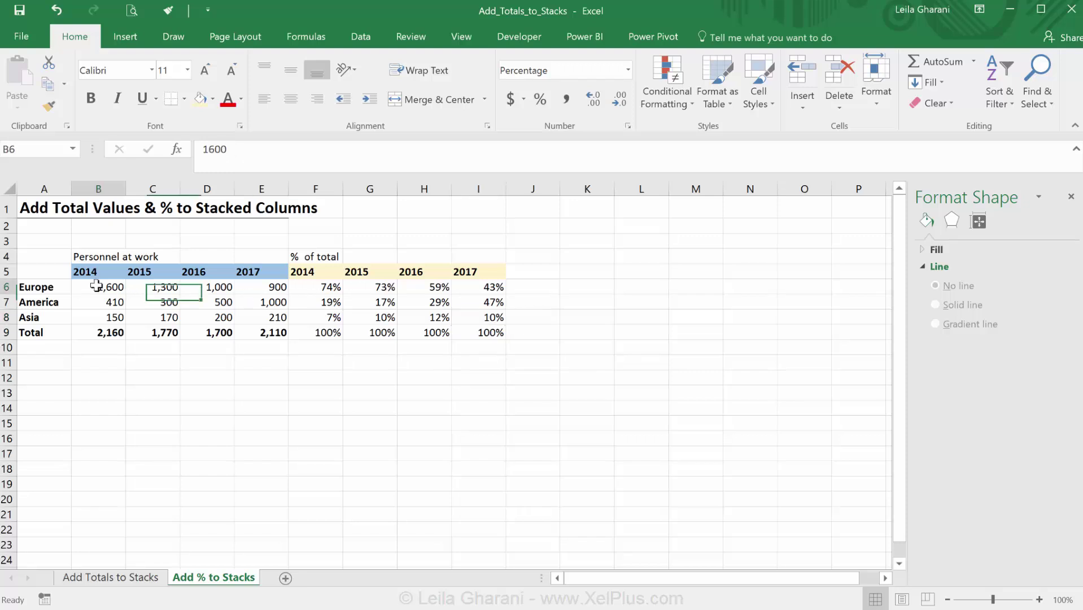
pyautogui.click(308, 286)
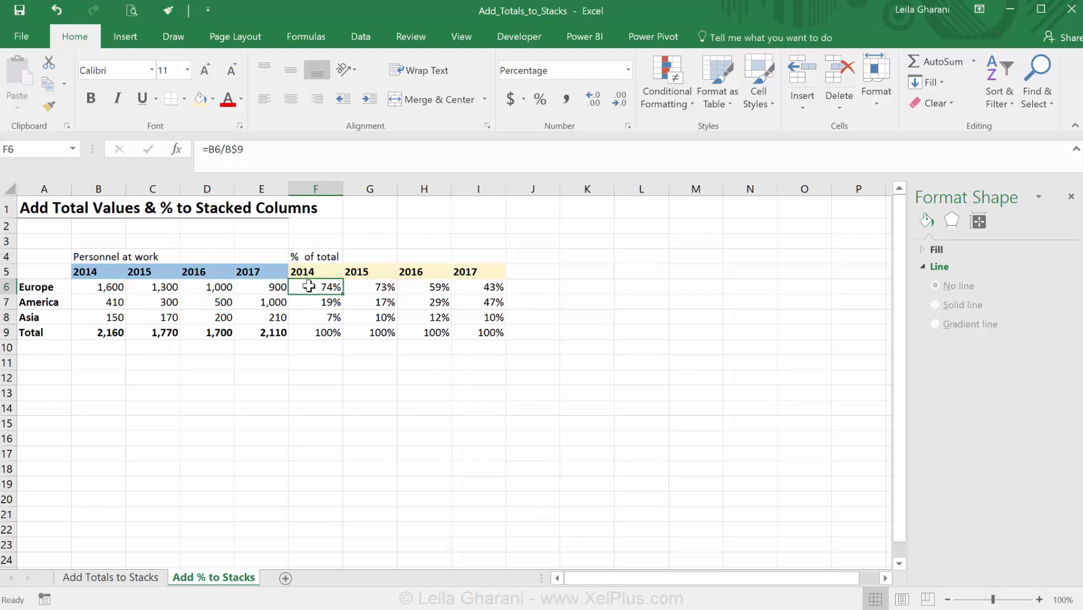
# Insert a stacked column chart of A5:E9 and place it right of the tables
pyautogui.moveTo(56, 271); pyautogui.dragTo(247, 332)
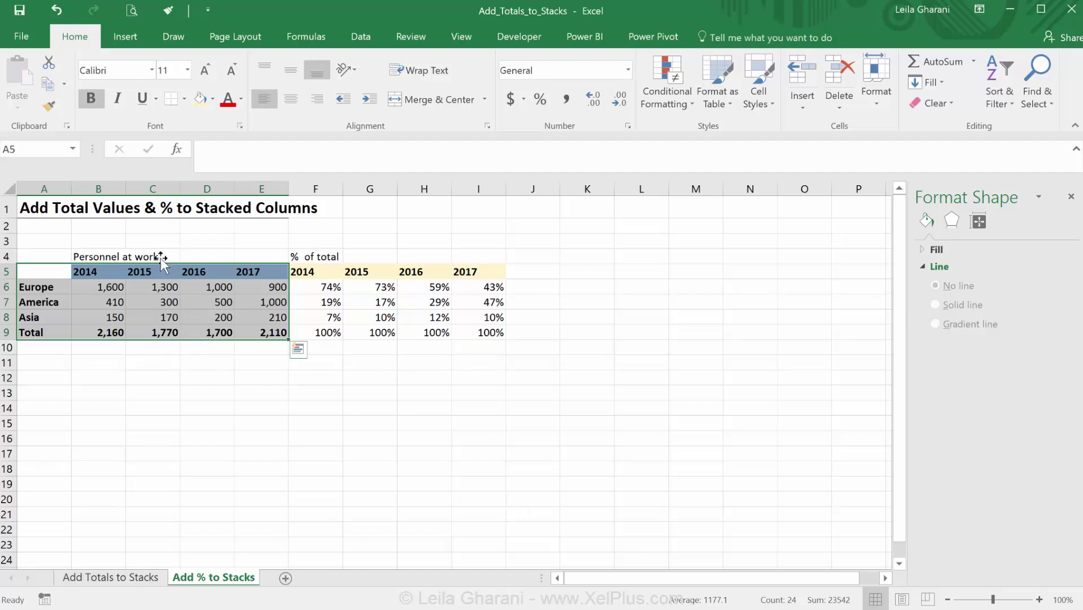
pyautogui.click(120, 38)
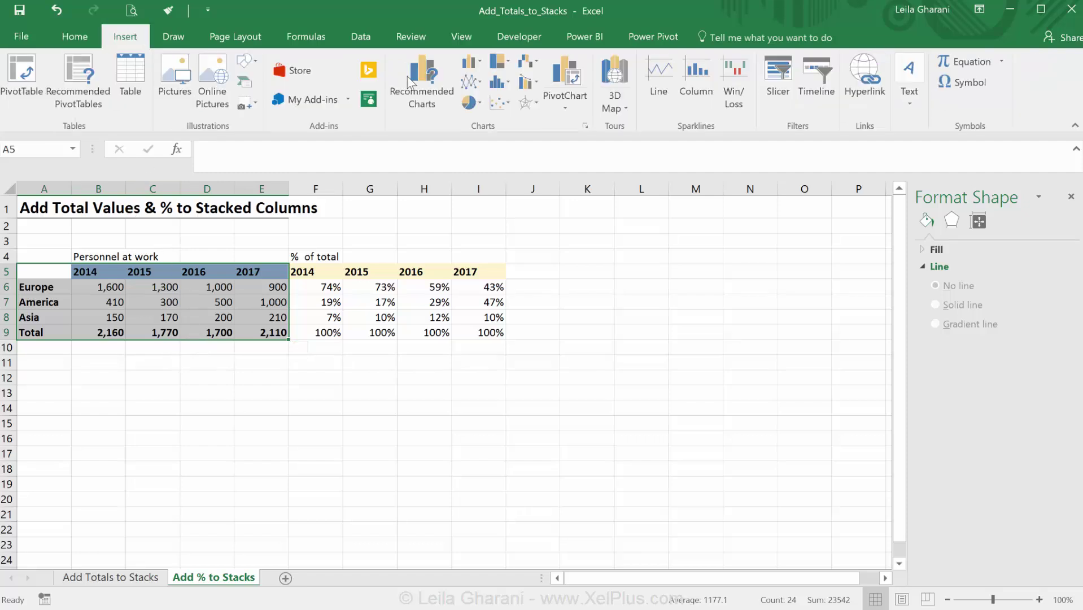
pyautogui.click(480, 64)
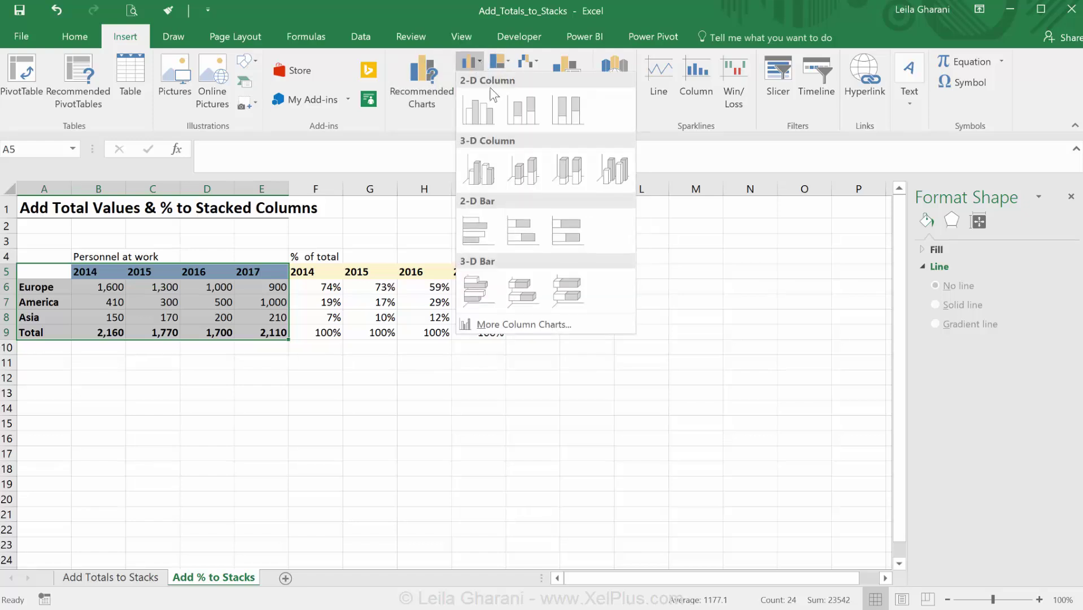
pyautogui.click(523, 153)
pyautogui.moveTo(538, 294); pyautogui.dragTo(723, 251)
# Change the Total series chart type to Line with Markers
pyautogui.click(551, 322)
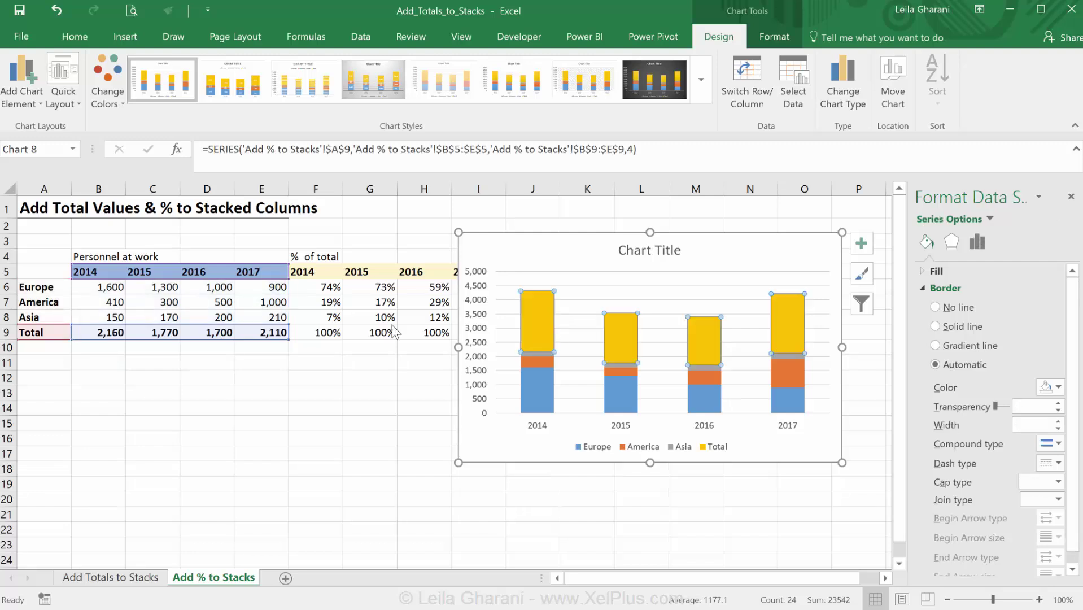
pyautogui.rightClick(542, 308)
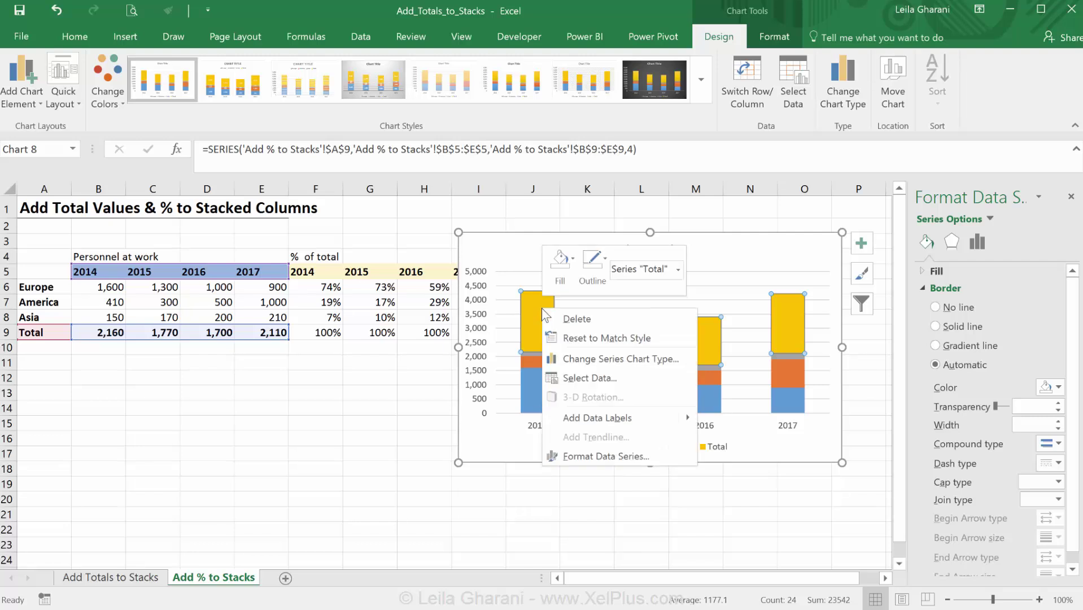
pyautogui.click(620, 359)
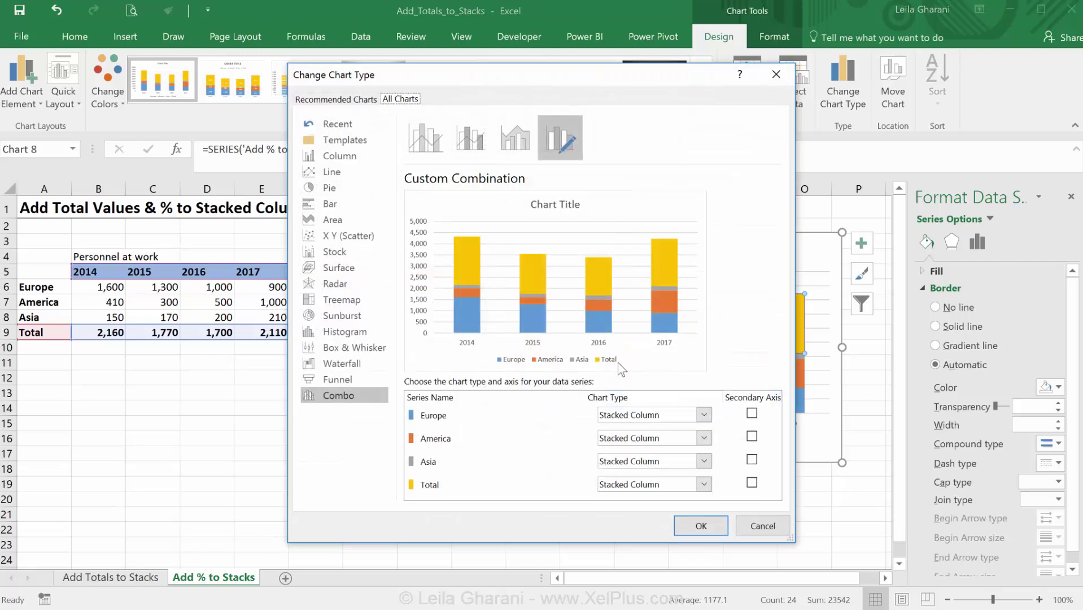
pyautogui.click(704, 485)
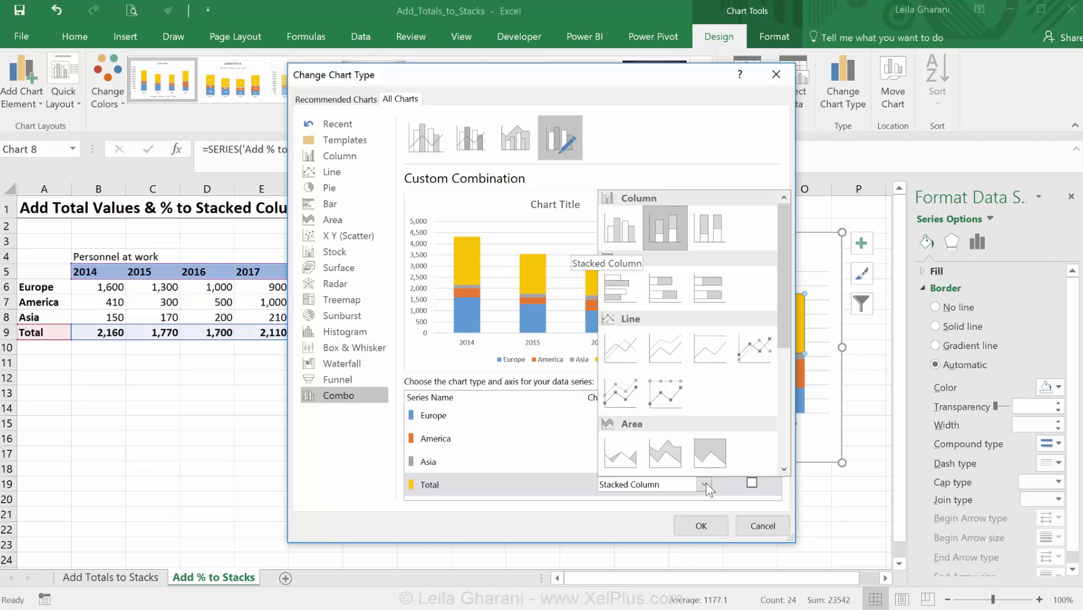
pyautogui.click(765, 357)
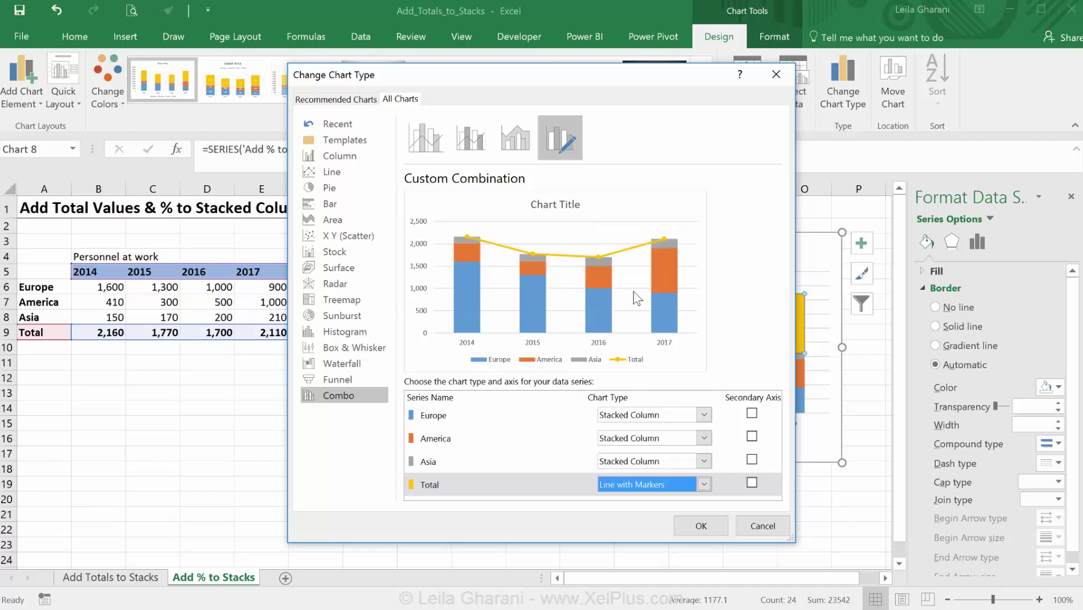
# Apply the combo chart and add Total data labels positioned Above the line points
pyautogui.click(688, 527)
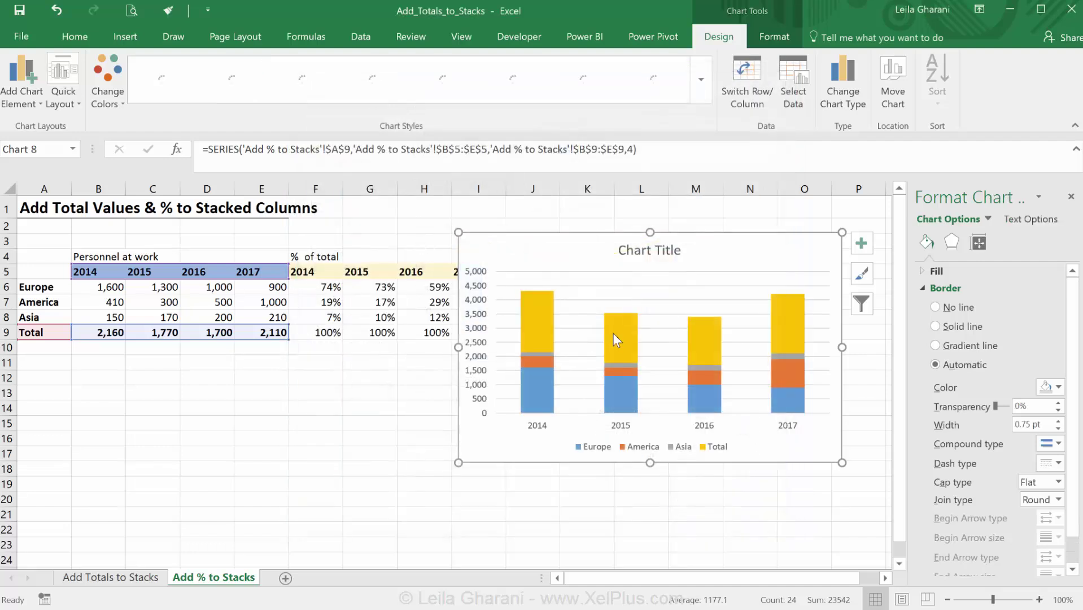
pyautogui.rightClick(580, 304)
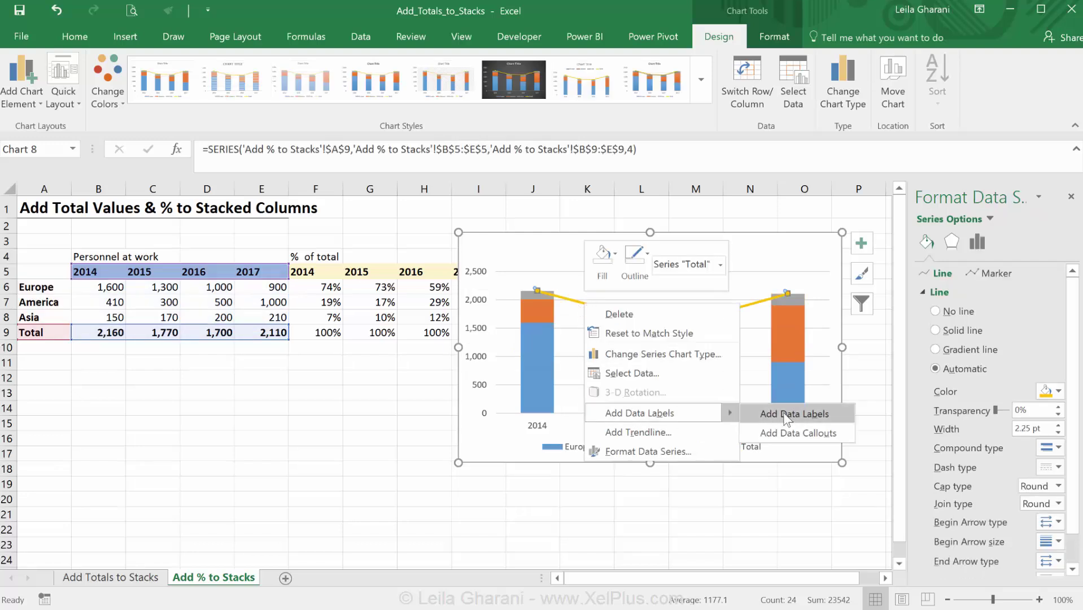
pyautogui.click(727, 413)
pyautogui.click(808, 295)
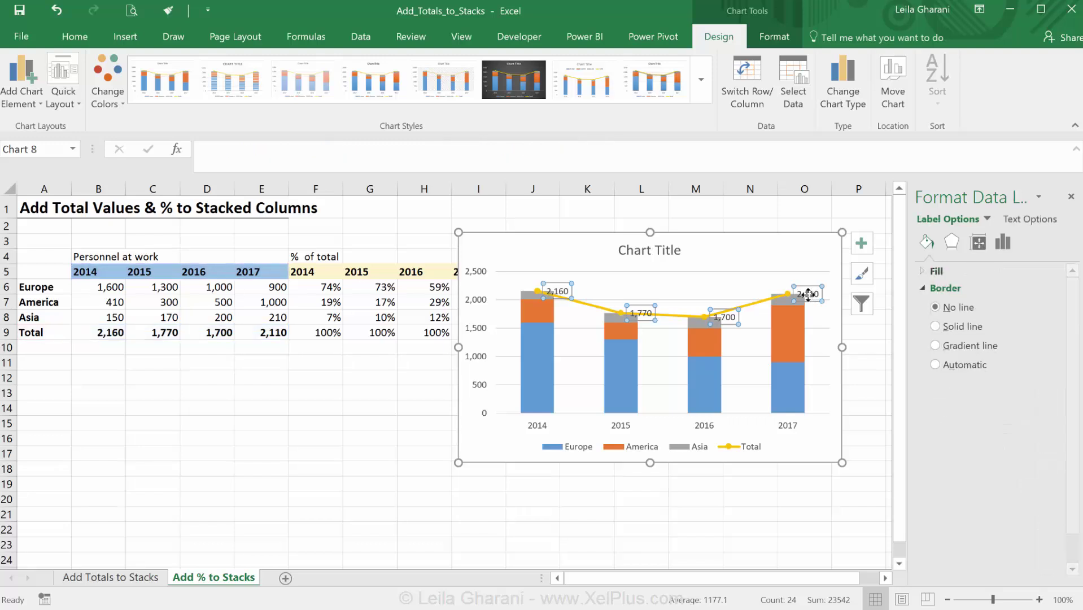
pyautogui.click(1002, 244)
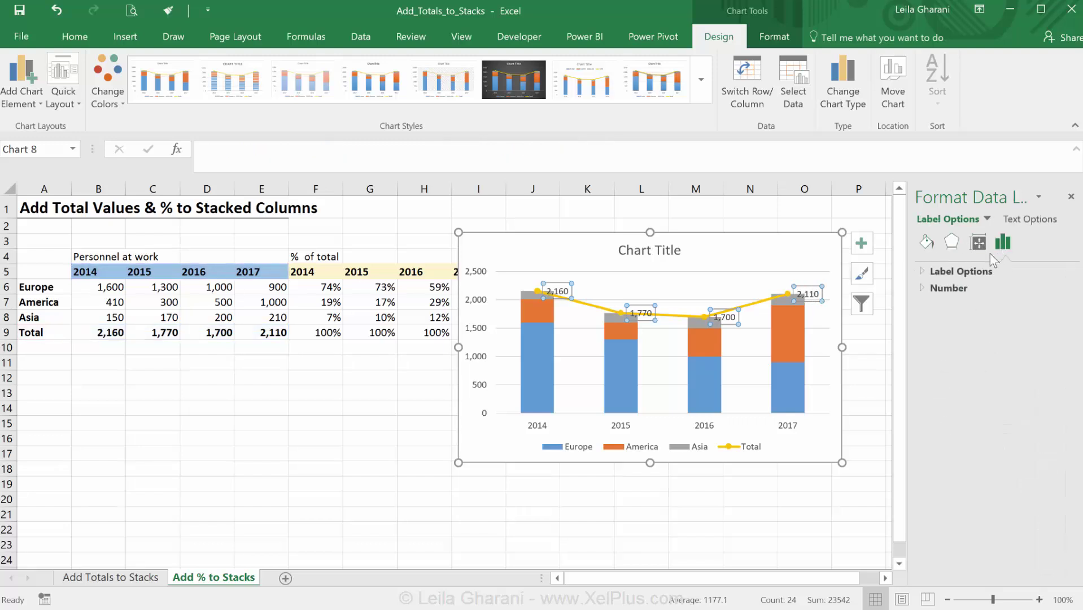
pyautogui.click(924, 270)
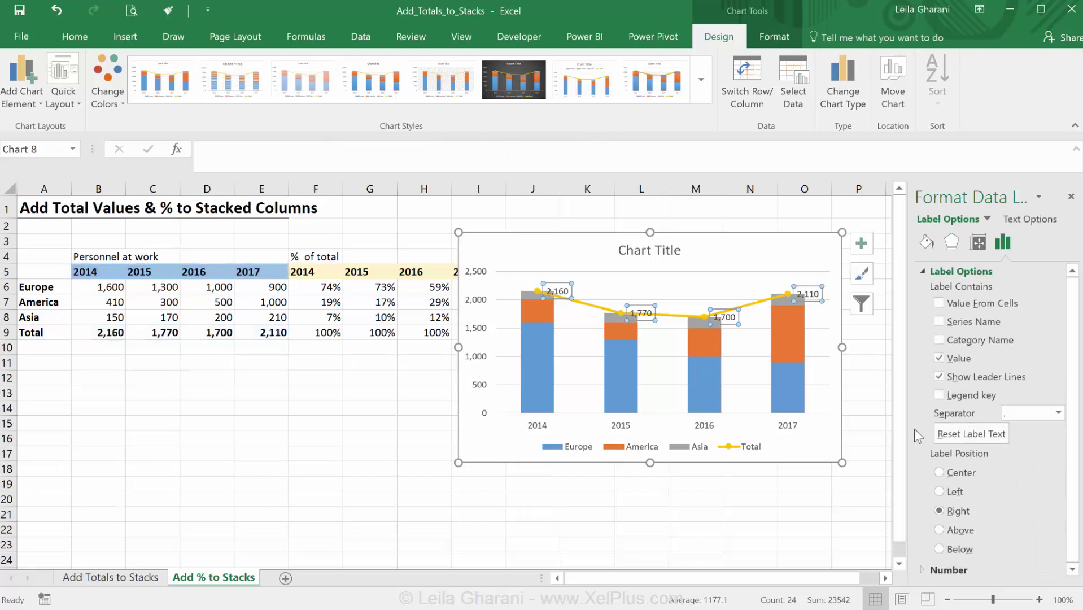
pyautogui.click(939, 531)
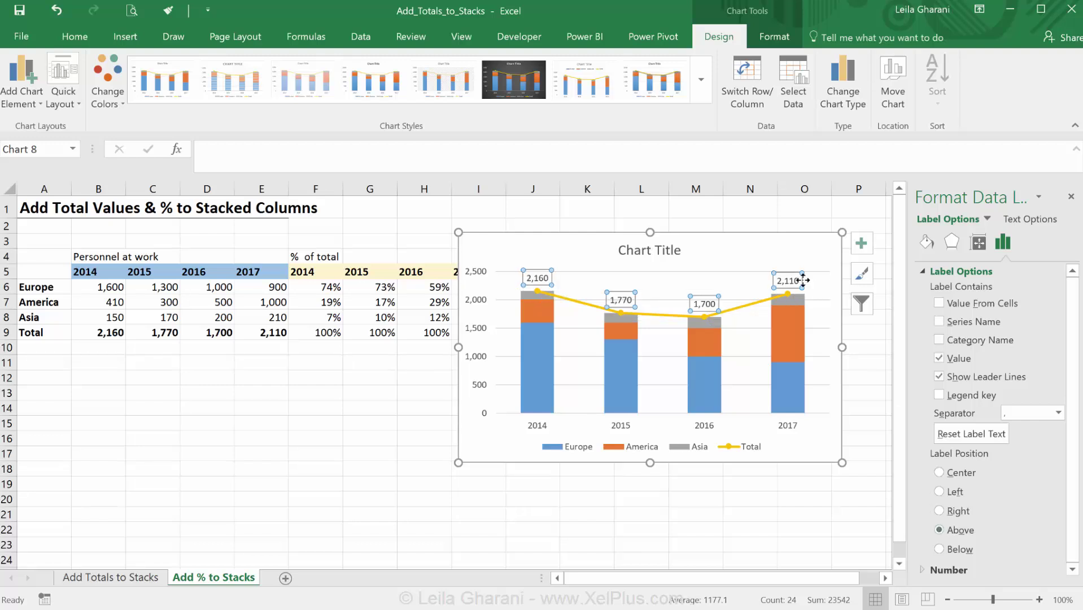
# Make the Total labels bold and increase their font size to 10.5
pyautogui.click(69, 37)
pyautogui.hotkey('ctrl', 'b')
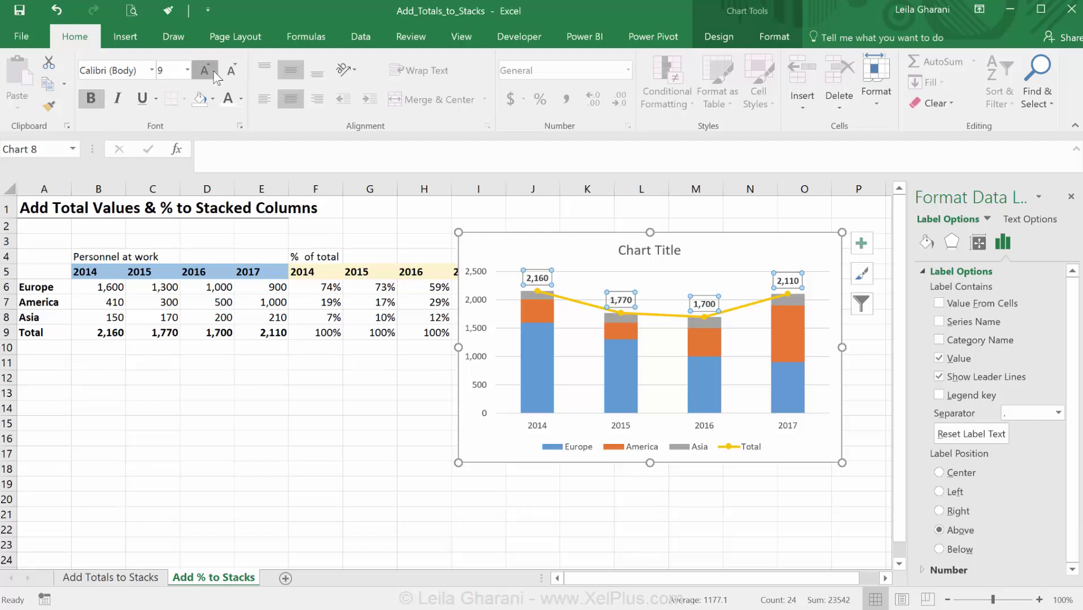
pyautogui.click(214, 75)
pyautogui.click(213, 75)
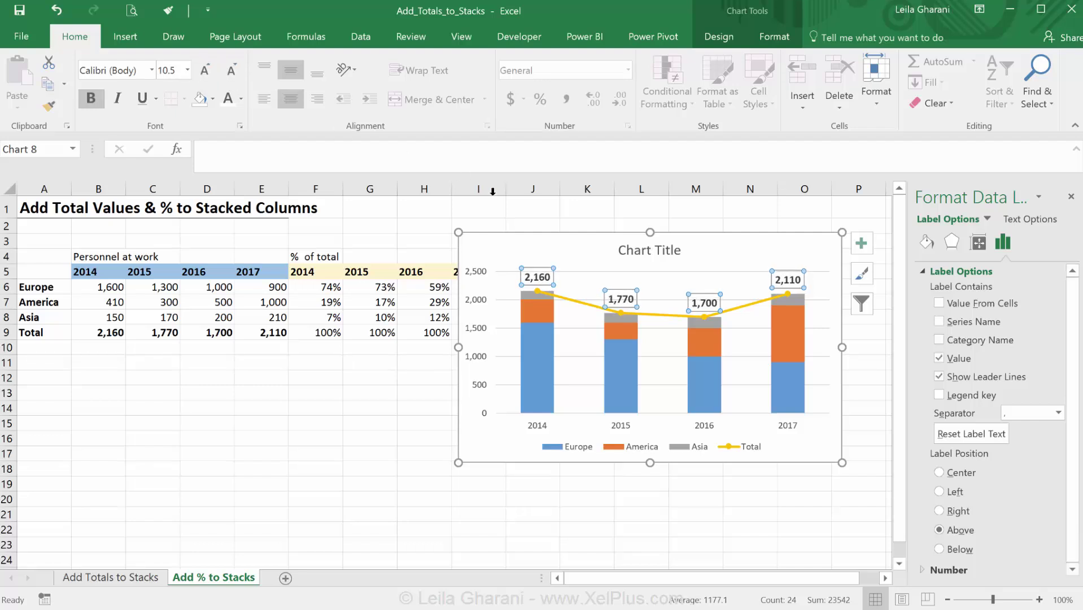
pyautogui.click(583, 302)
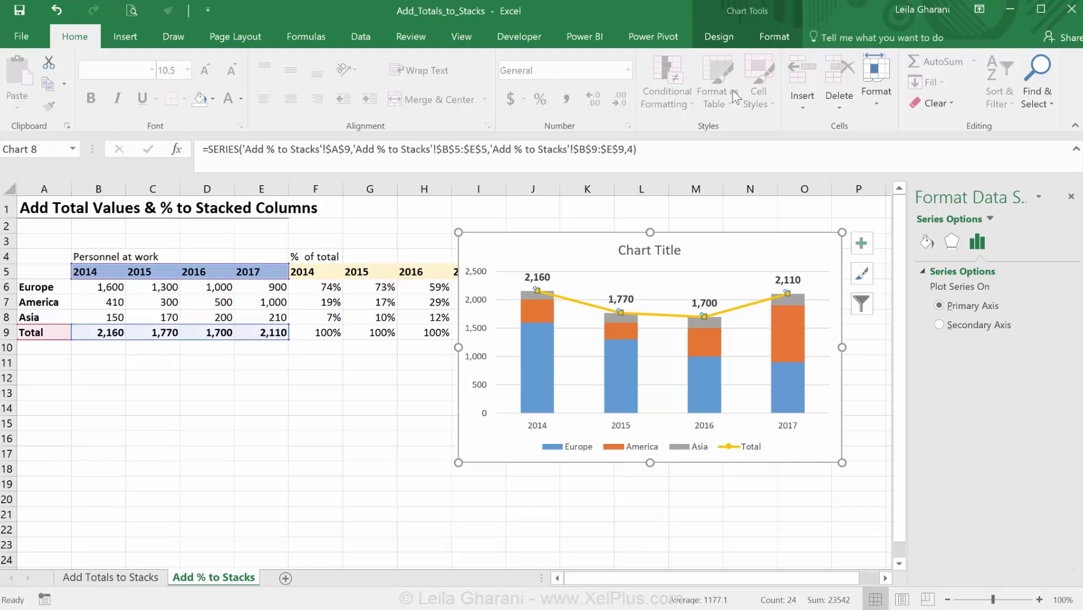
# Give the Total series No Outline and No Fill so only its labels remain
pyautogui.click(773, 36)
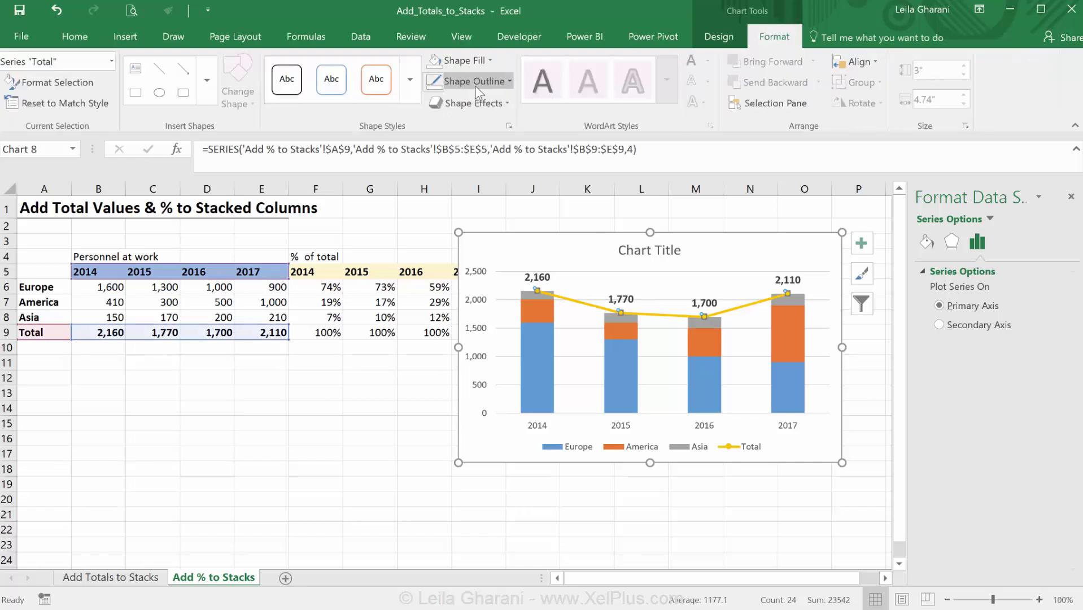
pyautogui.click(506, 81)
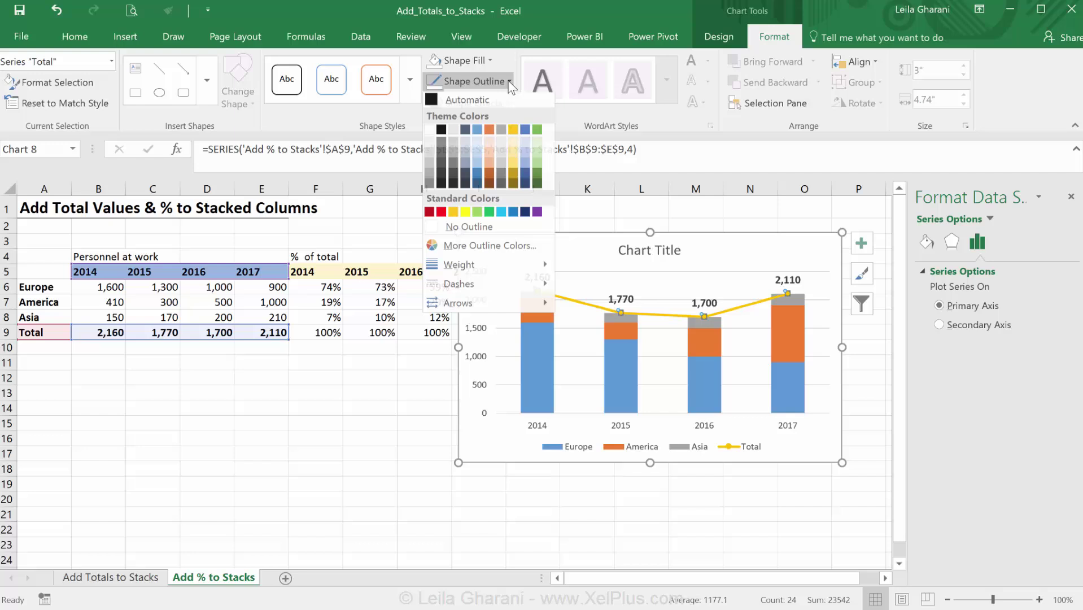
pyautogui.click(458, 229)
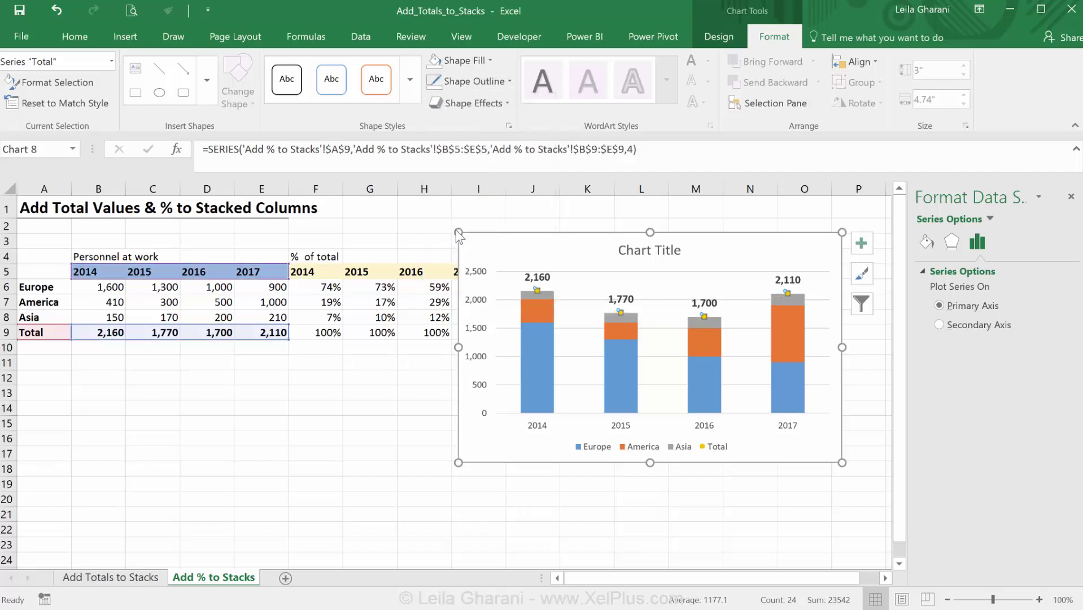
pyautogui.click(442, 60)
pyautogui.click(379, 368)
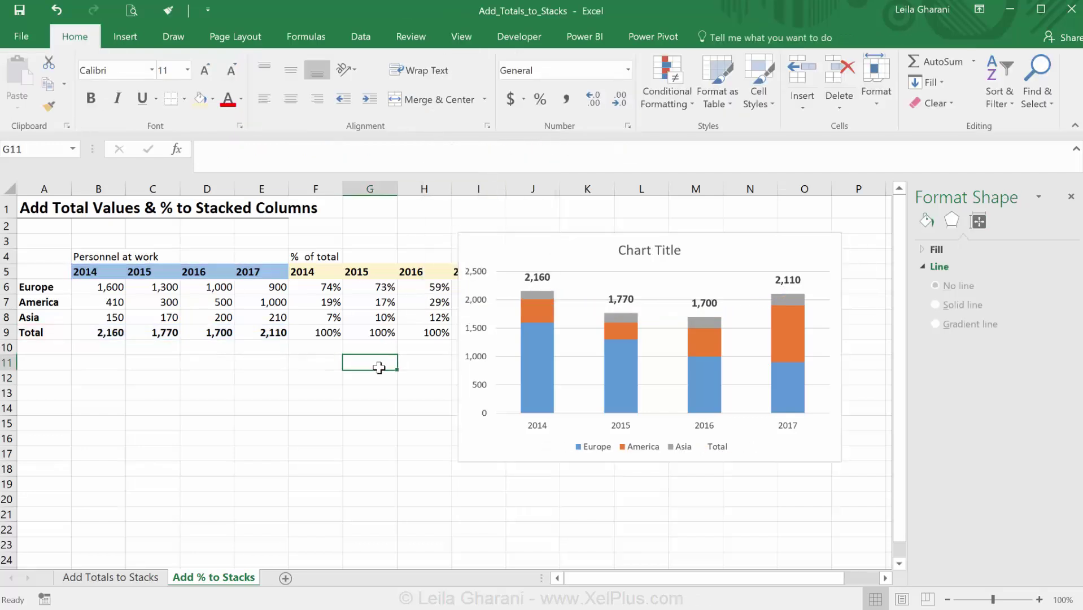
# Delete the Total legend entry and move the legend to the top of the chart
pyautogui.click(569, 330)
pyautogui.click(569, 329)
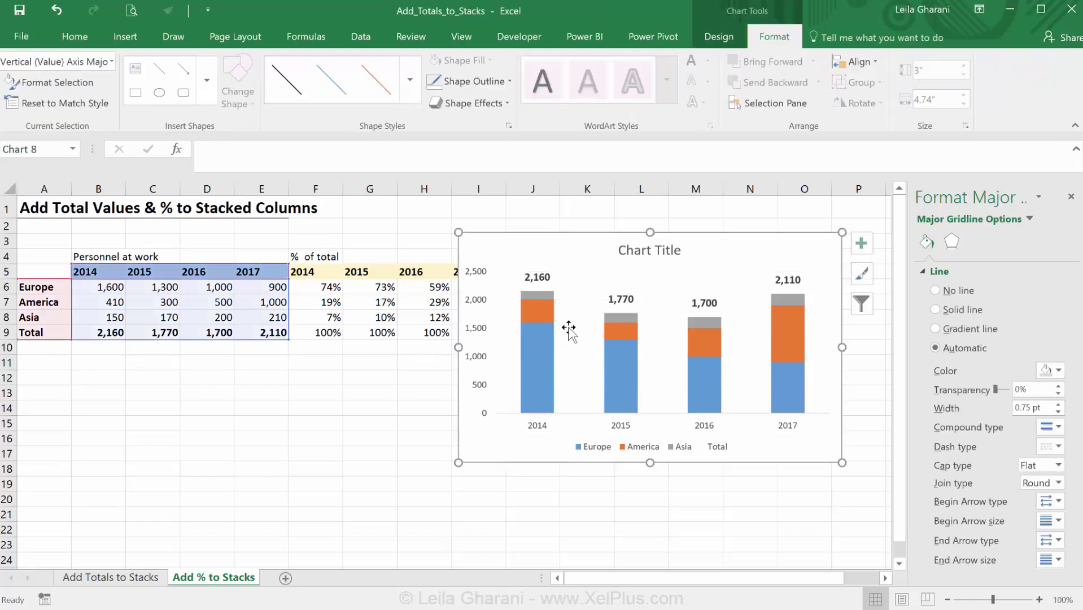
pyautogui.click(647, 450)
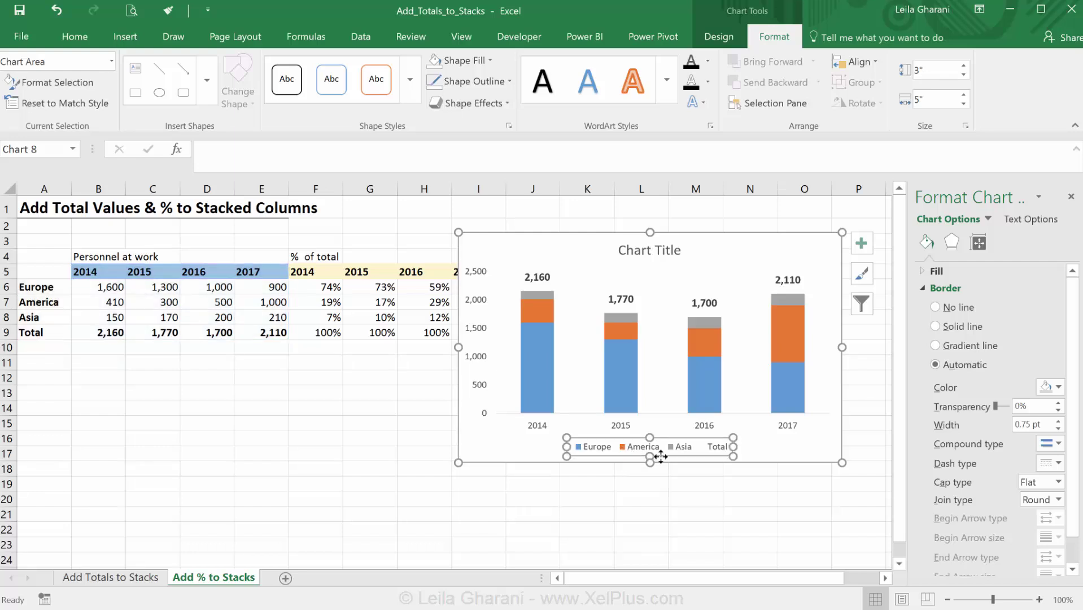
pyautogui.click(719, 448)
pyautogui.press('Delete')
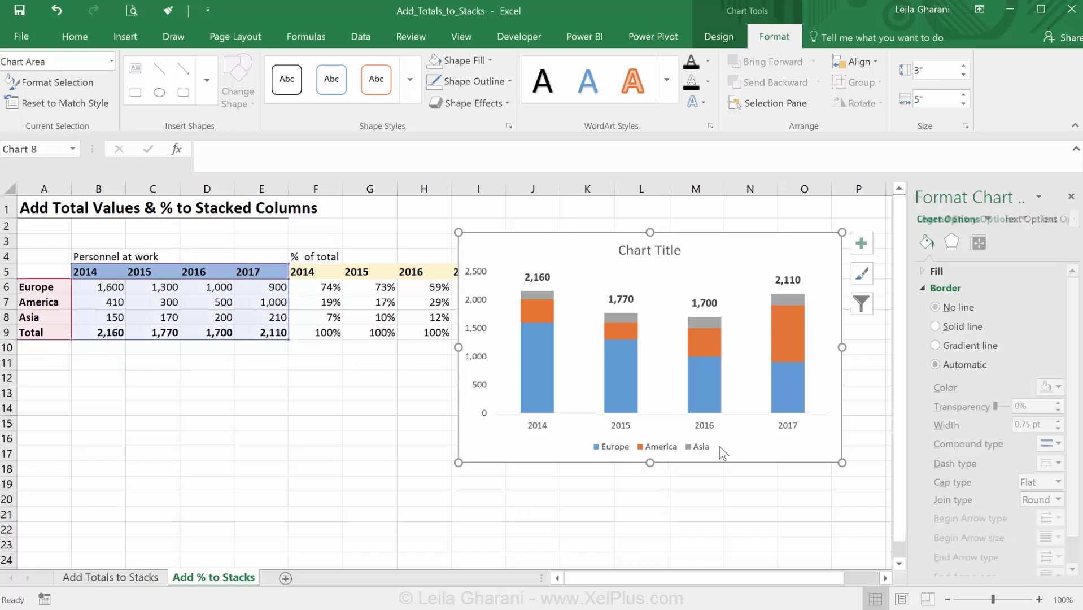
pyautogui.click(707, 450)
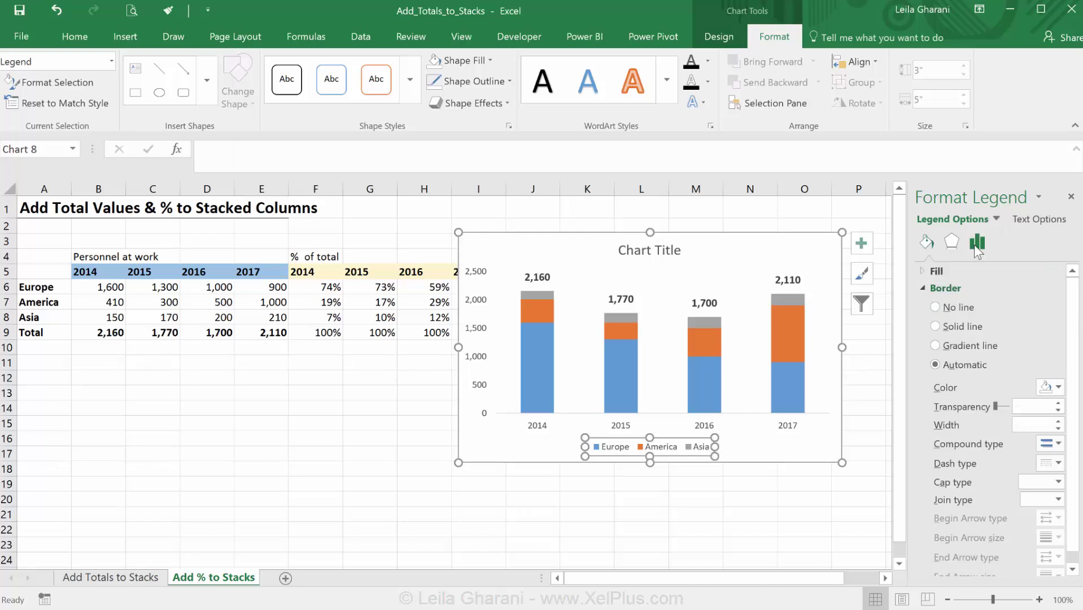
pyautogui.click(974, 244)
pyautogui.click(952, 306)
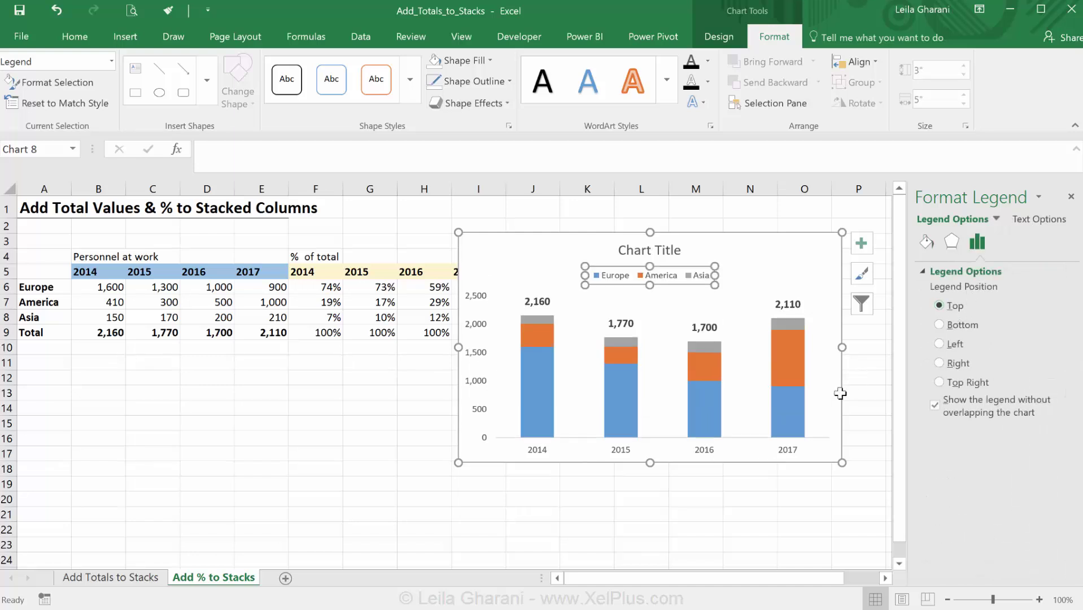
pyautogui.click(712, 488)
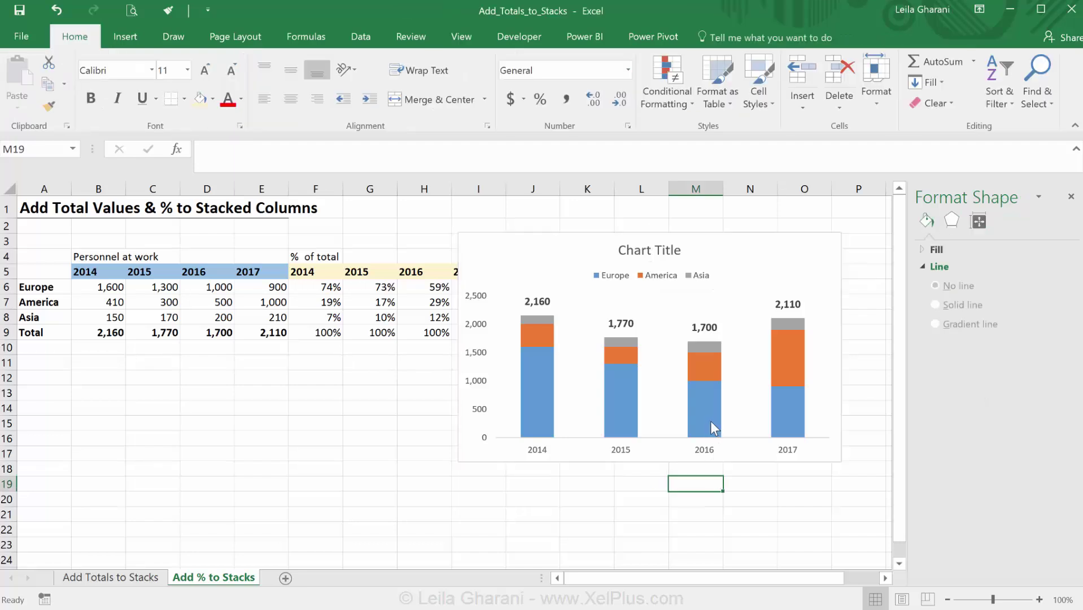
pyautogui.click(711, 422)
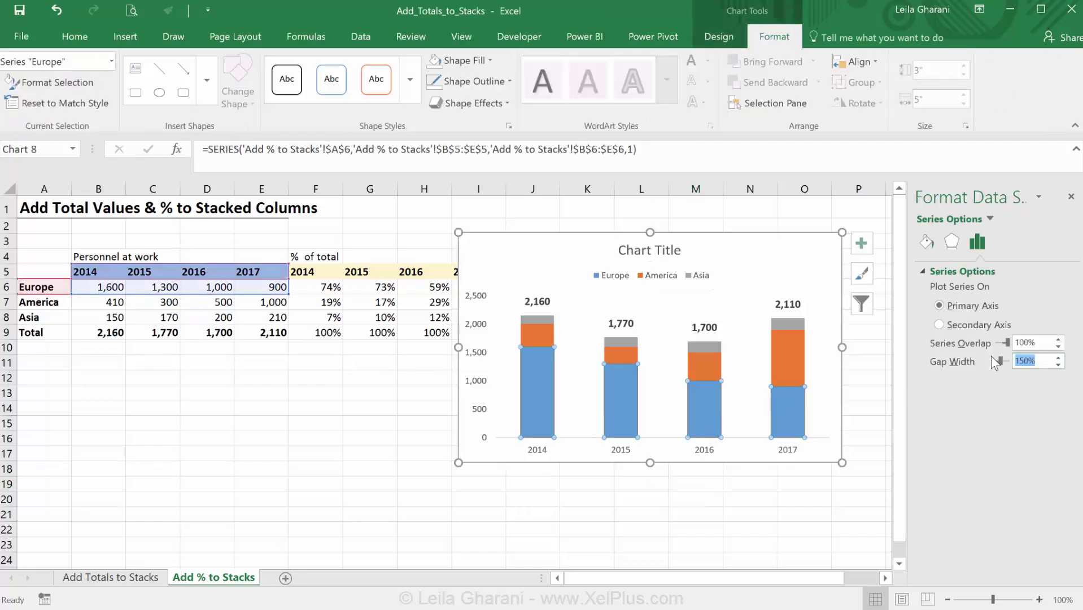
# Enter a 40% gap width for the columns and pull the chart's right edge inward
pyautogui.write('40')
pyautogui.click(840, 495)
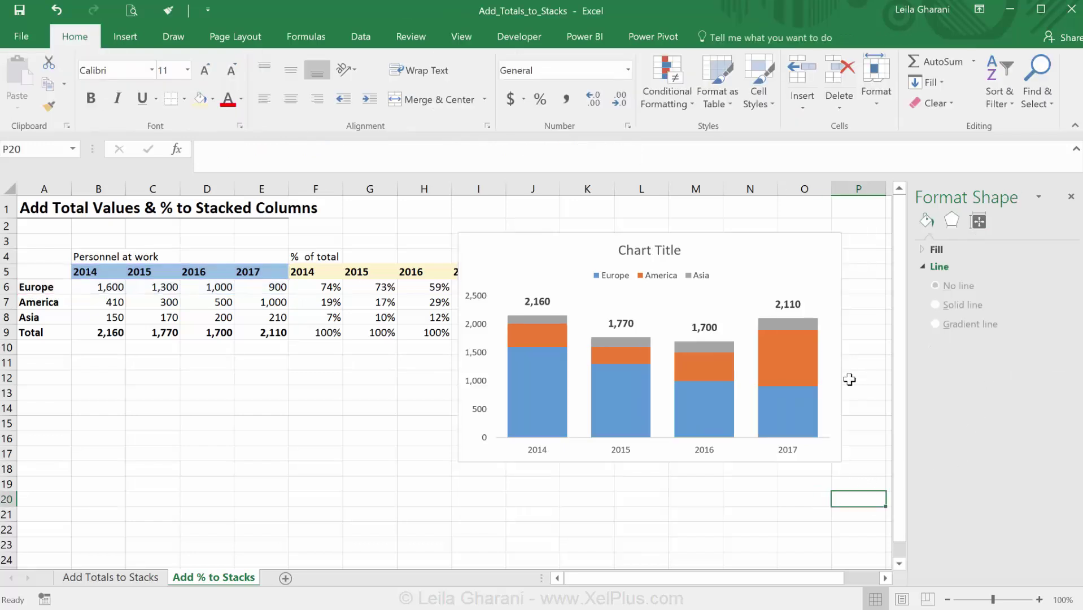
pyautogui.click(835, 357)
pyautogui.moveTo(842, 347); pyautogui.dragTo(791, 347)
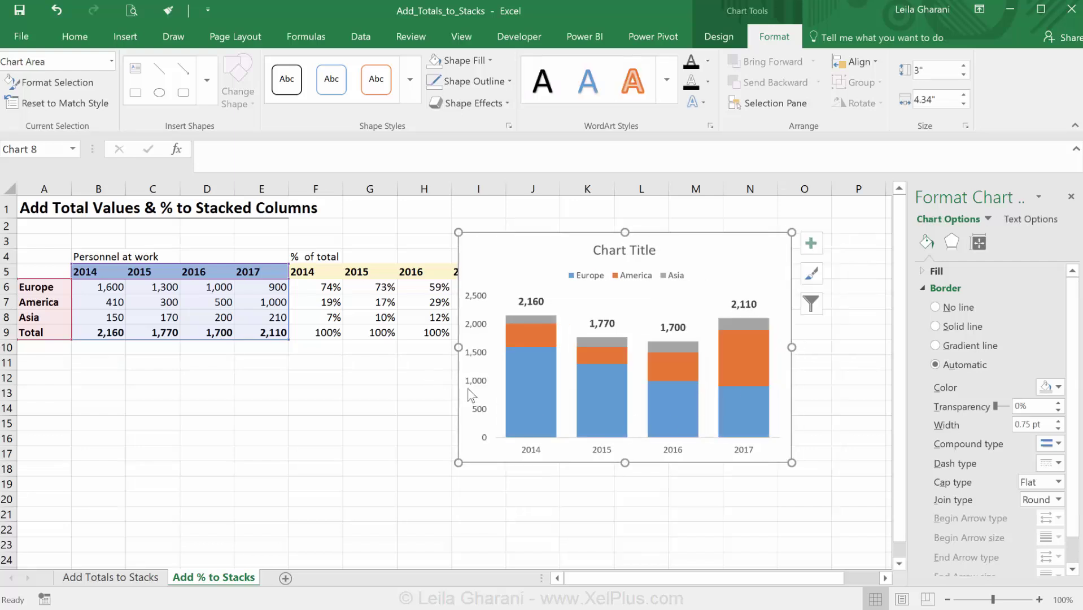
pyautogui.moveTo(536, 395)
# Add Europe data labels that also show Value From Cells using range F6:I6
pyautogui.click(524, 389)
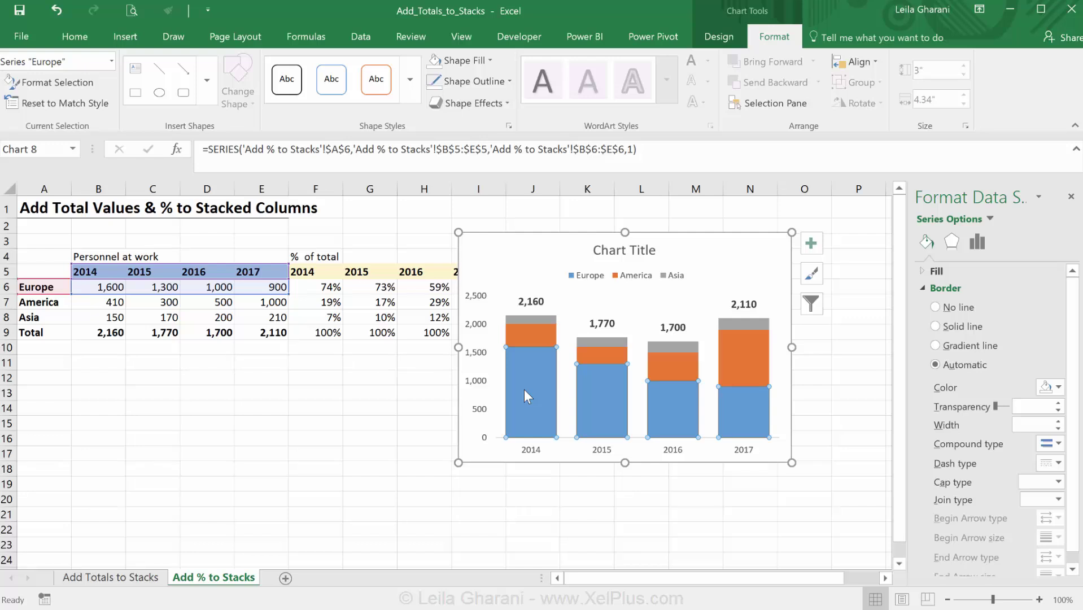
pyautogui.rightClick(524, 389)
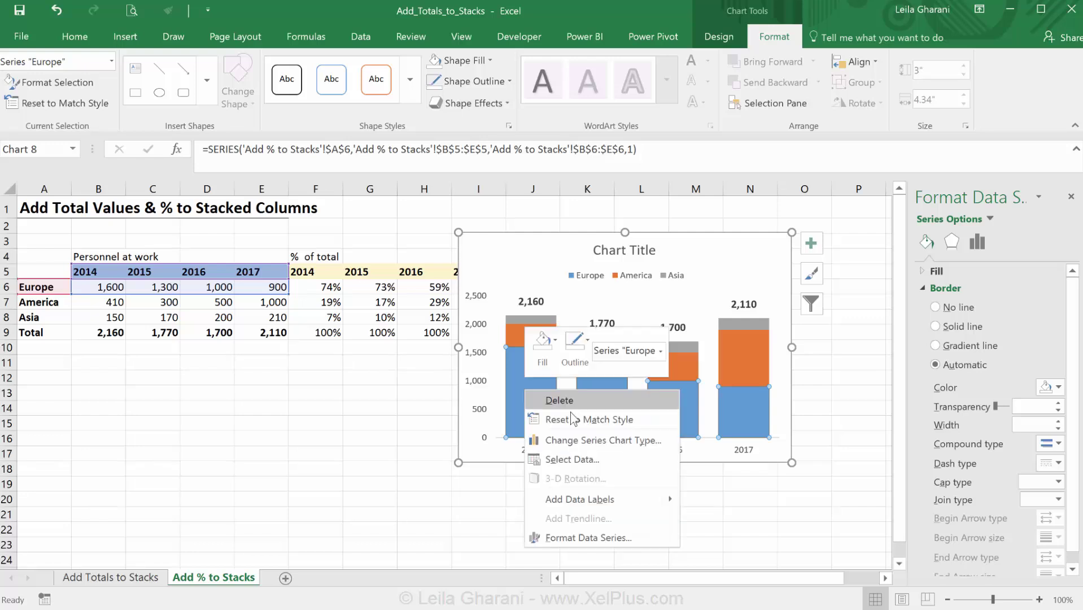
pyautogui.moveTo(593, 499)
pyautogui.click(731, 498)
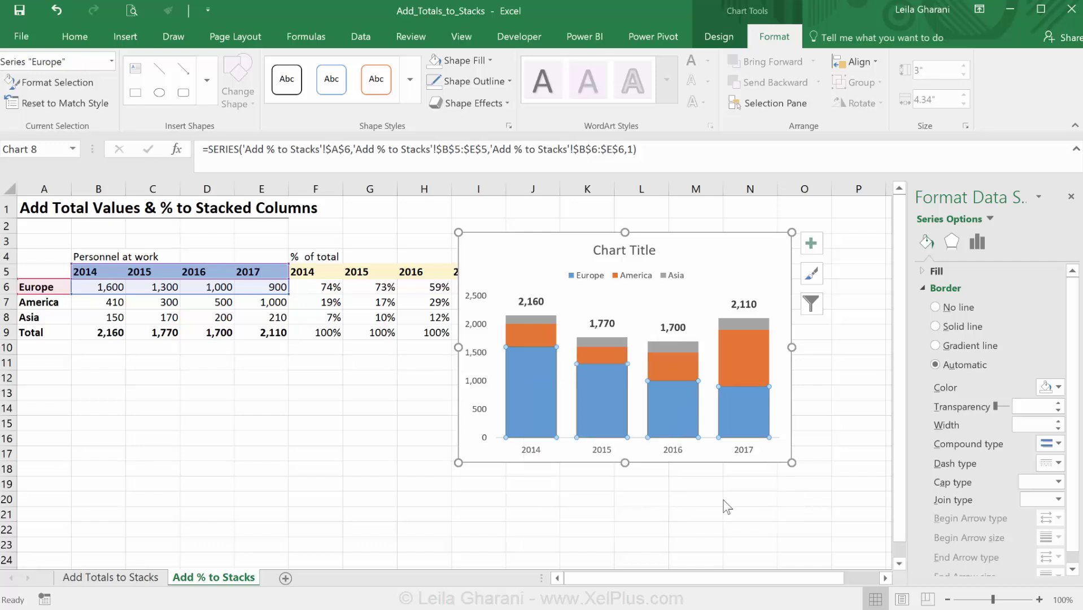
pyautogui.click(745, 410)
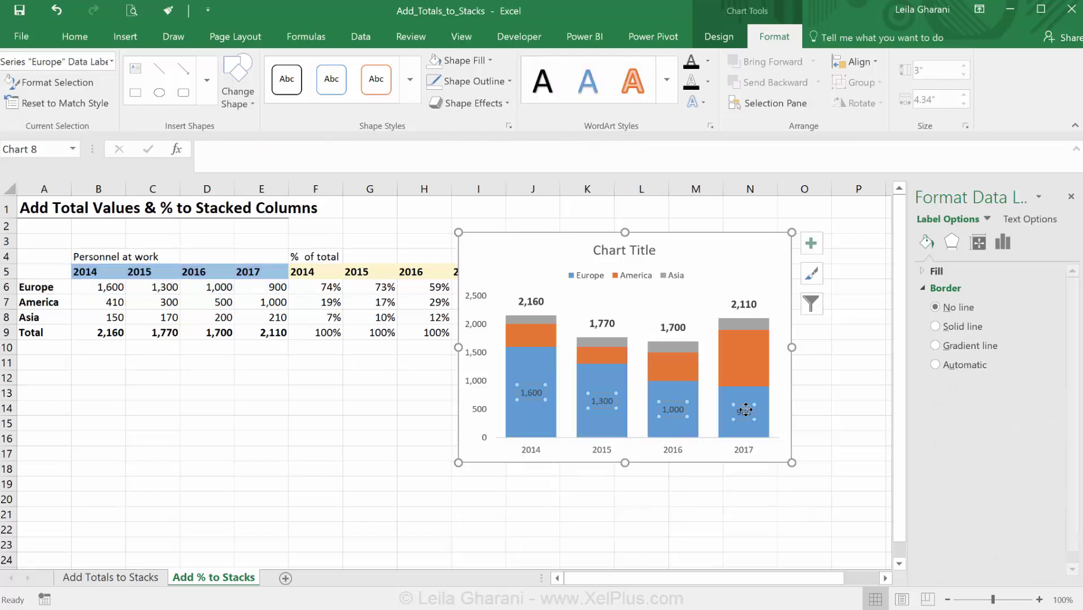
pyautogui.click(1003, 243)
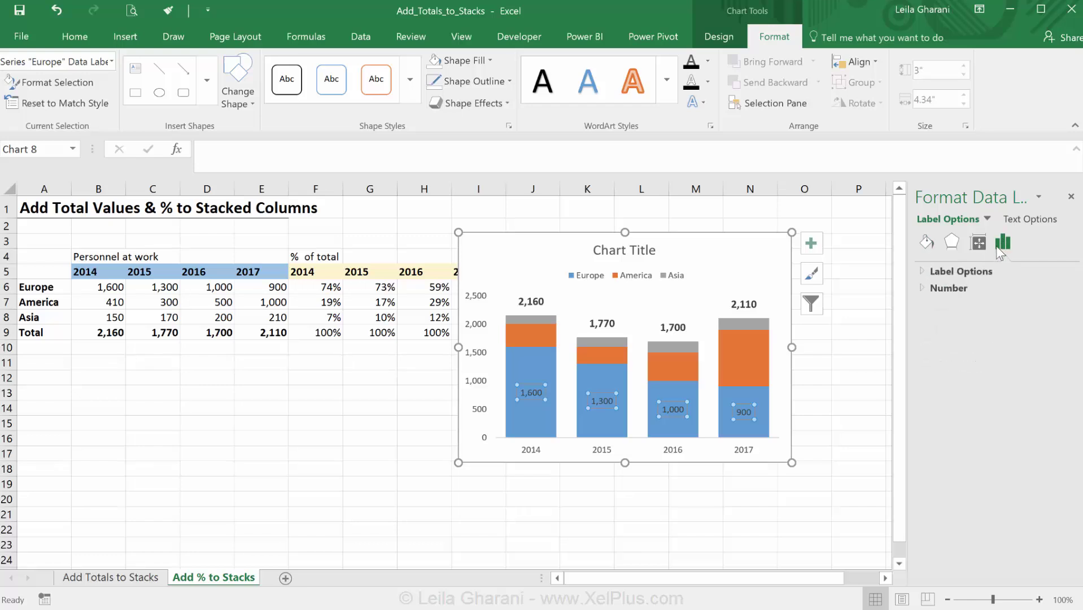
pyautogui.click(924, 269)
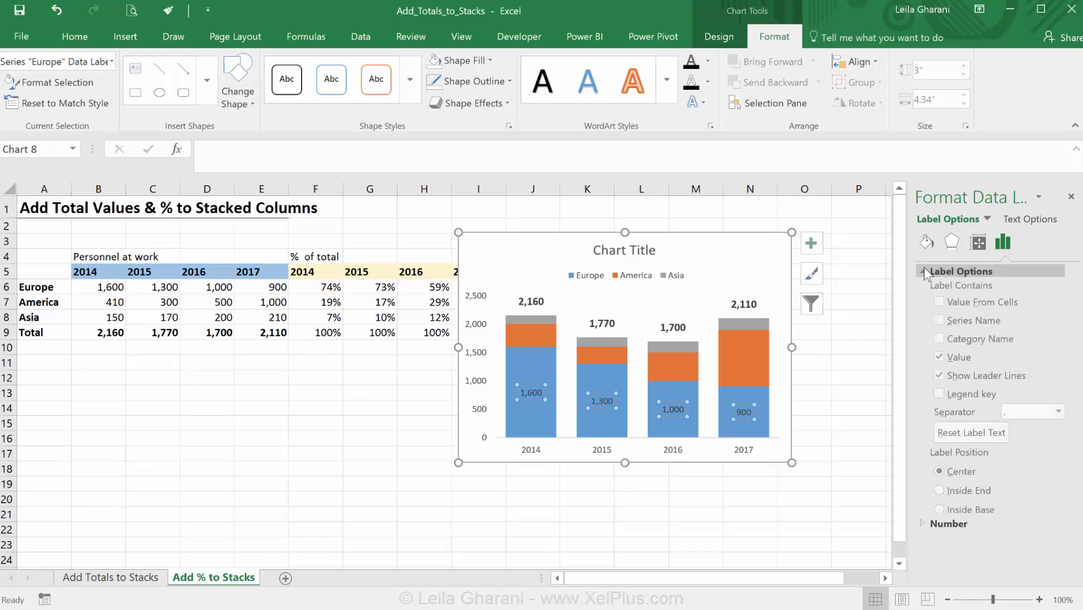
pyautogui.click(939, 303)
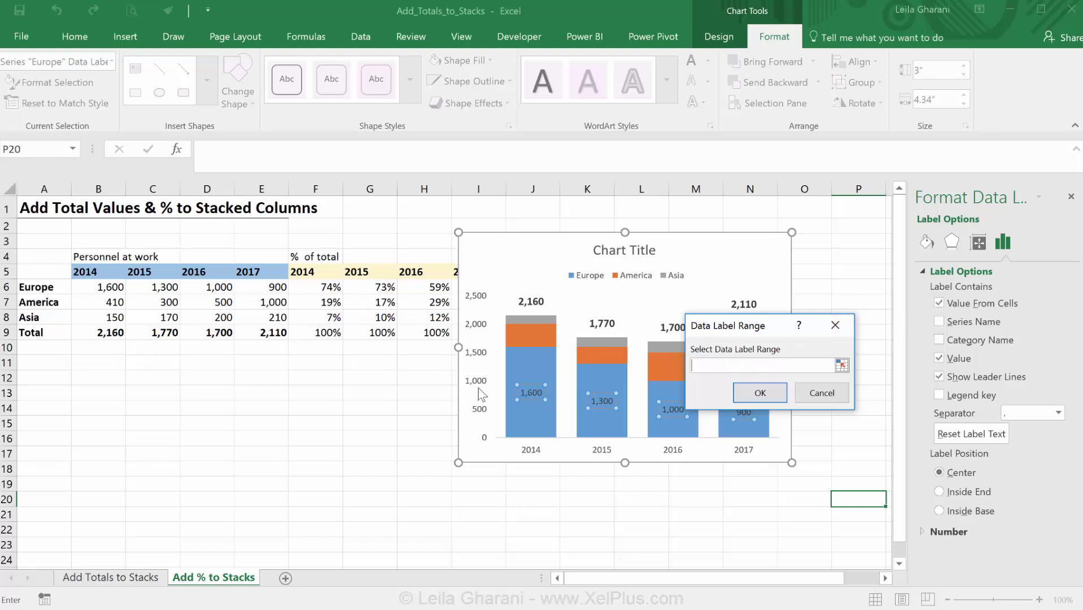
pyautogui.moveTo(326, 286); pyautogui.dragTo(477, 287)
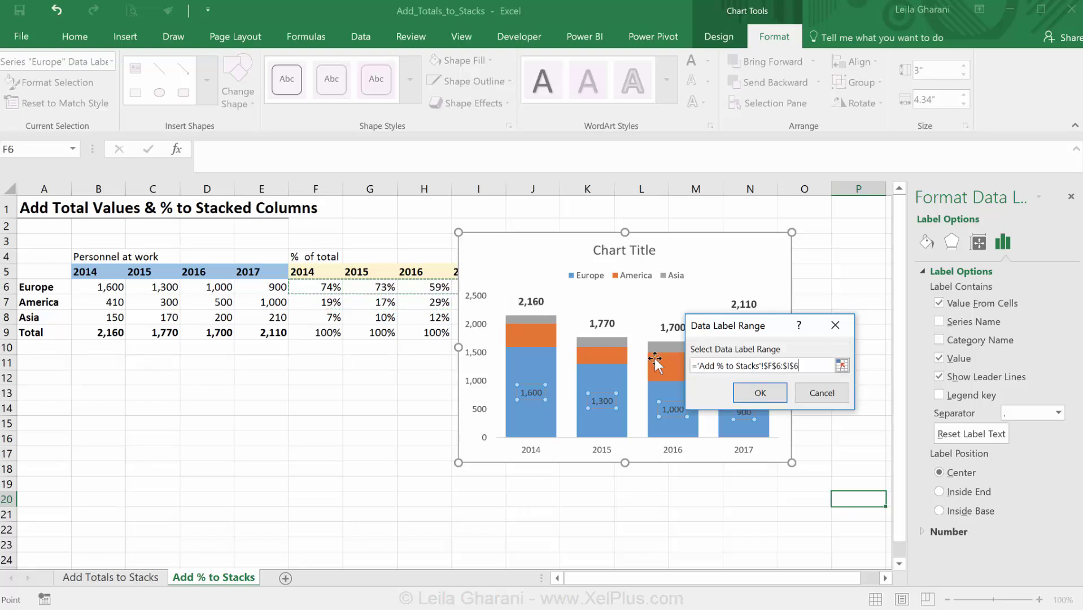
pyautogui.click(759, 392)
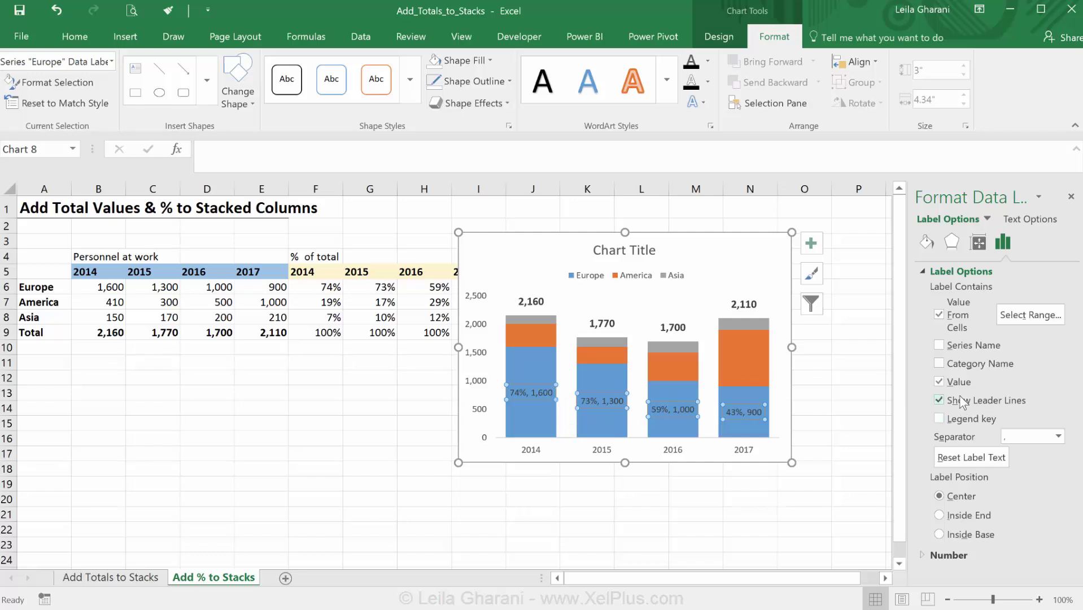
# Set the Europe label separator to (New Line), stacking percent above value
pyautogui.click(1056, 438)
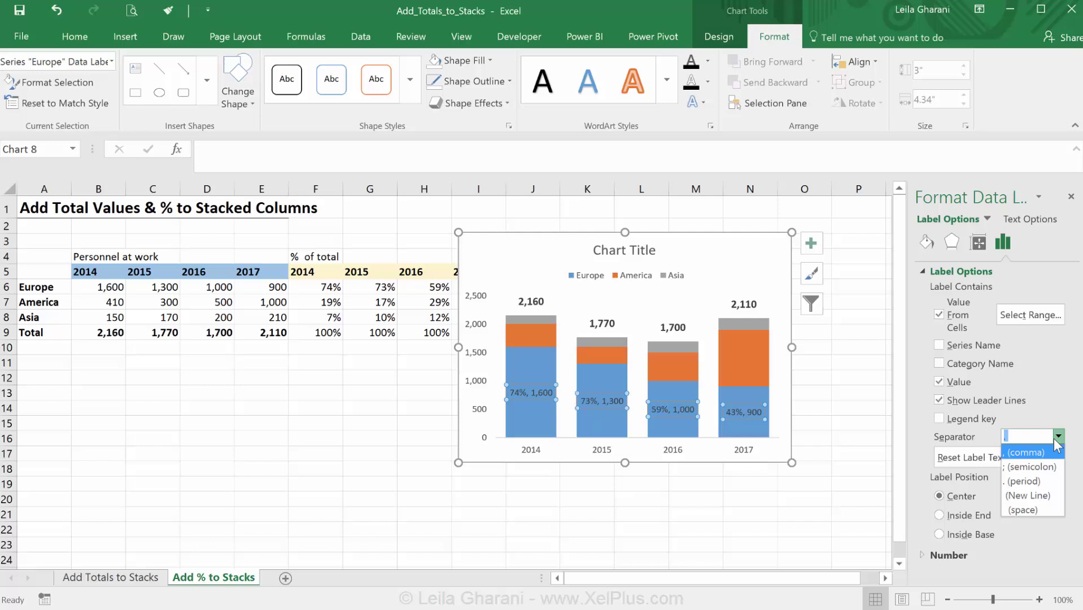
pyautogui.click(1038, 496)
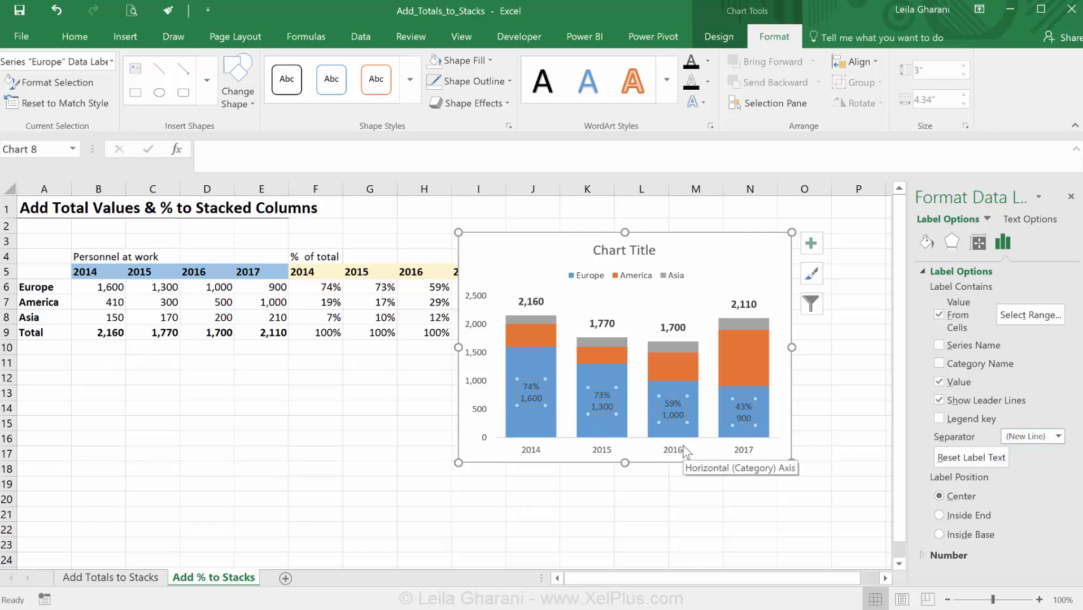
pyautogui.click(1059, 436)
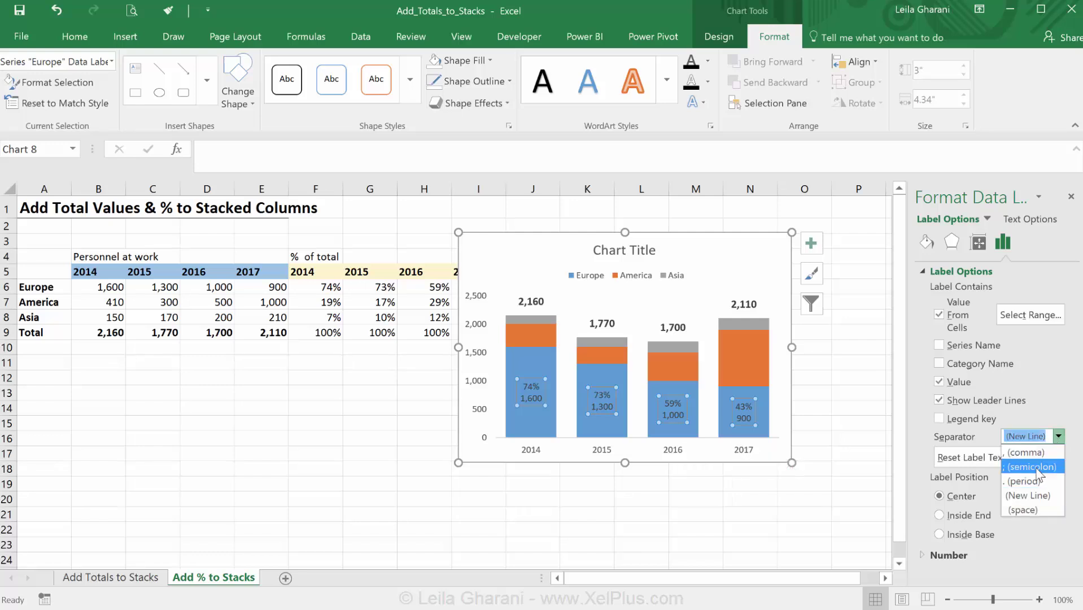
pyautogui.click(1031, 497)
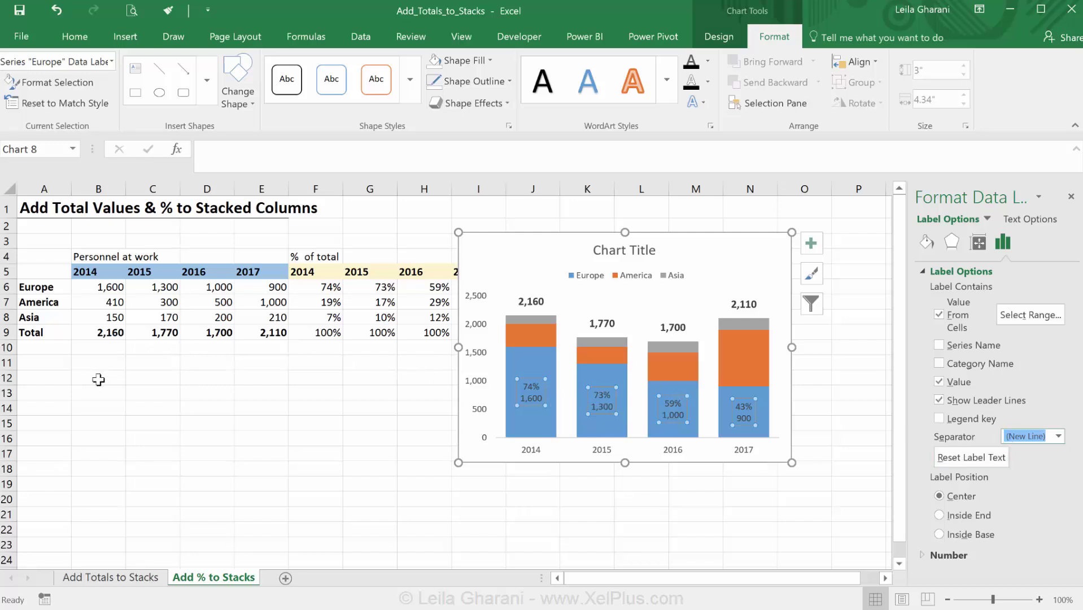
# Copy the region names Europe, America, Asia from A6:A8 into A12:A14
pyautogui.click(50, 371)
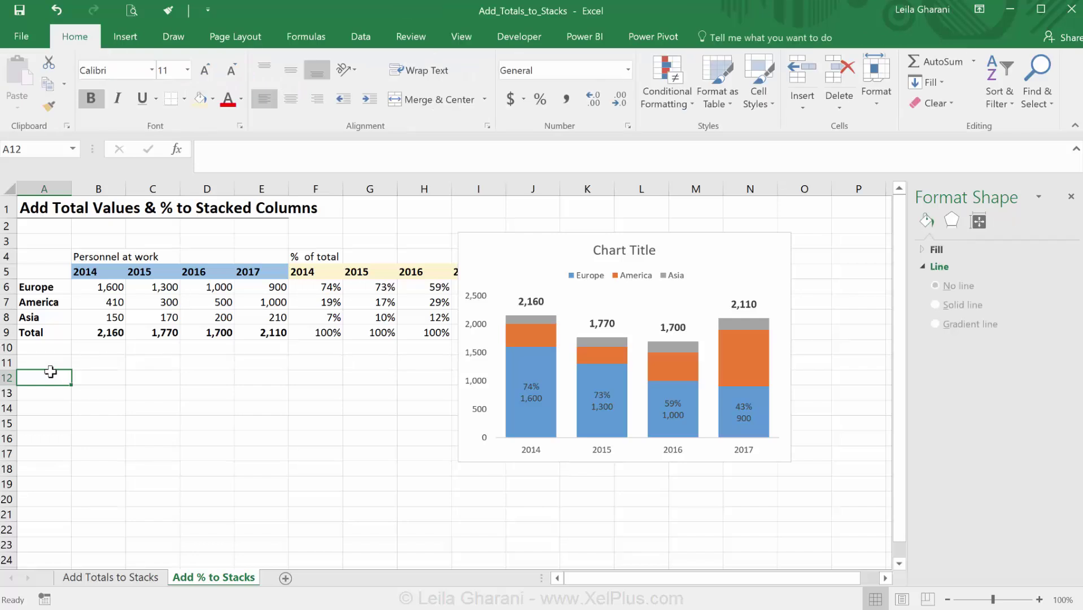
pyautogui.moveTo(38, 287); pyautogui.dragTo(27, 316)
pyautogui.hotkey('ctrl', 'c')
pyautogui.click(37, 375)
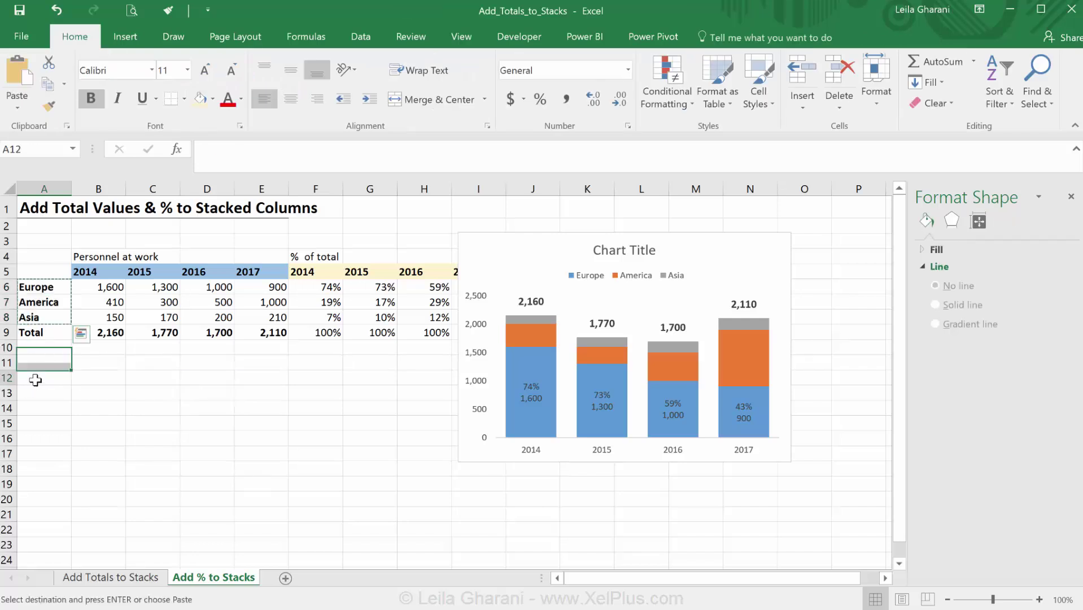
pyautogui.hotkey('ctrl', 'v')
# Enter the heading 'For data labels' in A11
pyautogui.click(38, 364)
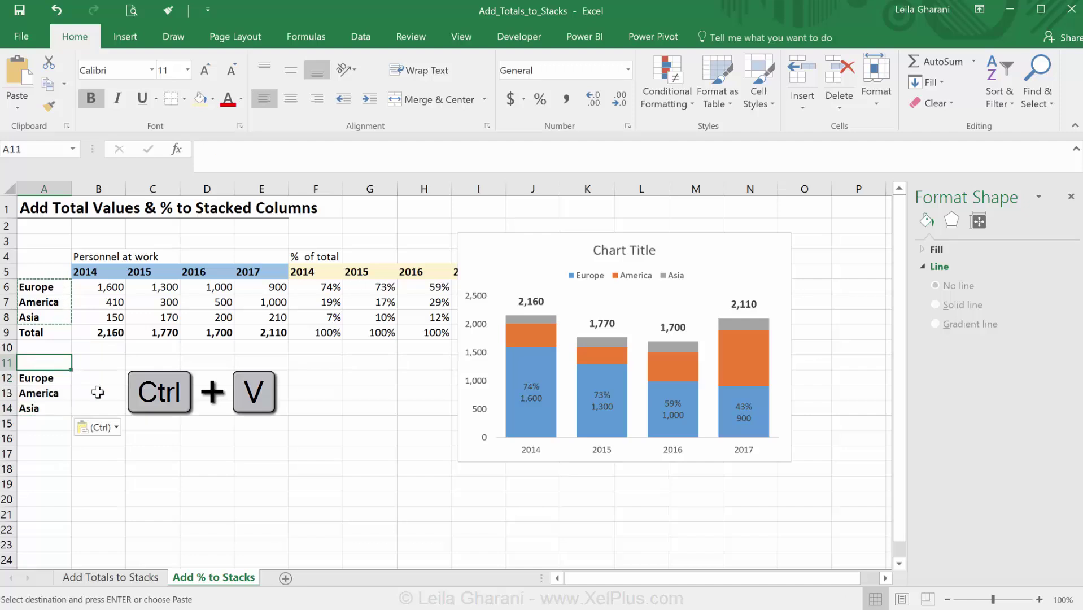
pyautogui.write('For')
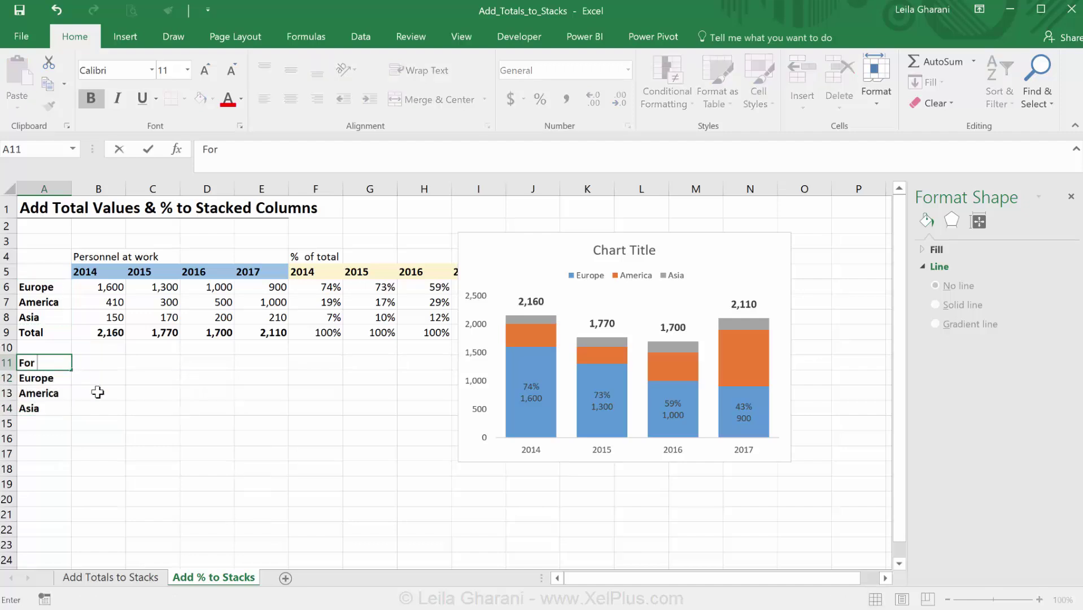
pyautogui.write(' data labels')
pyautogui.hotkey('ctrl', 'Return')
pyautogui.click(106, 375)
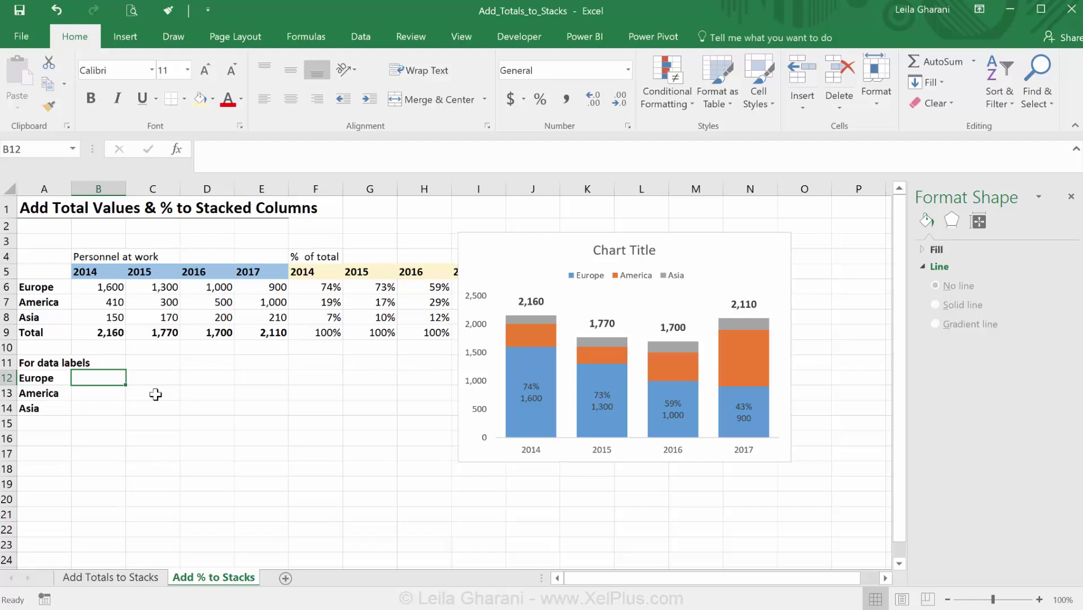
# Build the B12 formula ="("&F6&")"&" "&B6 joining Europe's 2014 share and value
pyautogui.write('=')
pyautogui.click(328, 286)
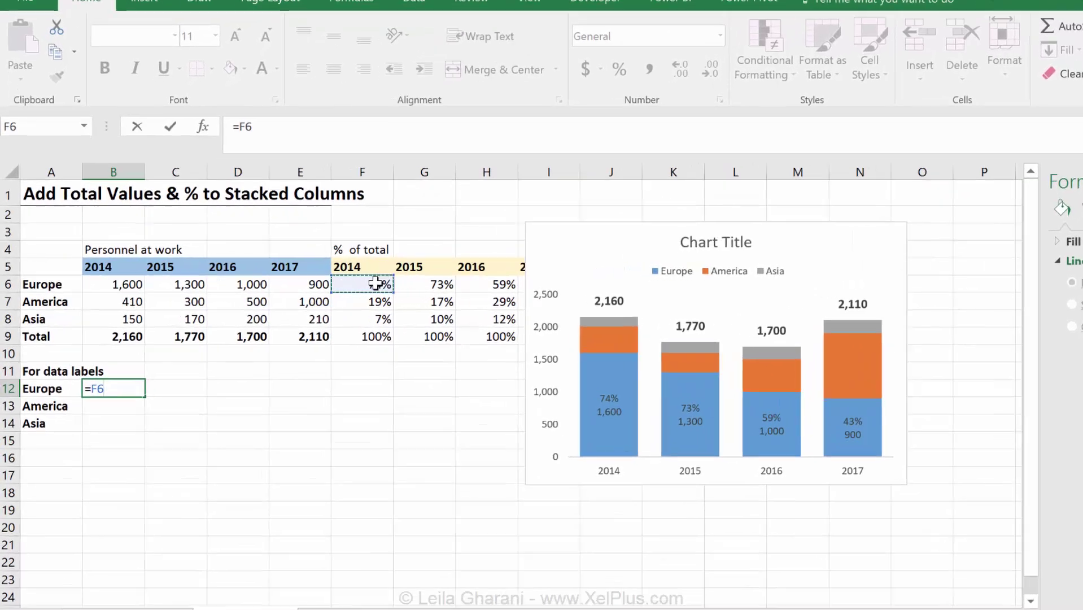
pyautogui.write('&')
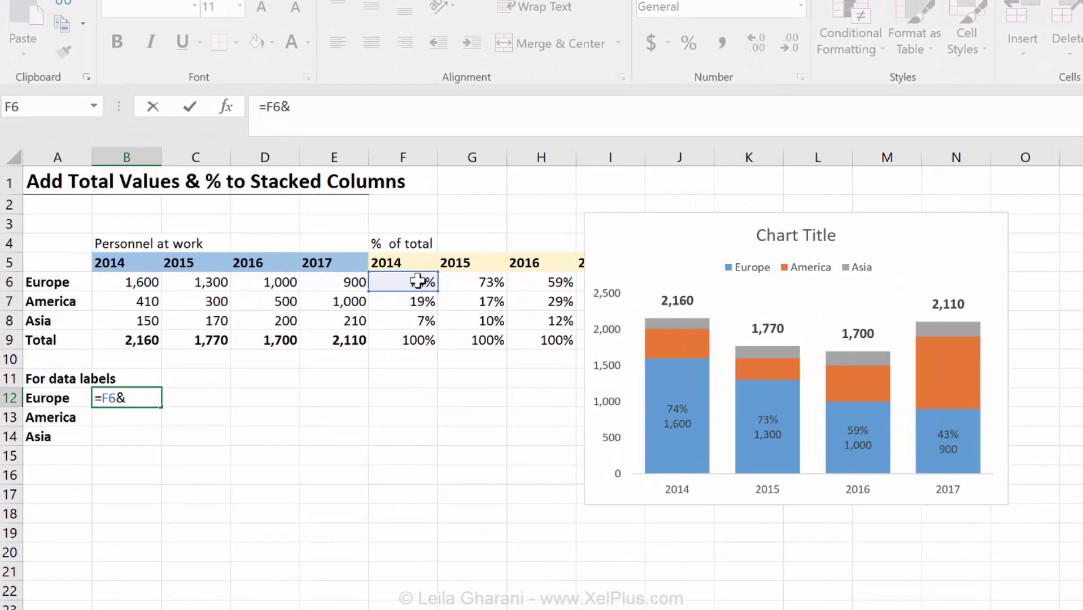
pyautogui.write('" "&')
pyautogui.click(140, 282)
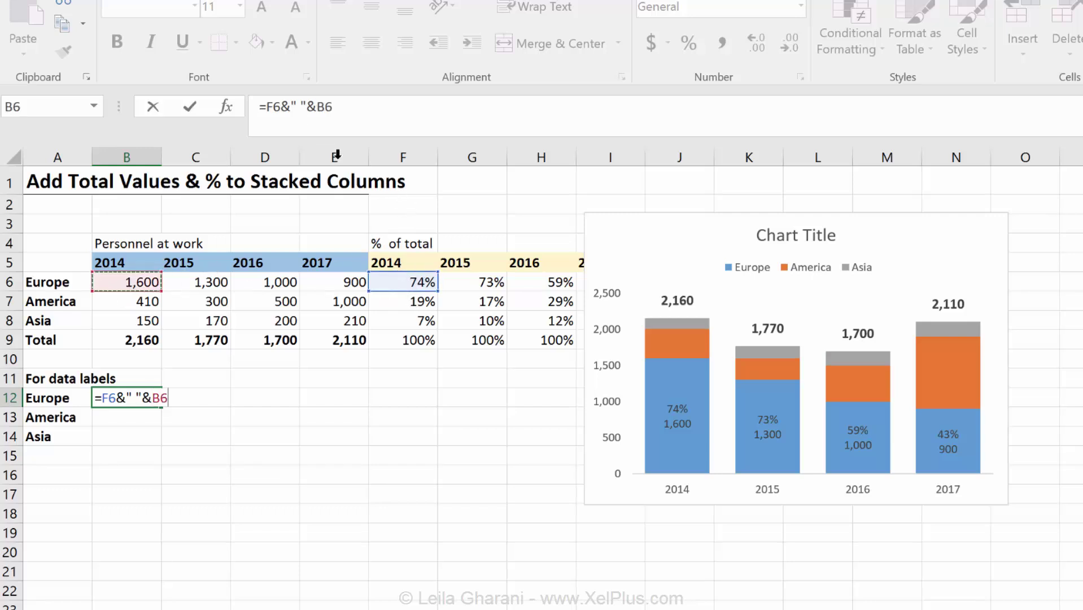
pyautogui.click(265, 108)
pyautogui.write('"')
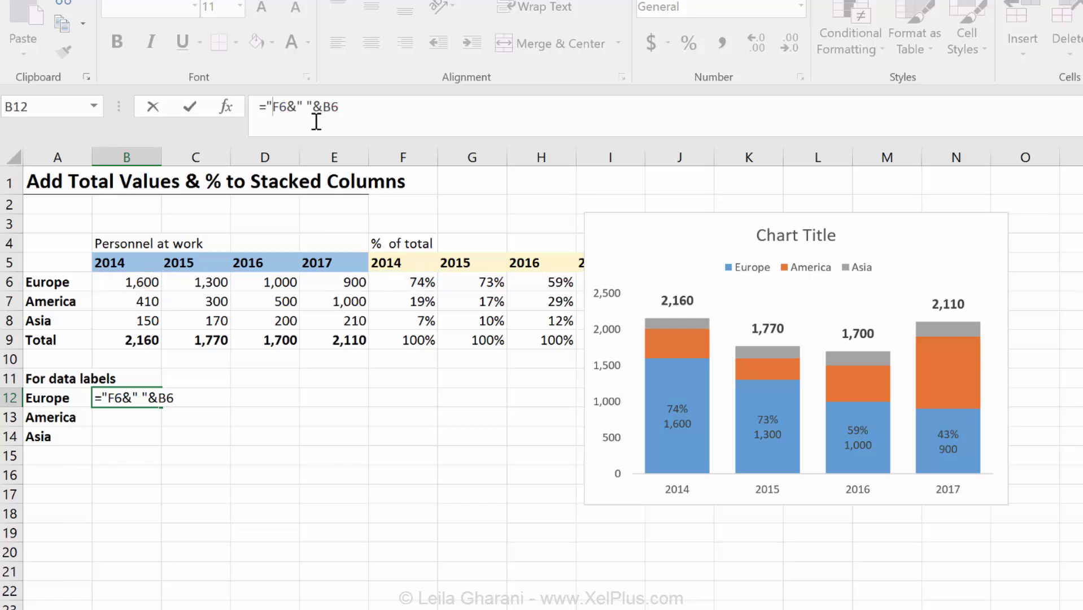
pyautogui.write('("')
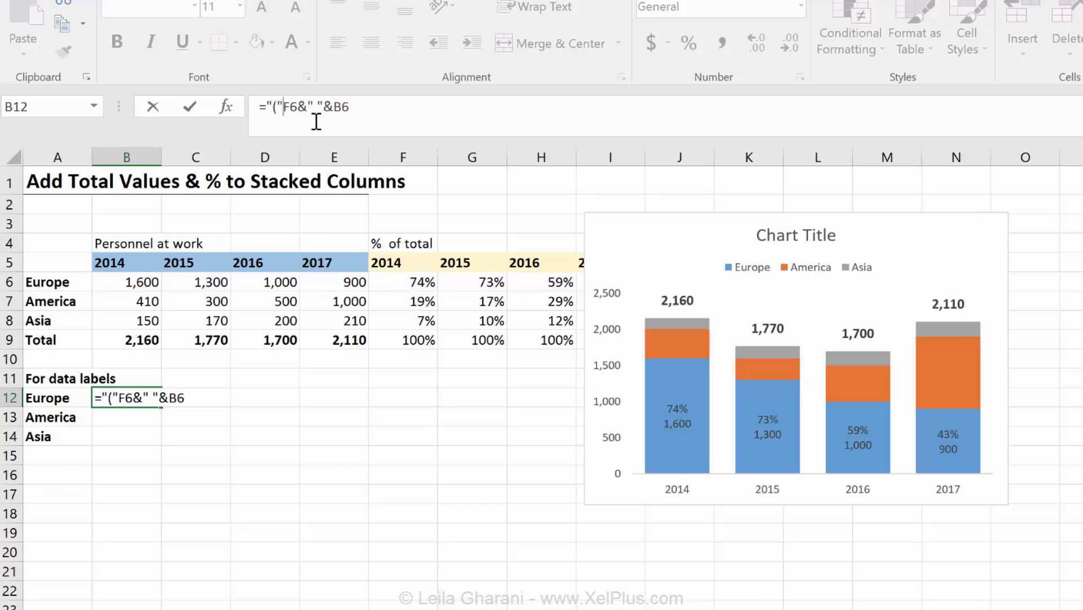
pyautogui.write('&')
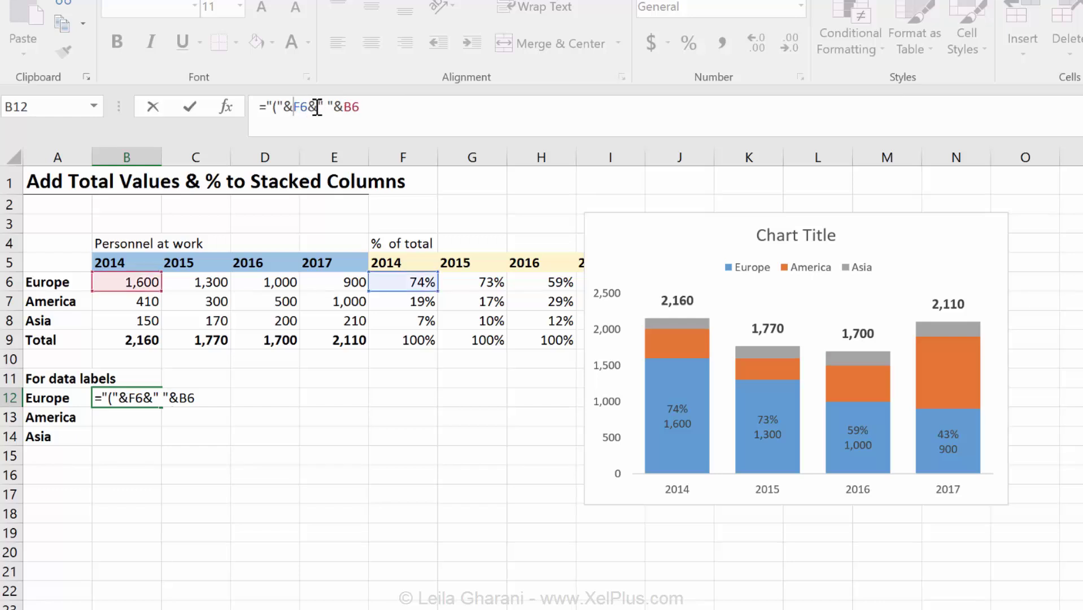
pyautogui.click(318, 106)
pyautogui.write('"')
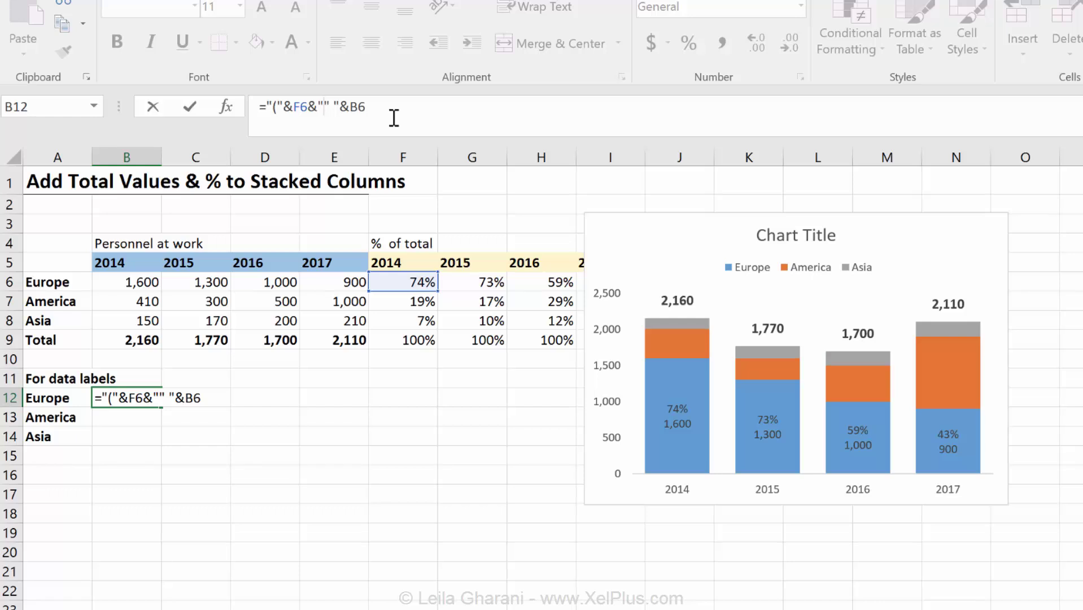
pyautogui.write(')')
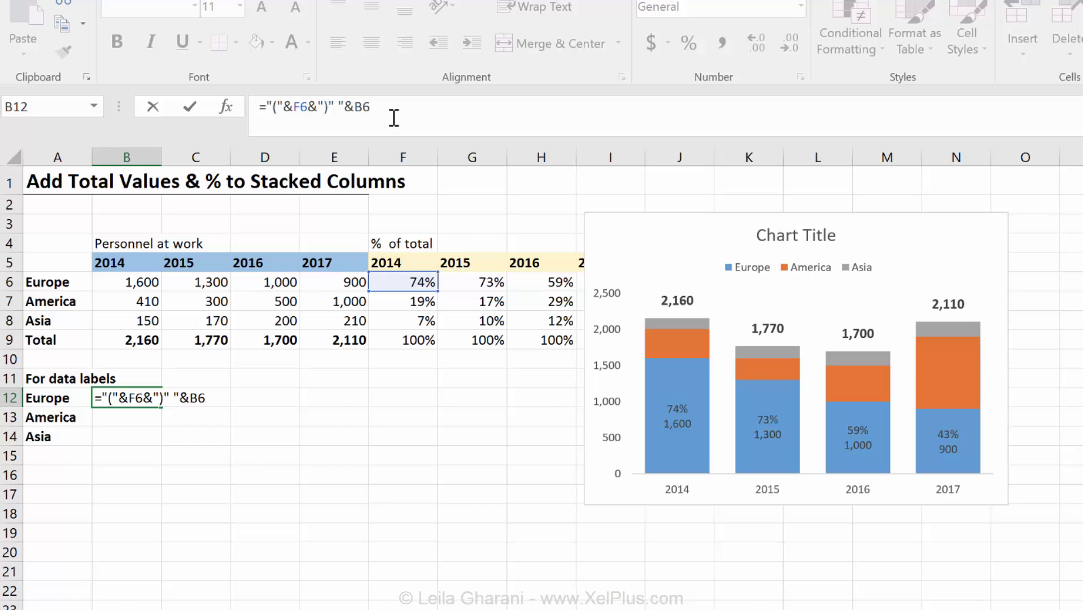
pyautogui.write('"&')
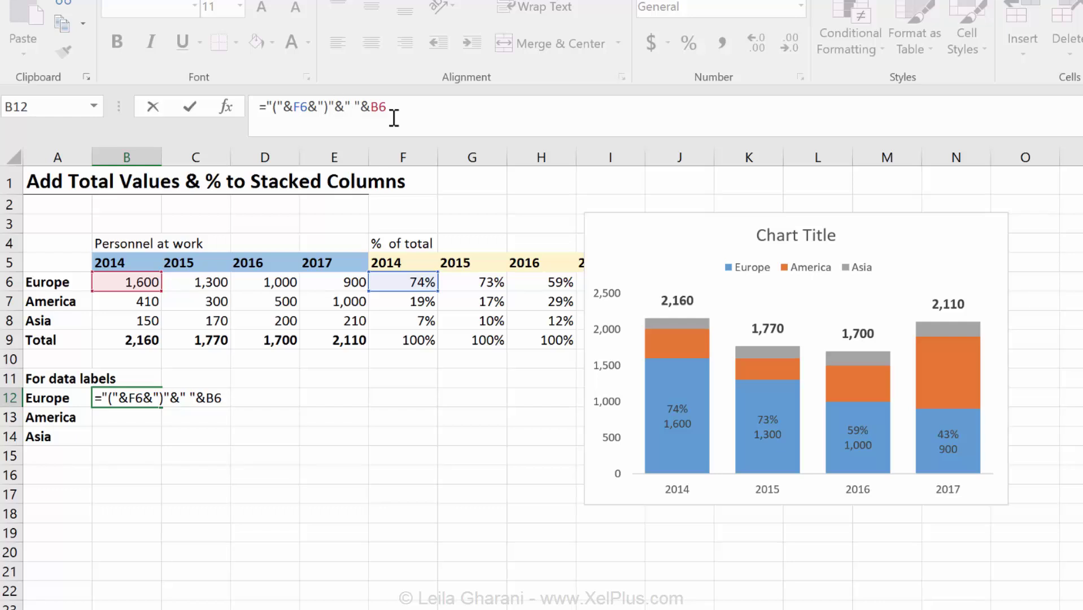
pyautogui.hotkey('ctrl', 'Return')
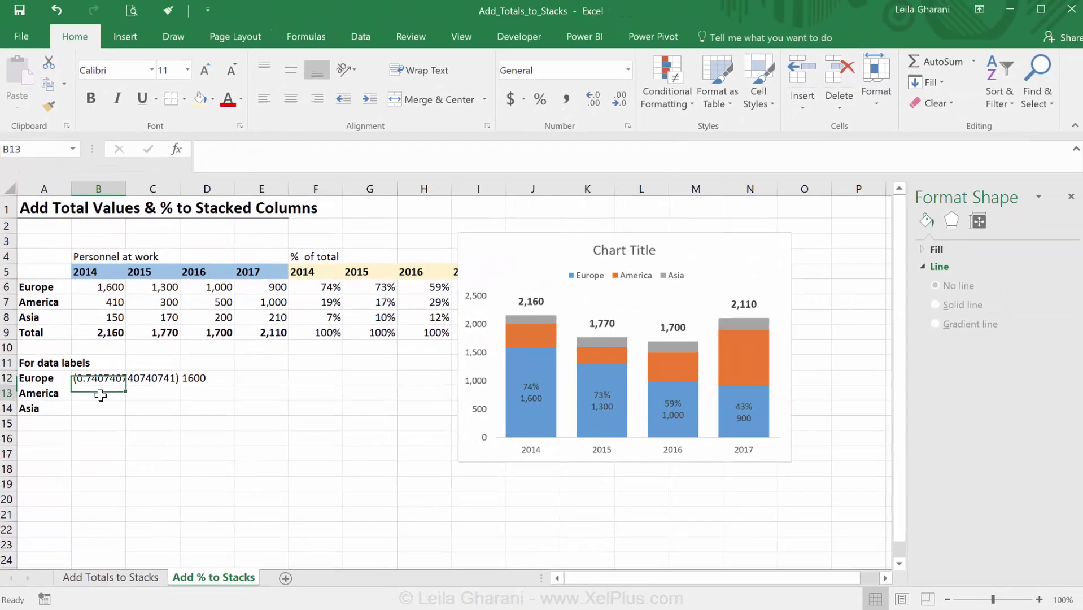
# Wrap F6 in TEXT(F6,"0%") in B12's formula to show the share as a percent
pyautogui.click(105, 398)
pyautogui.click(85, 379)
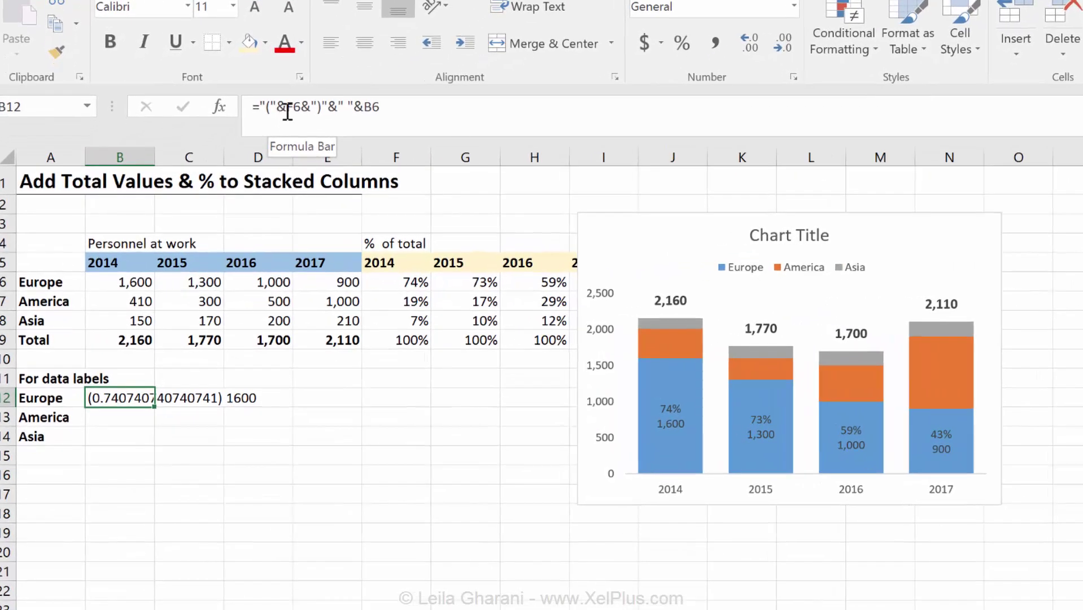
pyautogui.click(285, 110)
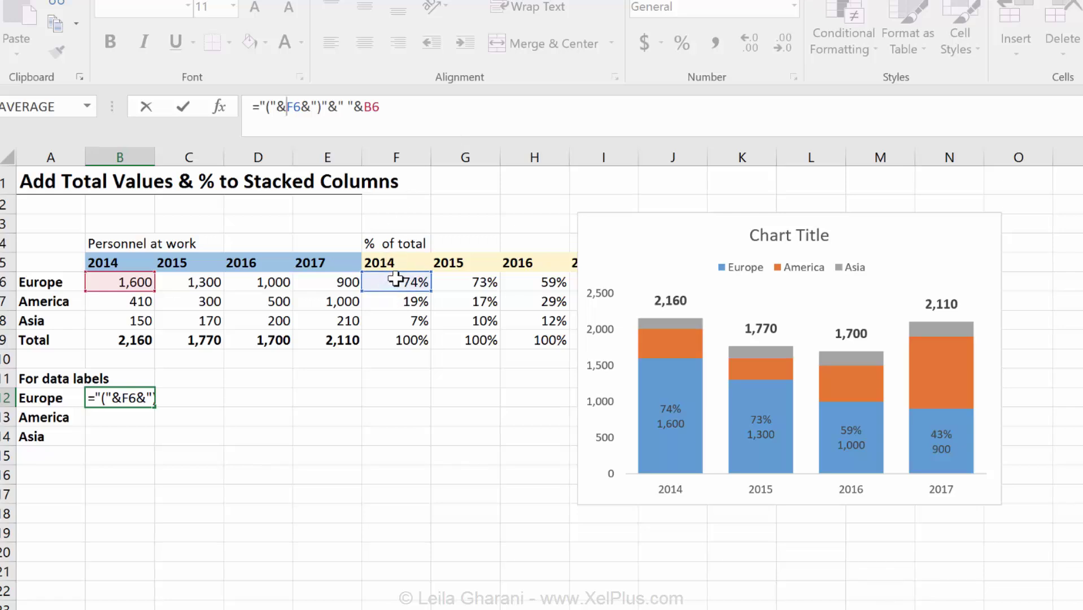
pyautogui.write('text(F6')
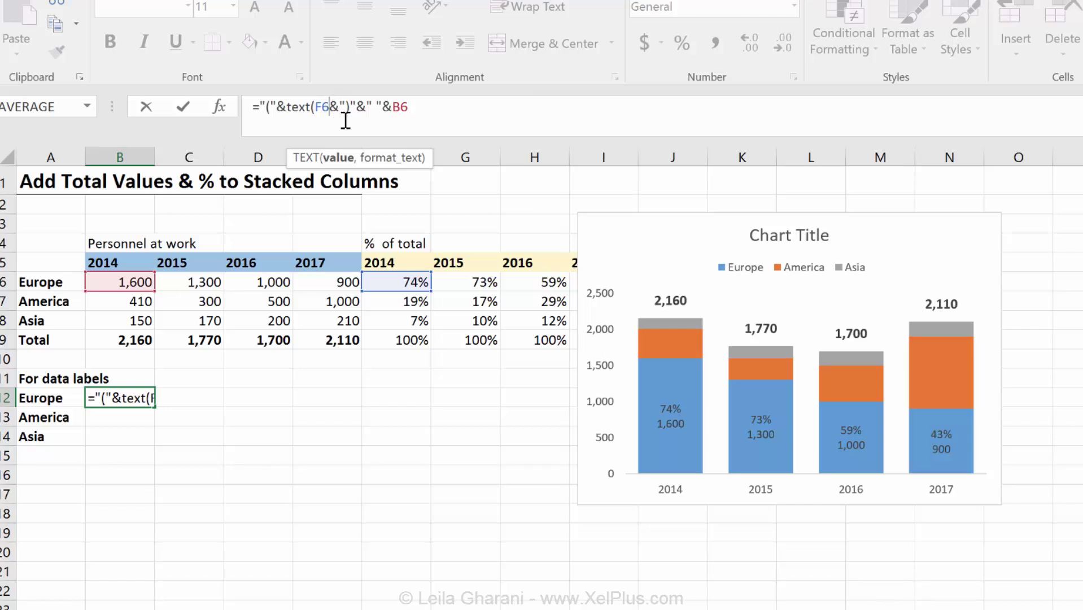
pyautogui.write(',')
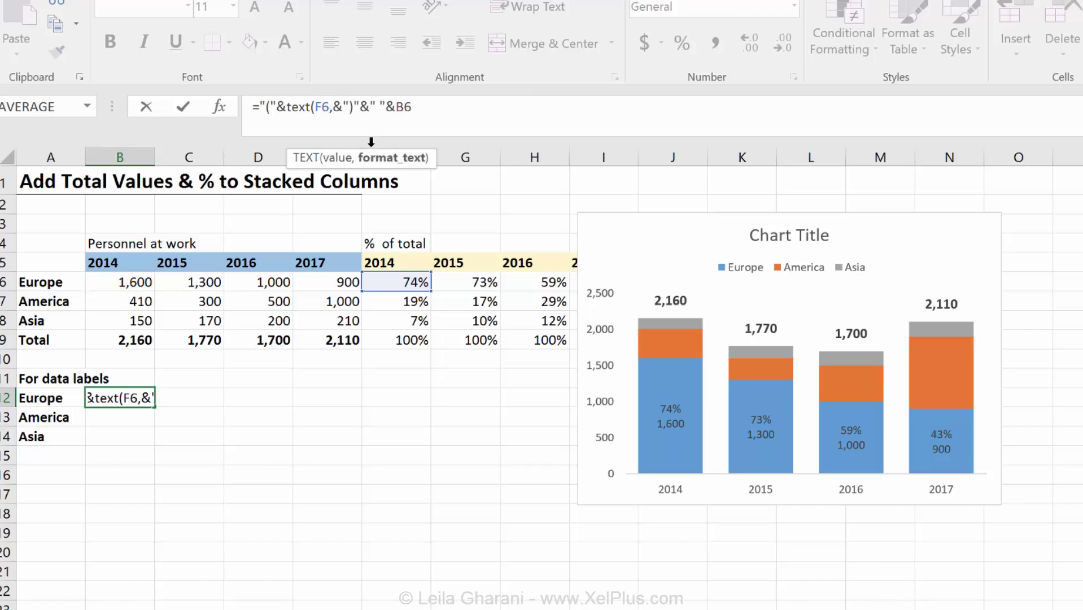
pyautogui.write('"')
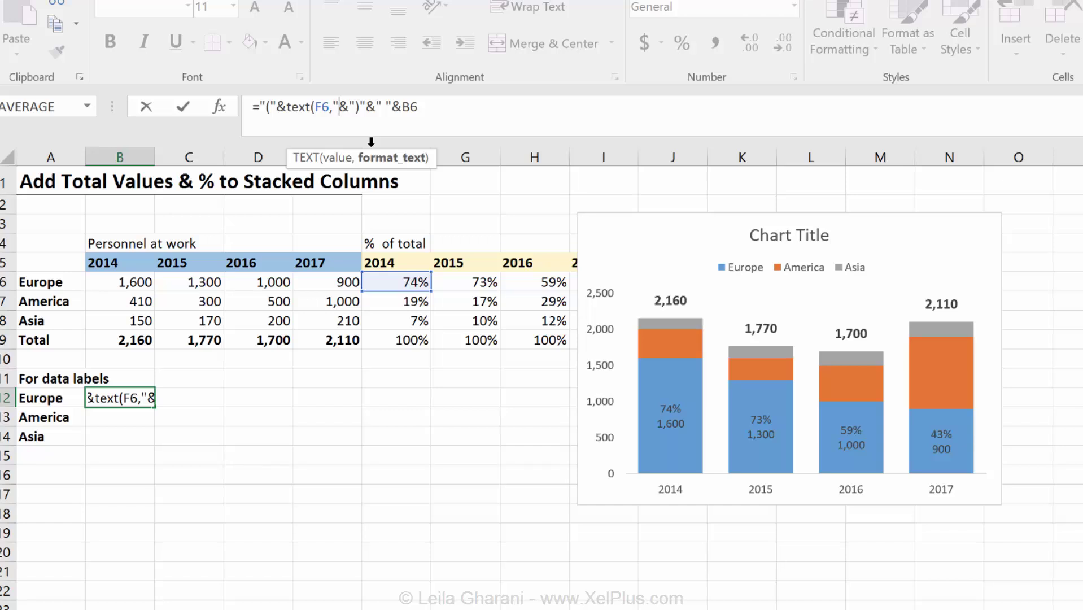
pyautogui.write('0')
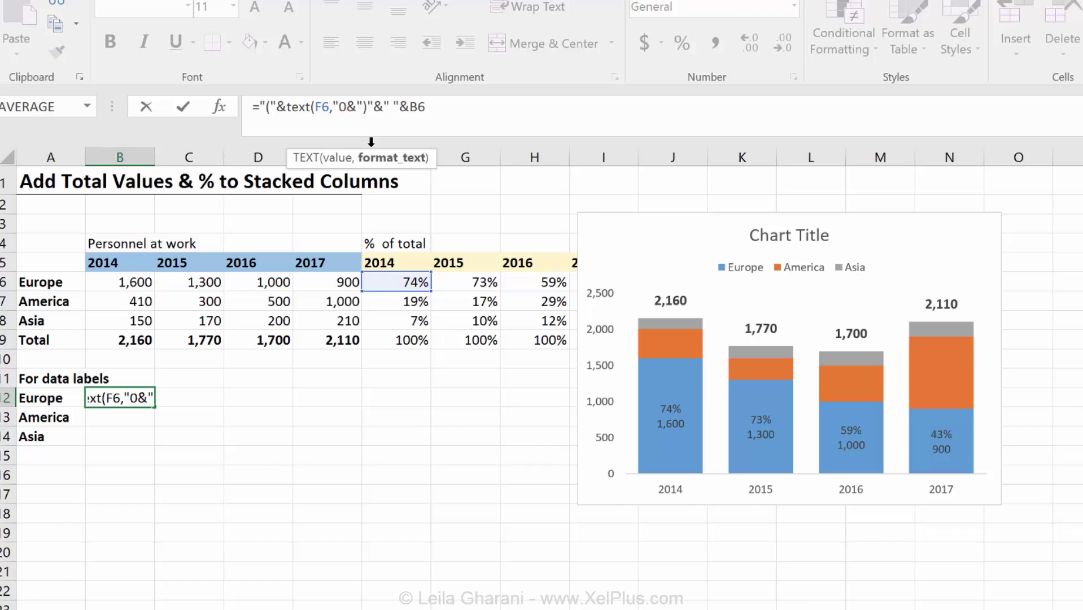
pyautogui.write('%"')
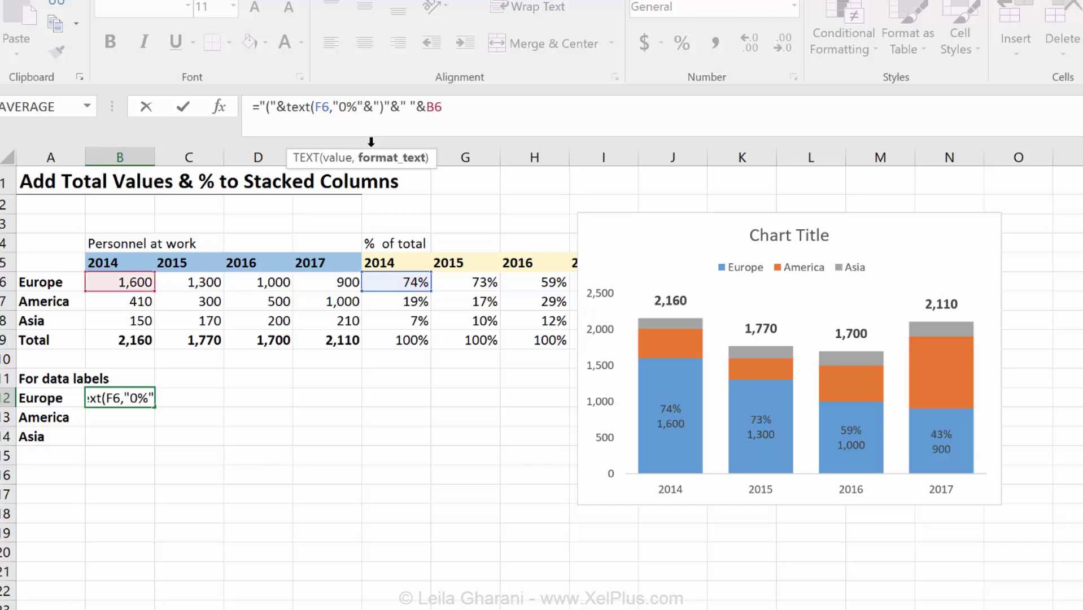
pyautogui.write(')')
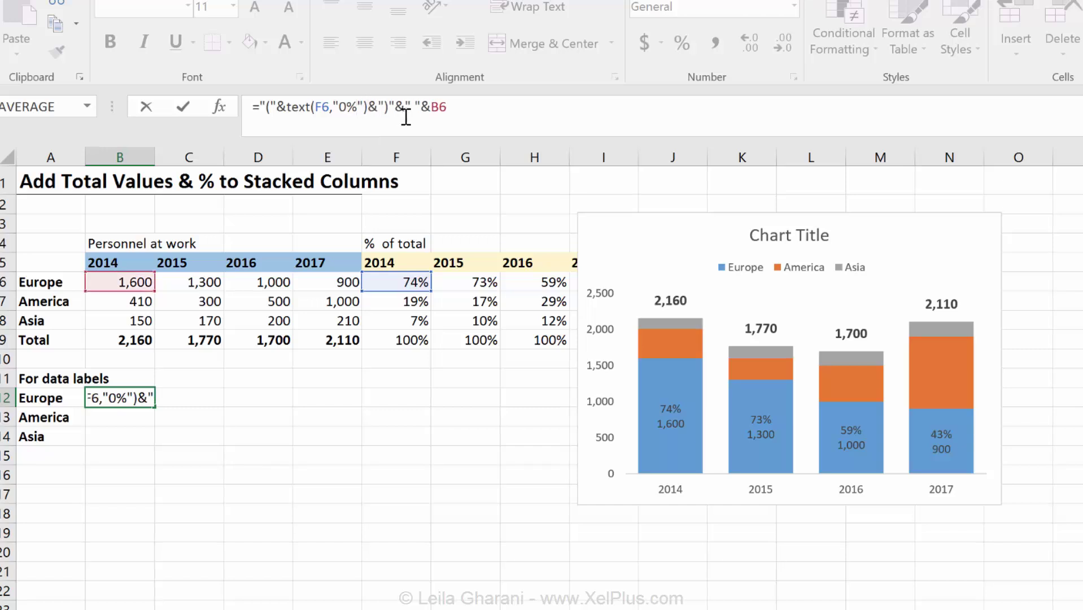
pyautogui.hotkey('ctrl', 'Return')
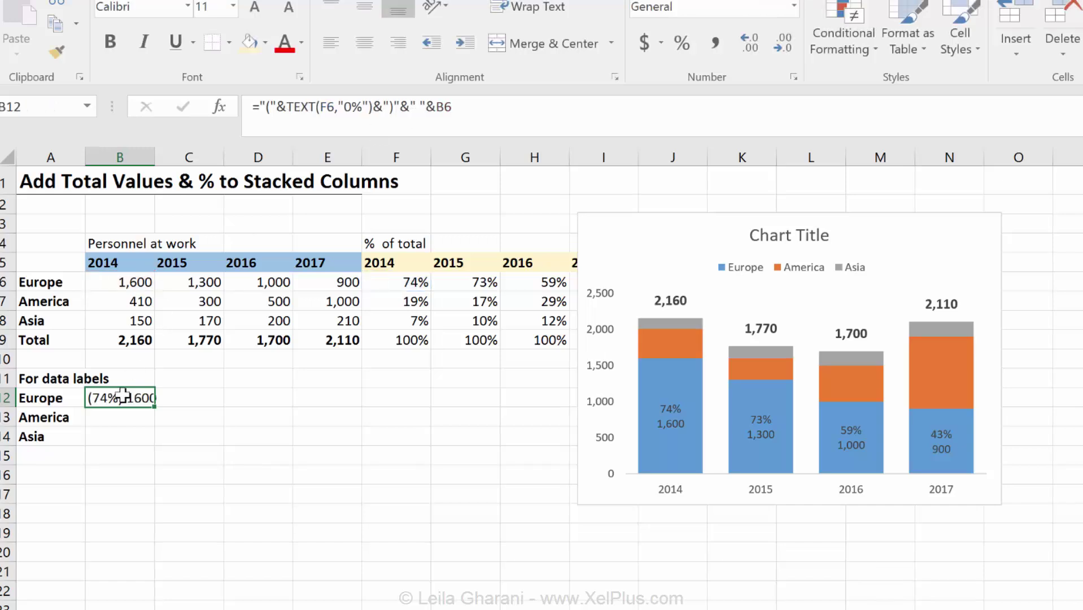
# Wrap B6 in TEXT(B6,"#,##0") so B12 reads "(74%) 1,600"
pyautogui.click(442, 108)
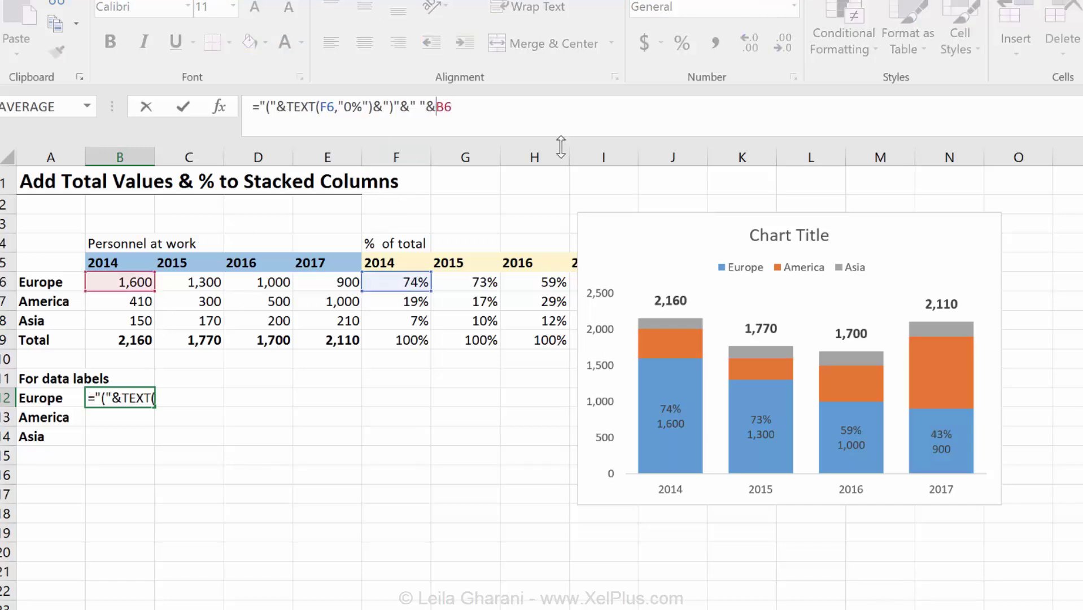
pyautogui.write('text(')
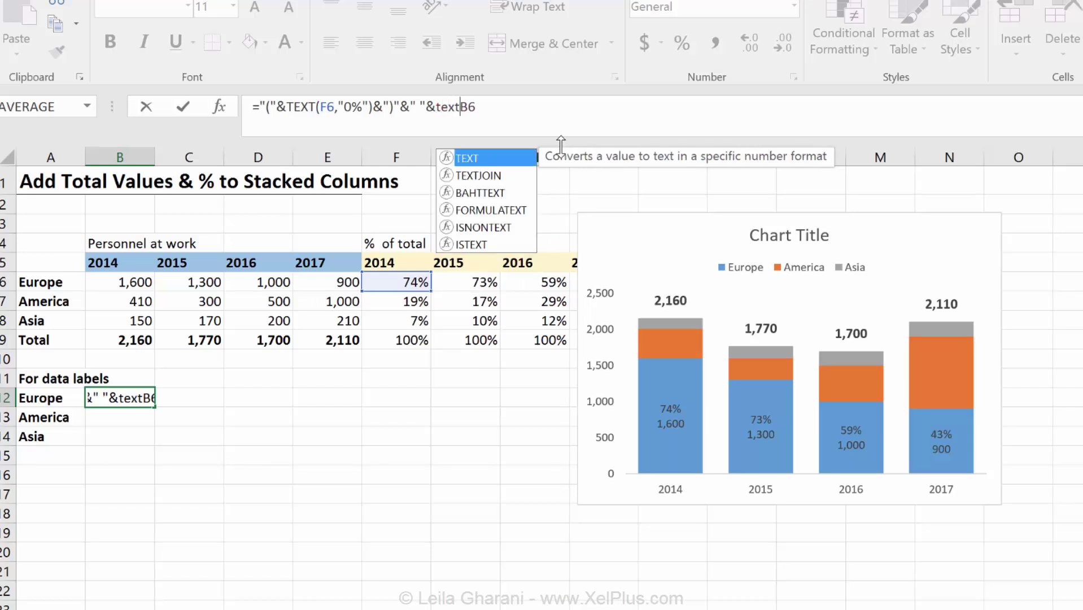
pyautogui.click(535, 109)
pyautogui.write(',"#,')
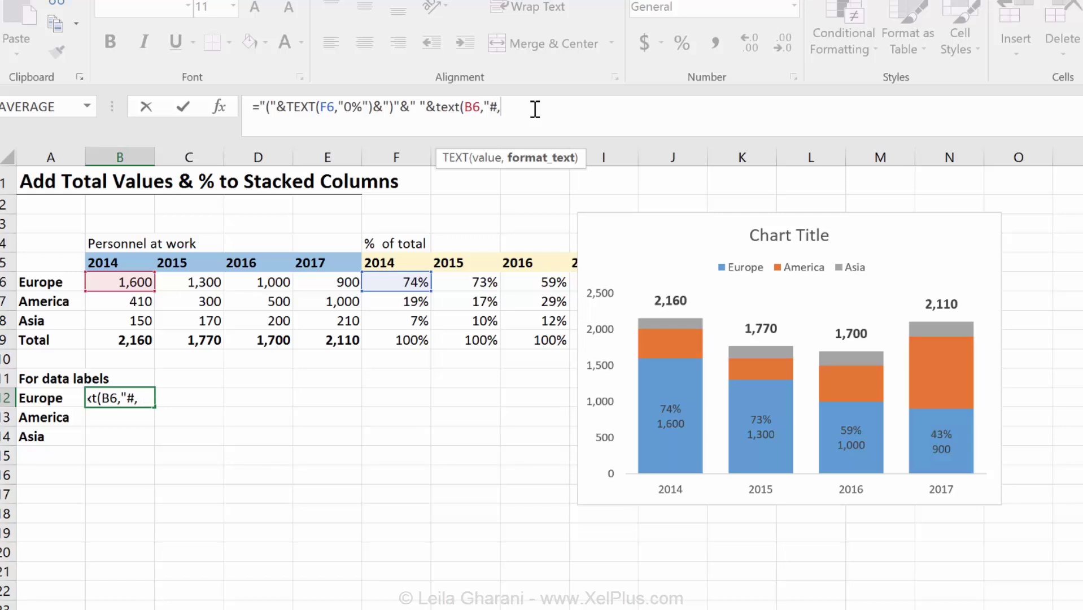
pyautogui.write('##0')
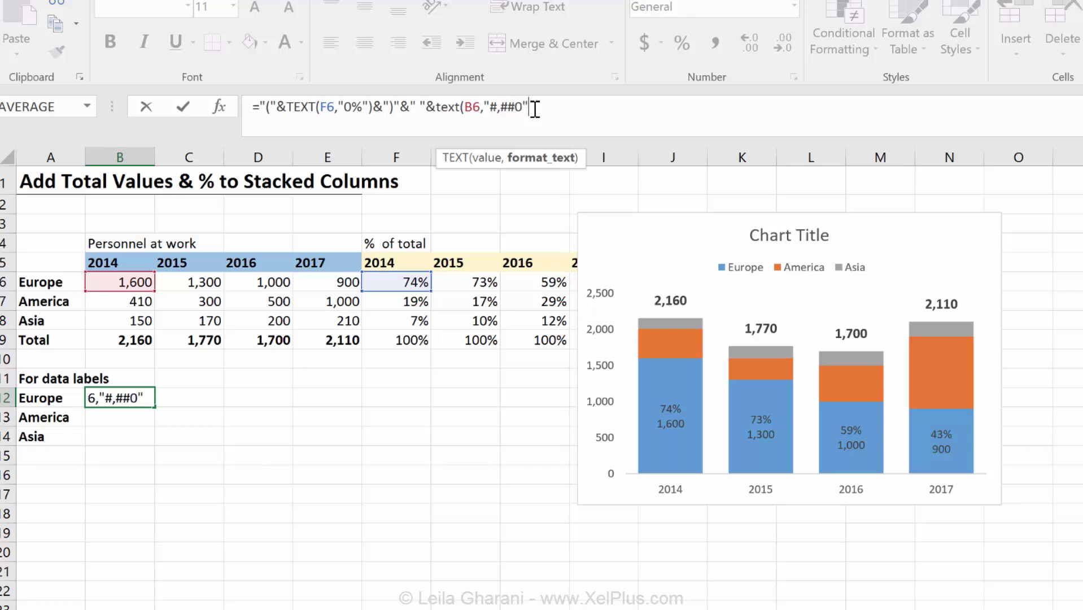
pyautogui.write('")')
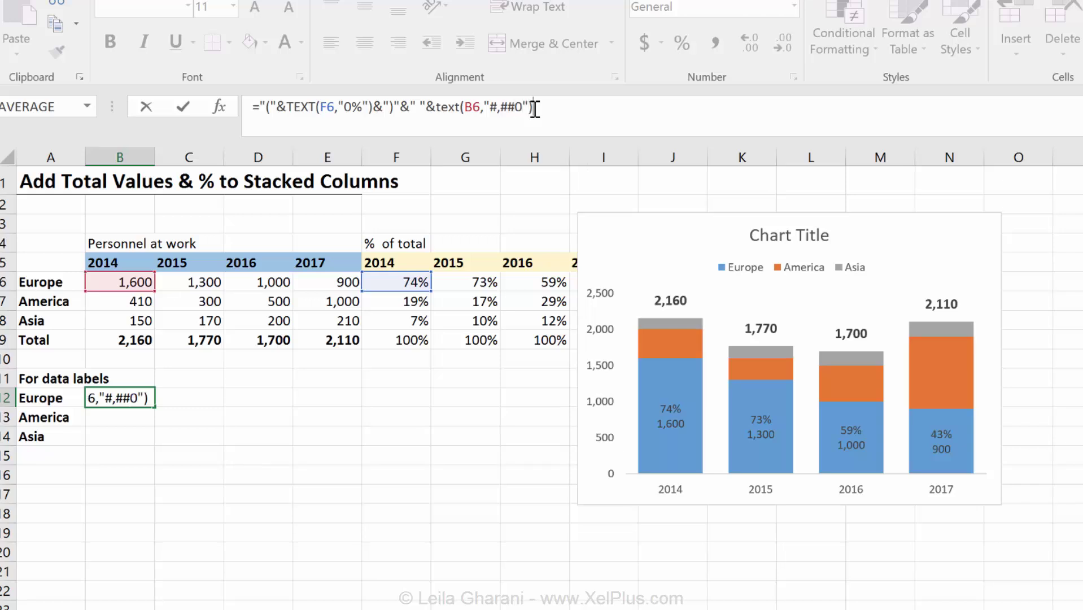
pyautogui.hotkey('ctrl', 'Return')
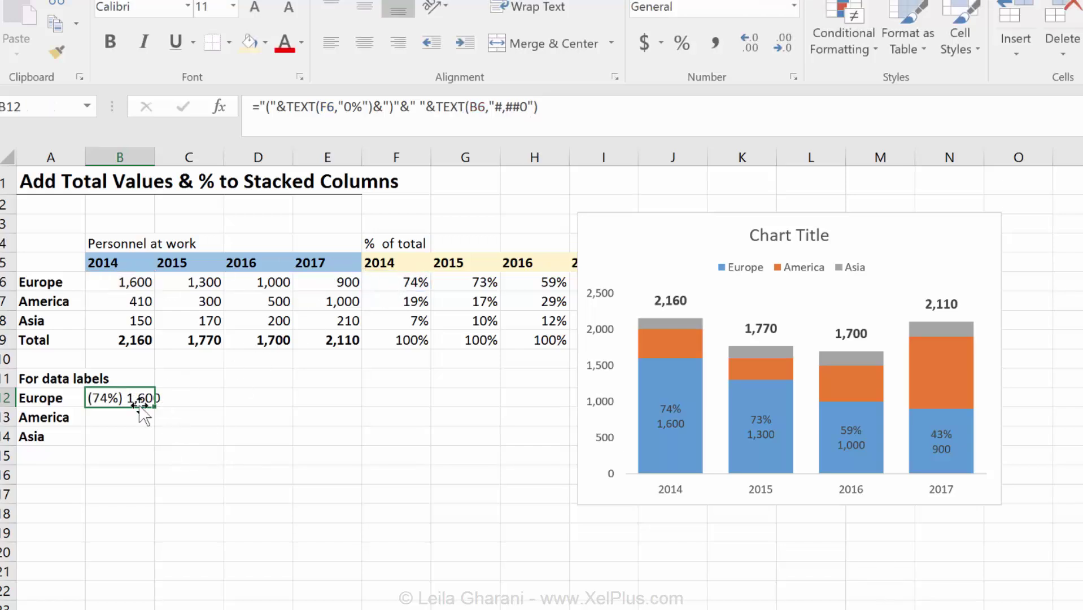
# Fill the B12 label formula across B12:E14 and nudge the chart slightly right
pyautogui.moveTo(154, 406); pyautogui.dragTo(345, 446)
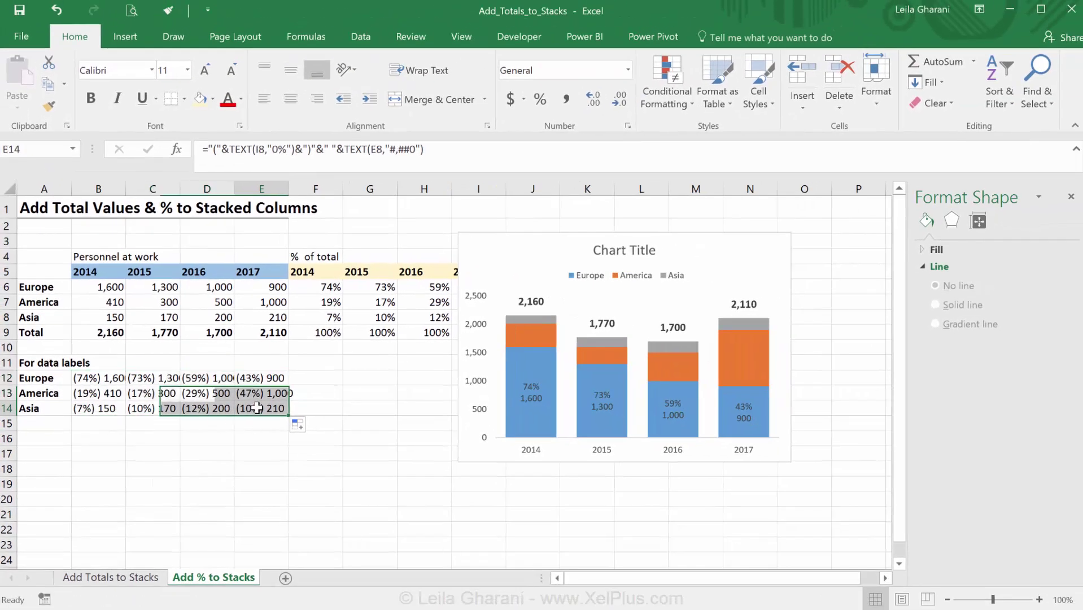
pyautogui.doubleClick(259, 405)
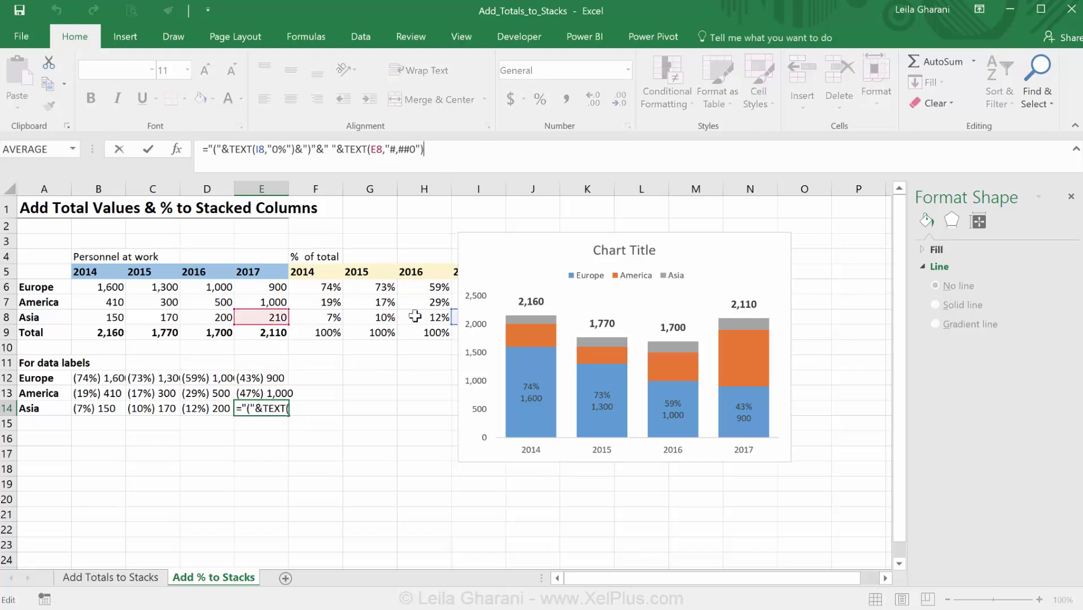
pyautogui.hotkey('ctrl', 'Return')
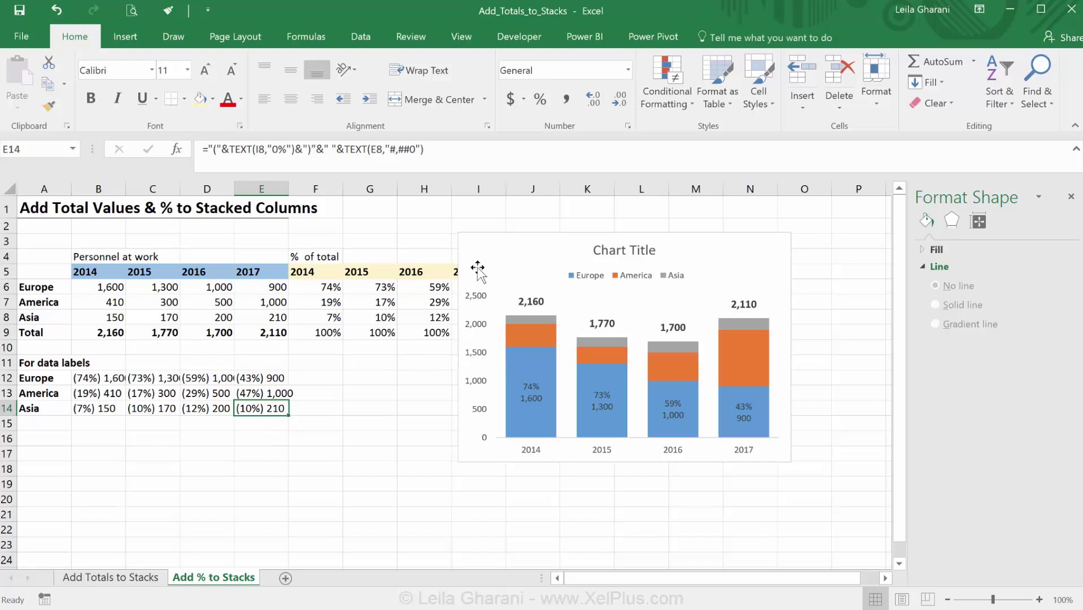
pyautogui.moveTo(495, 242); pyautogui.dragTo(544, 243)
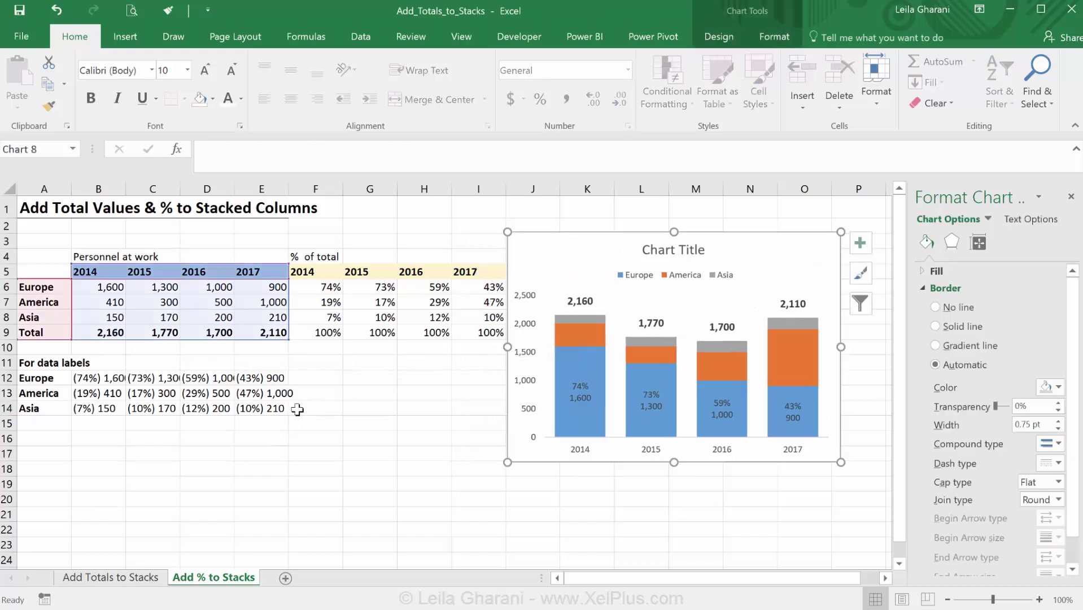
pyautogui.click(311, 395)
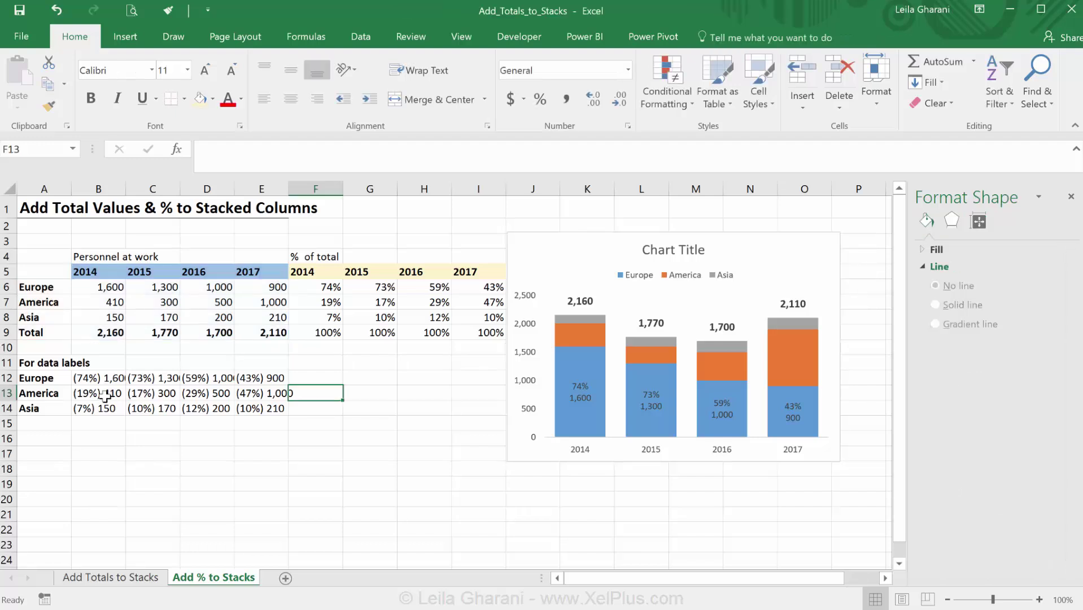
# Add data labels to the America series in the chart
pyautogui.click(573, 333)
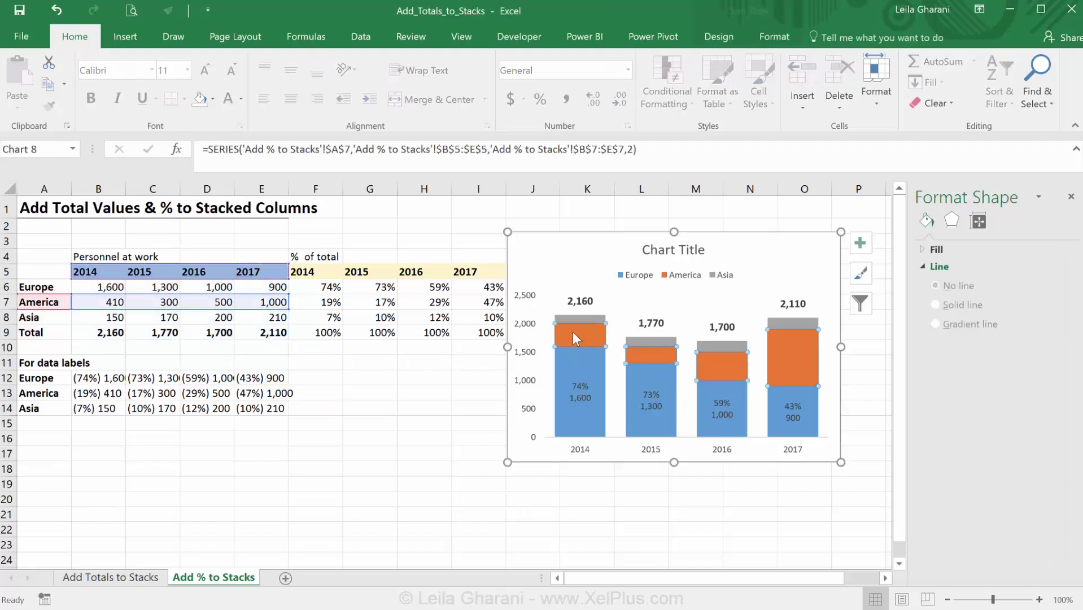
pyautogui.rightClick(573, 335)
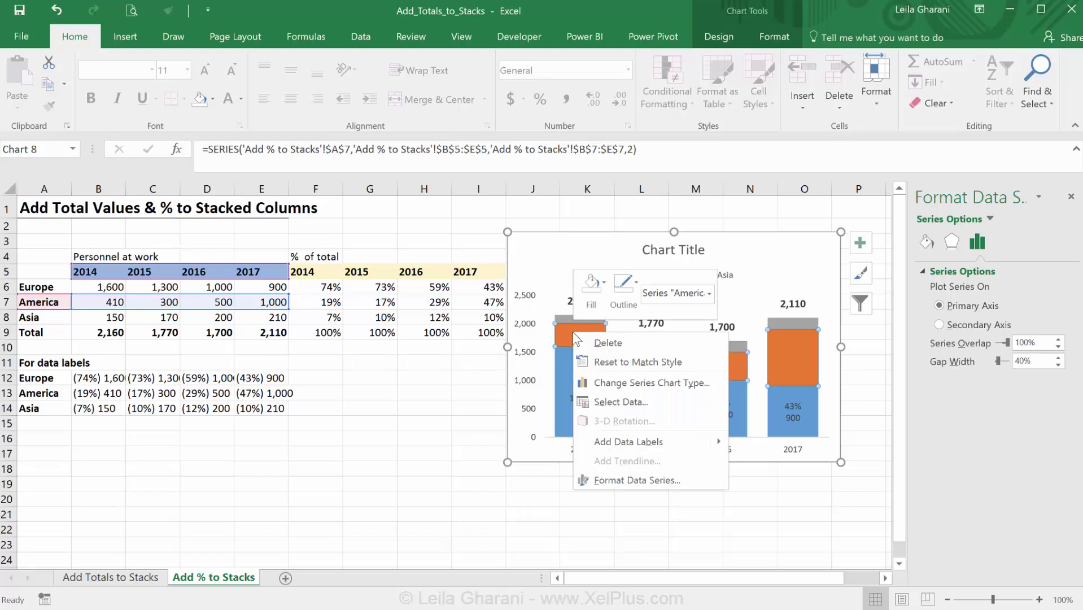
pyautogui.moveTo(655, 441)
pyautogui.click(768, 441)
pyautogui.click(792, 356)
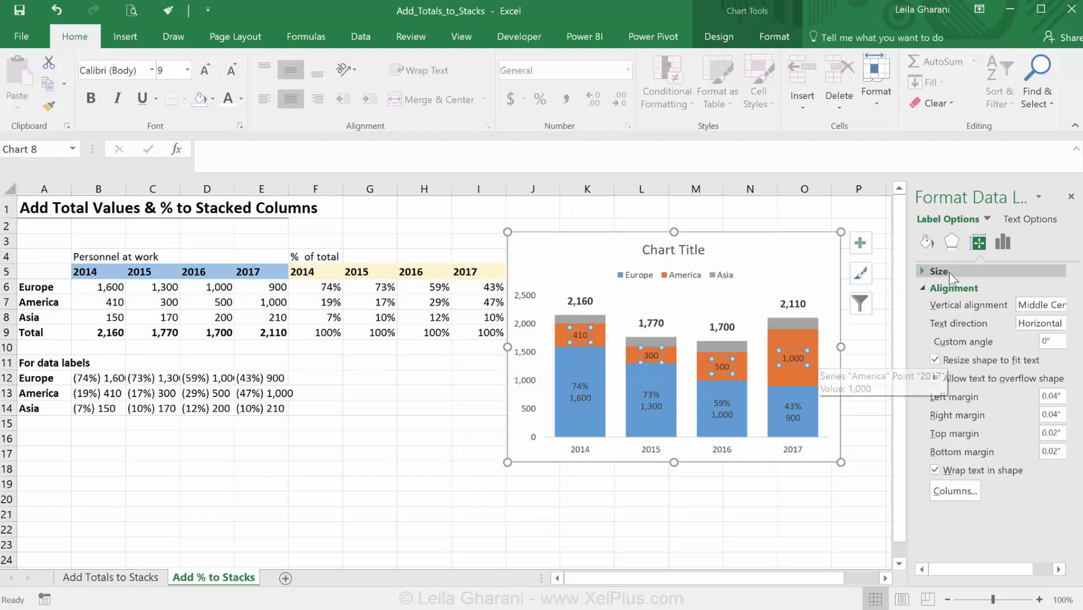
# Make the America labels take their text from cells B13:E13
pyautogui.click(1004, 244)
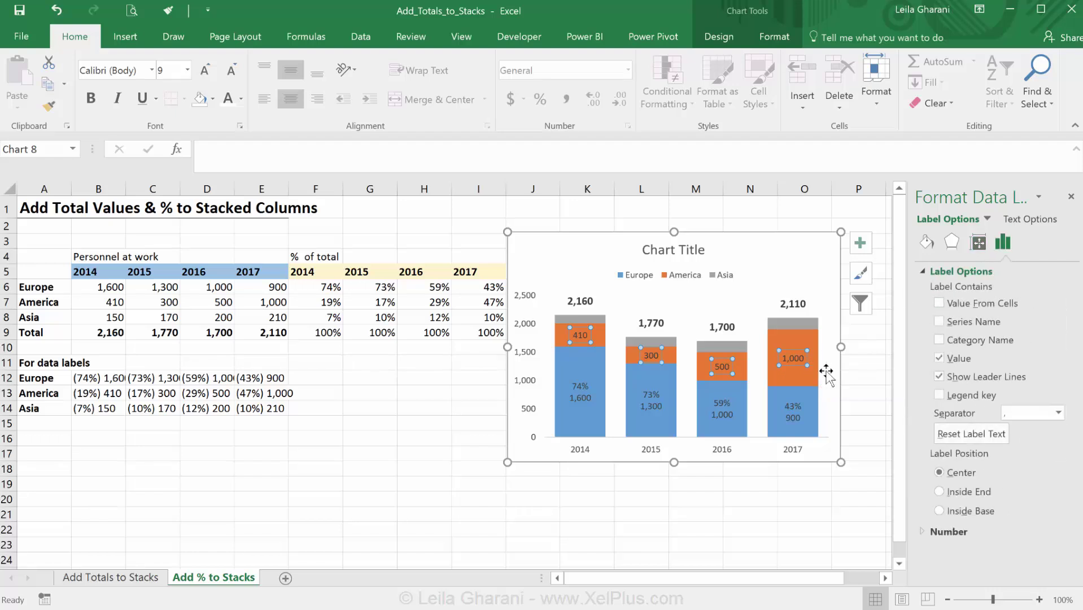
pyautogui.moveTo(811, 331)
pyautogui.click(938, 303)
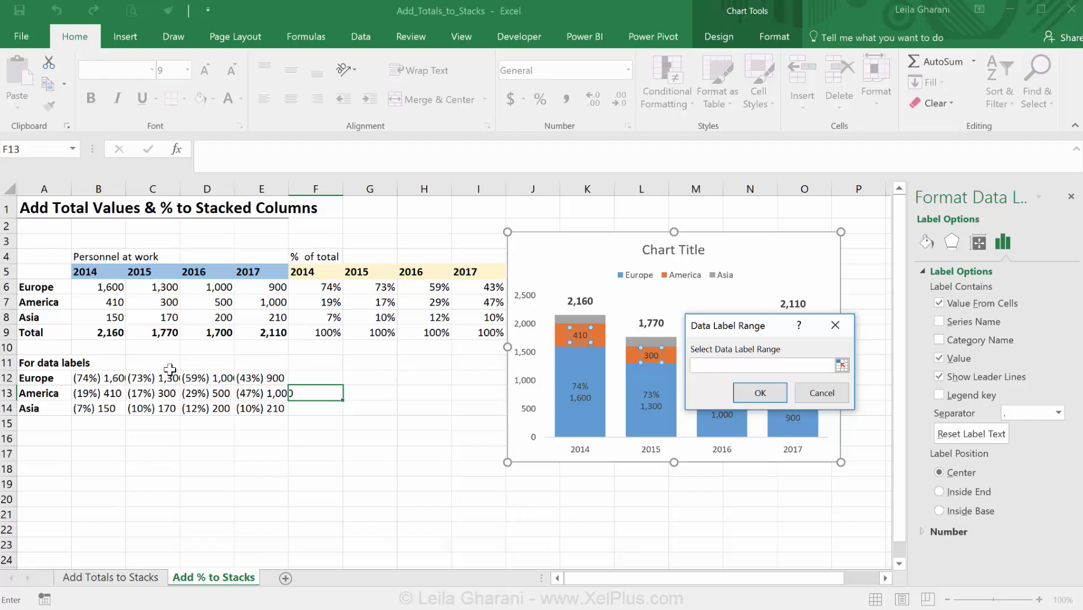
pyautogui.click(85, 391)
pyautogui.moveTo(85, 391); pyautogui.dragTo(268, 394)
pyautogui.click(755, 393)
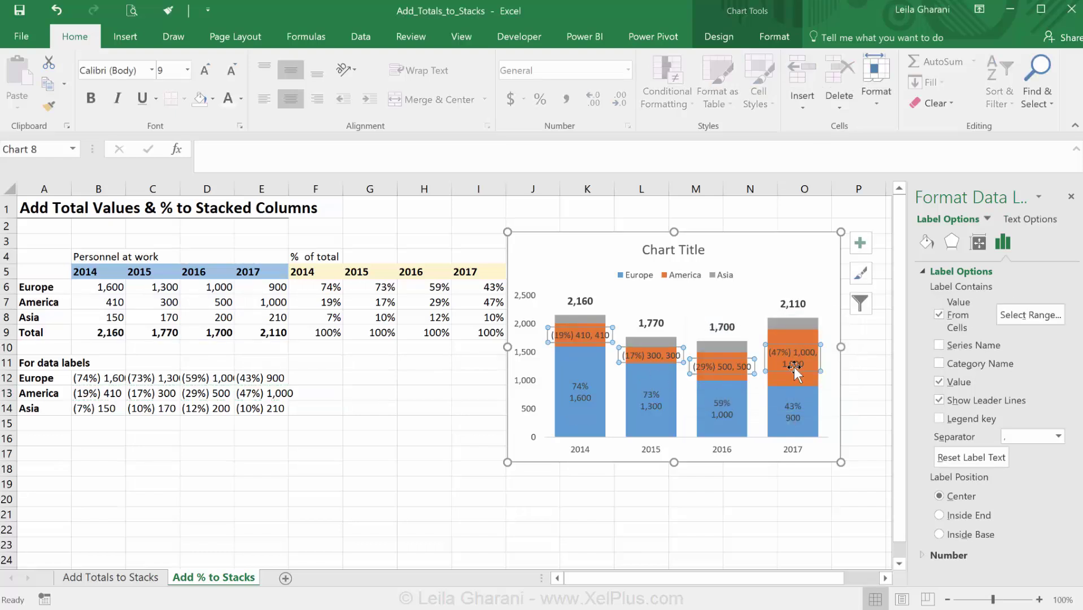
# Remove the repeated value from the America labels and set the separator to (New Line)
pyautogui.click(939, 382)
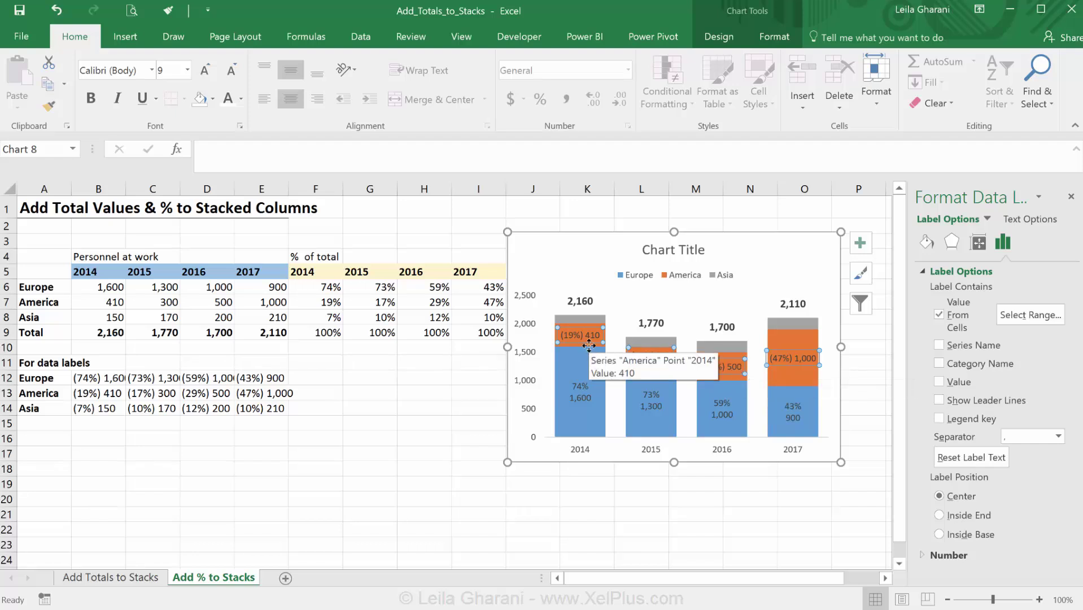
pyautogui.click(1058, 441)
pyautogui.click(1033, 493)
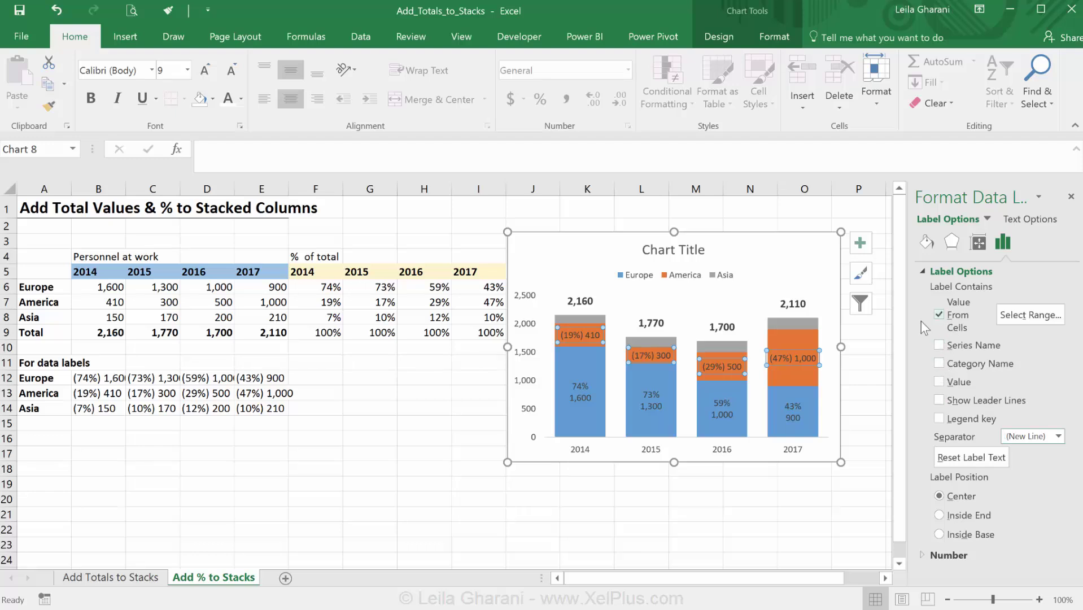
# Insert a line break inside B13's label formula, then fill it across to E13
pyautogui.click(106, 392)
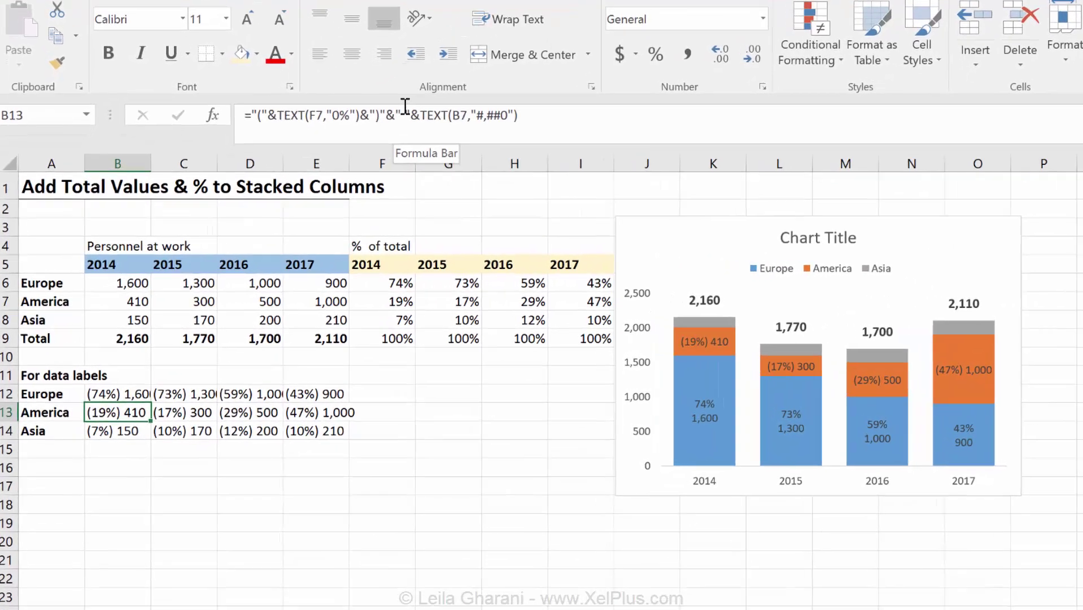
pyautogui.click(365, 130)
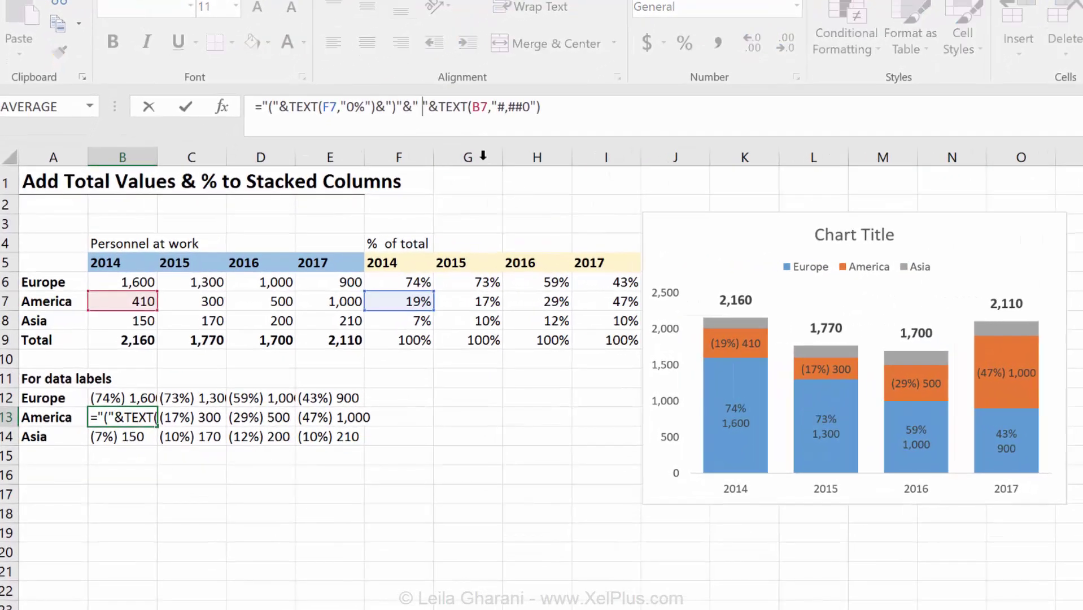
pyautogui.click(422, 106)
pyautogui.hotkey('alt', 'Return')
pyautogui.press('Return')
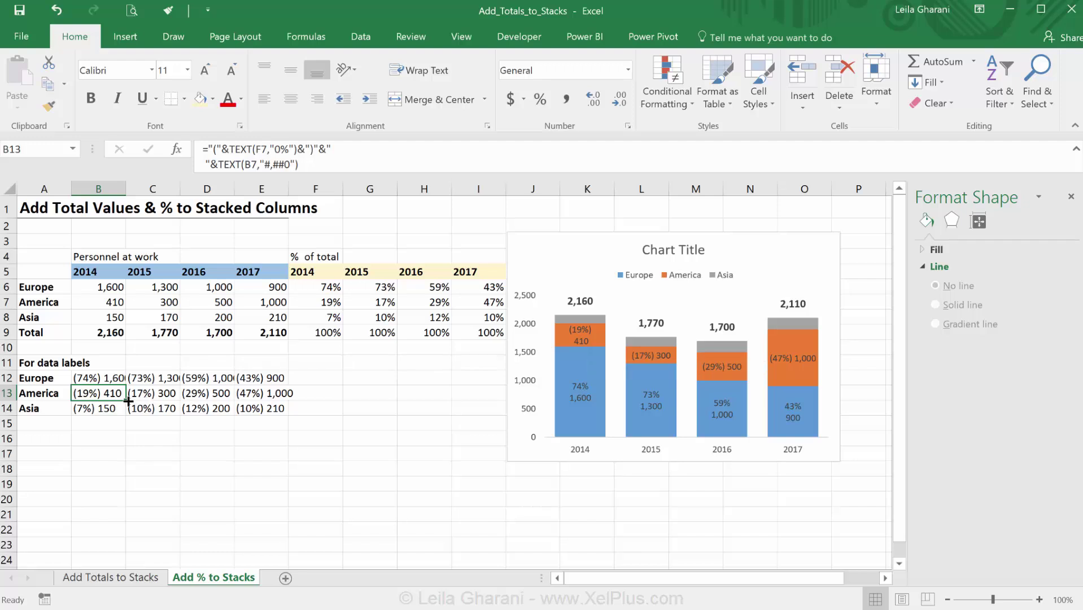
pyautogui.moveTo(128, 400); pyautogui.dragTo(270, 399)
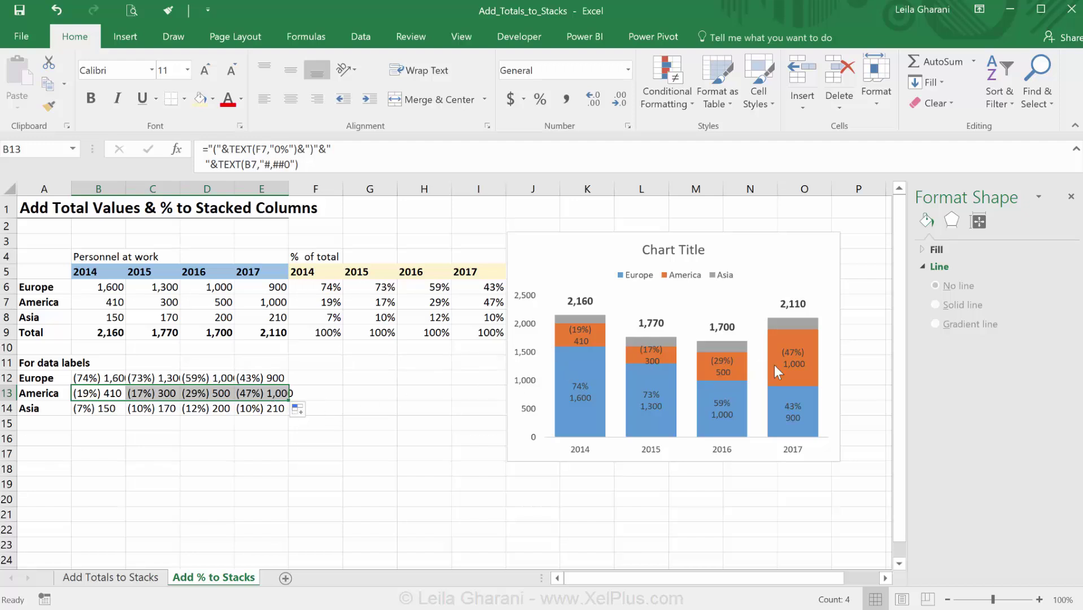
# Add value labels 150, 170, 200 and 210 to the grey Asia series
pyautogui.click(598, 320)
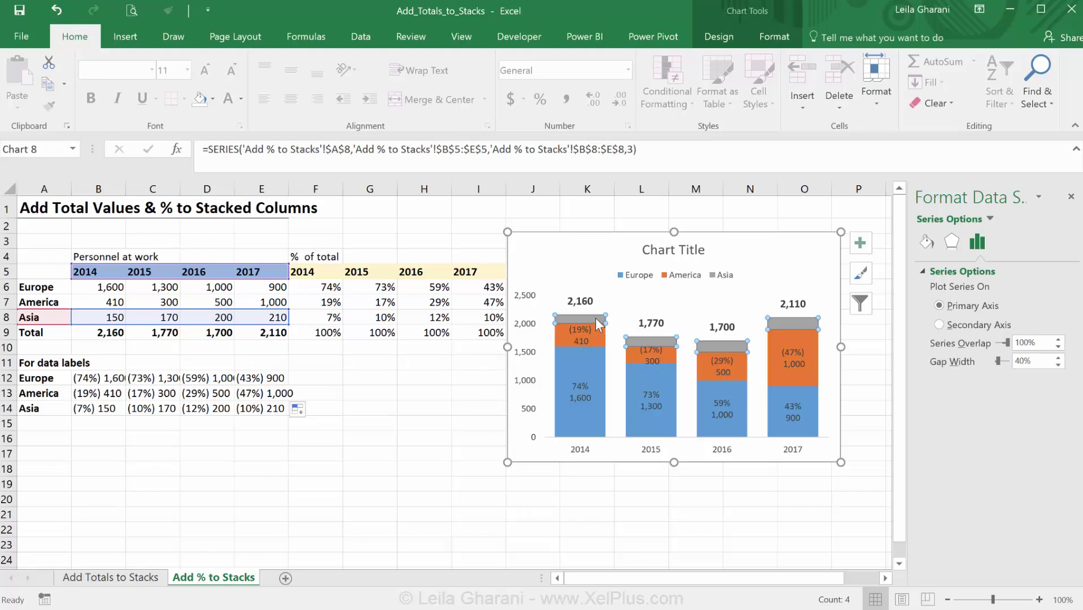
pyautogui.rightClick(598, 323)
pyautogui.moveTo(721, 429)
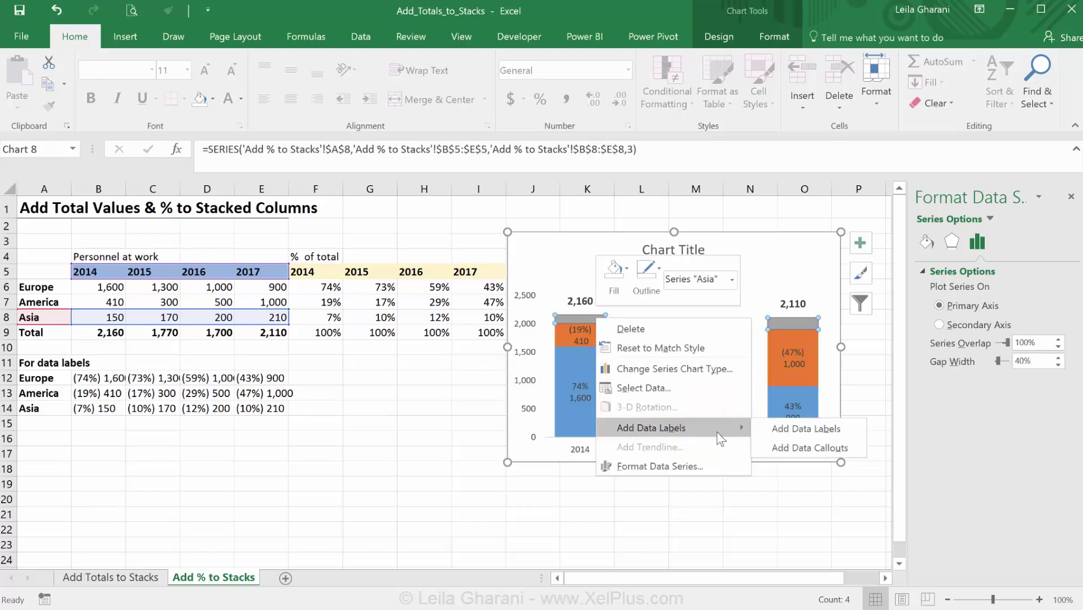
pyautogui.click(777, 420)
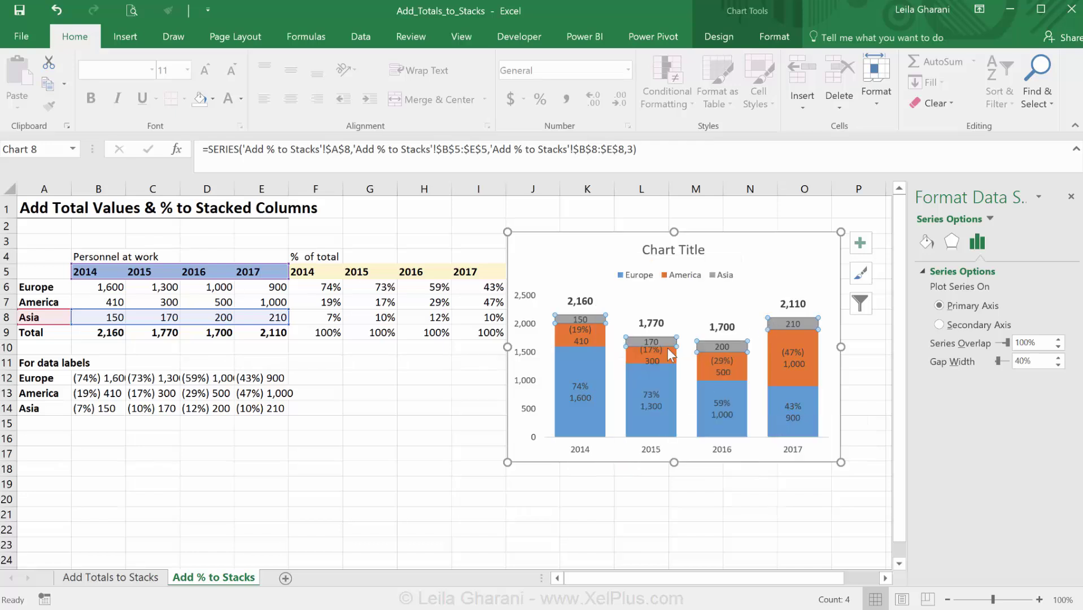
pyautogui.click(580, 321)
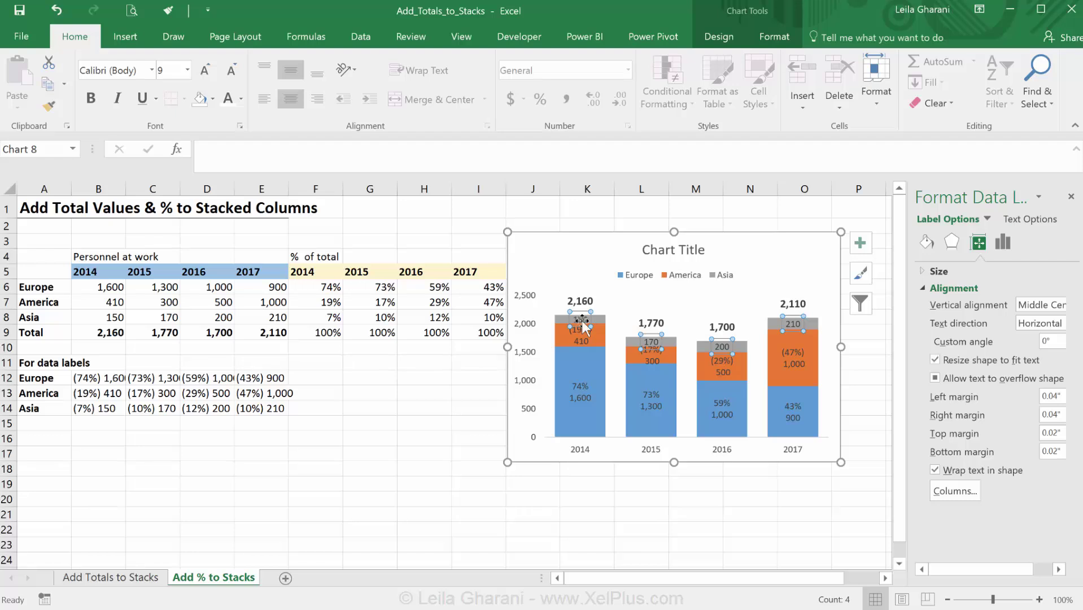
pyautogui.click(1002, 244)
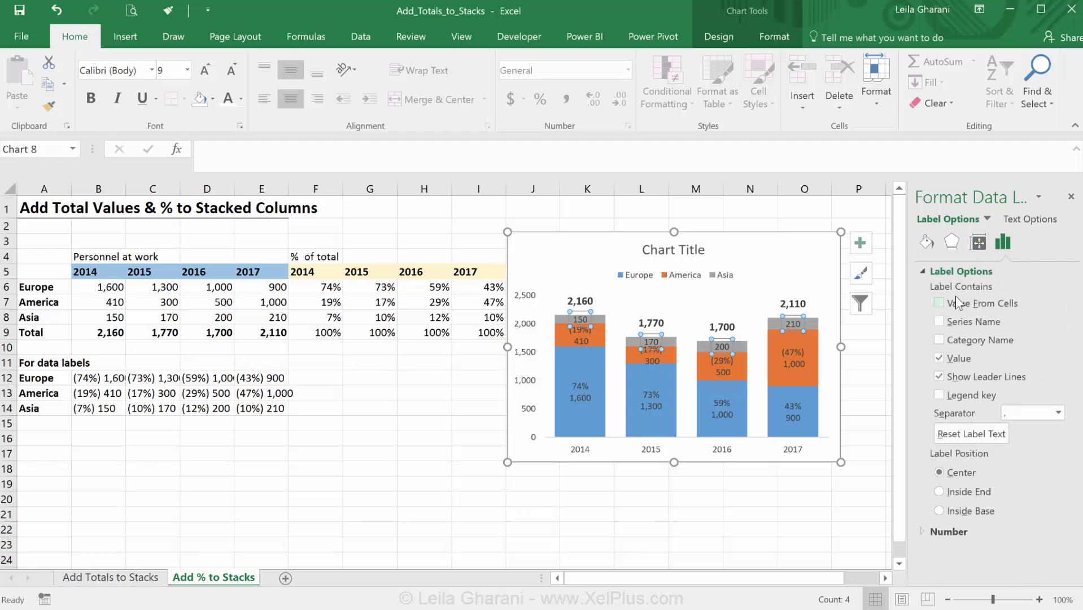
# Link the 2014 and 2015 Asia labels to cells B14 and C14
pyautogui.click(582, 312)
pyautogui.click(306, 172)
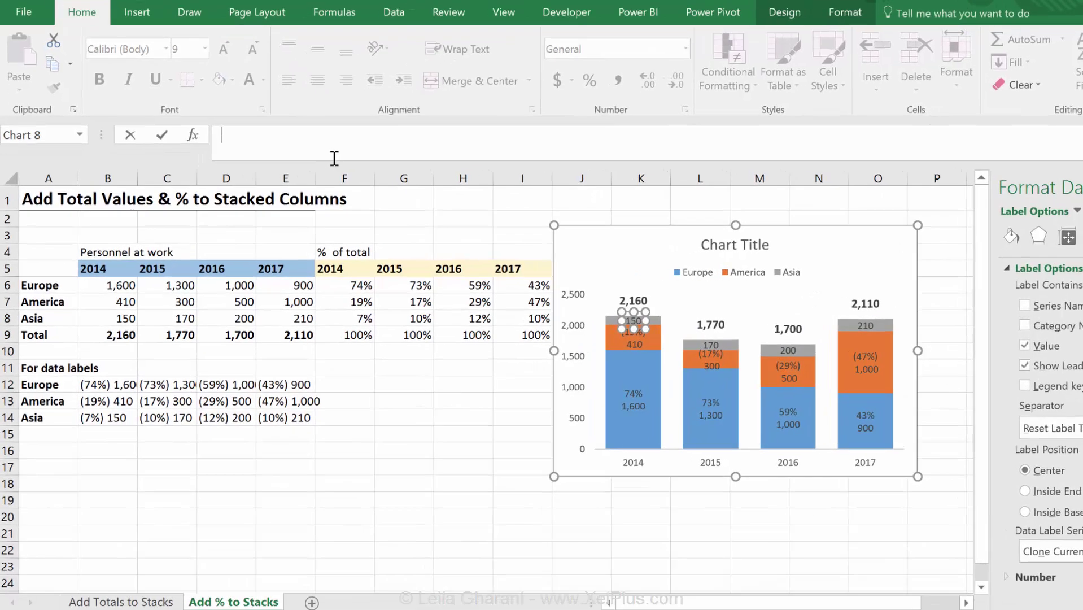
pyautogui.write('=')
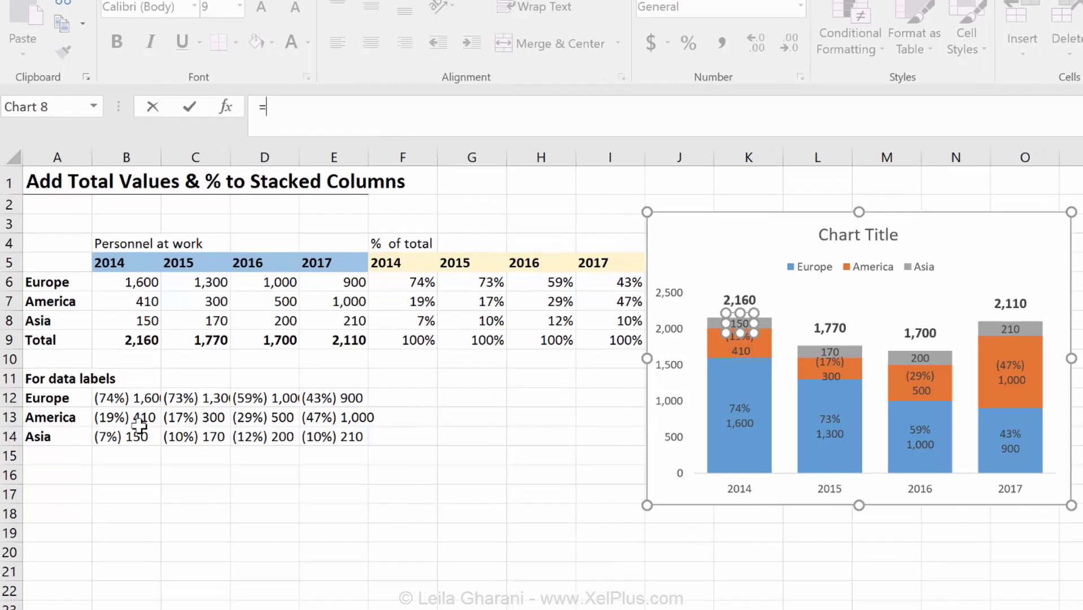
pyautogui.click(137, 436)
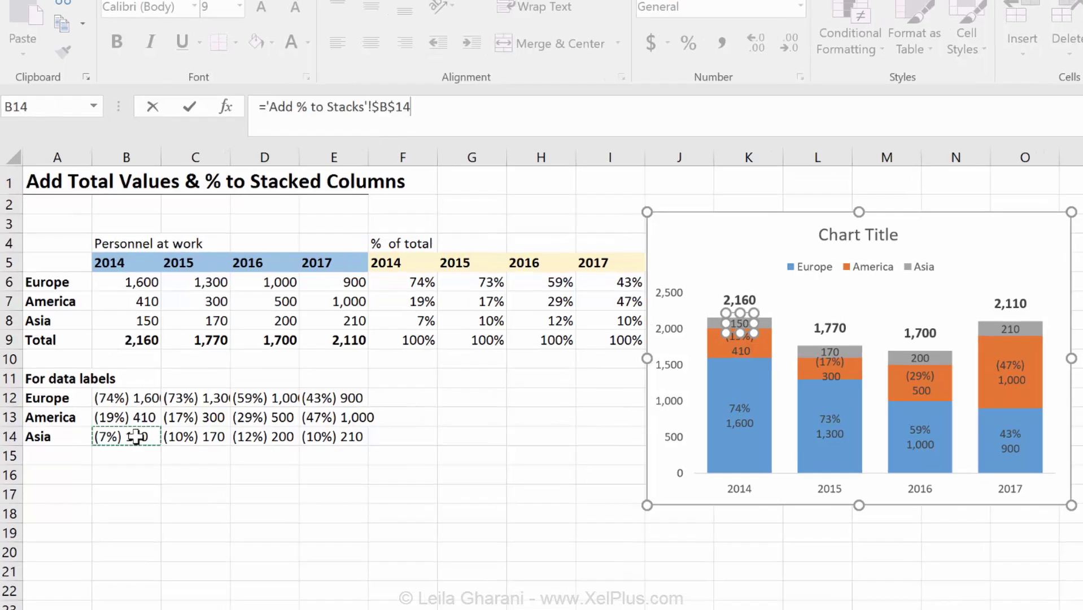
pyautogui.press('Return')
pyautogui.click(831, 353)
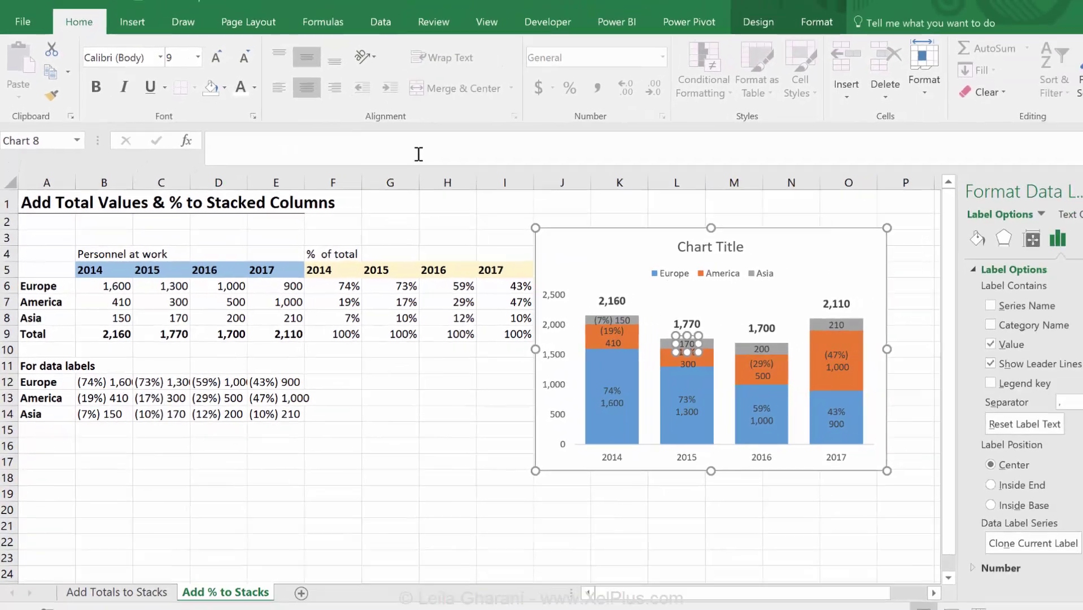
pyautogui.click(418, 154)
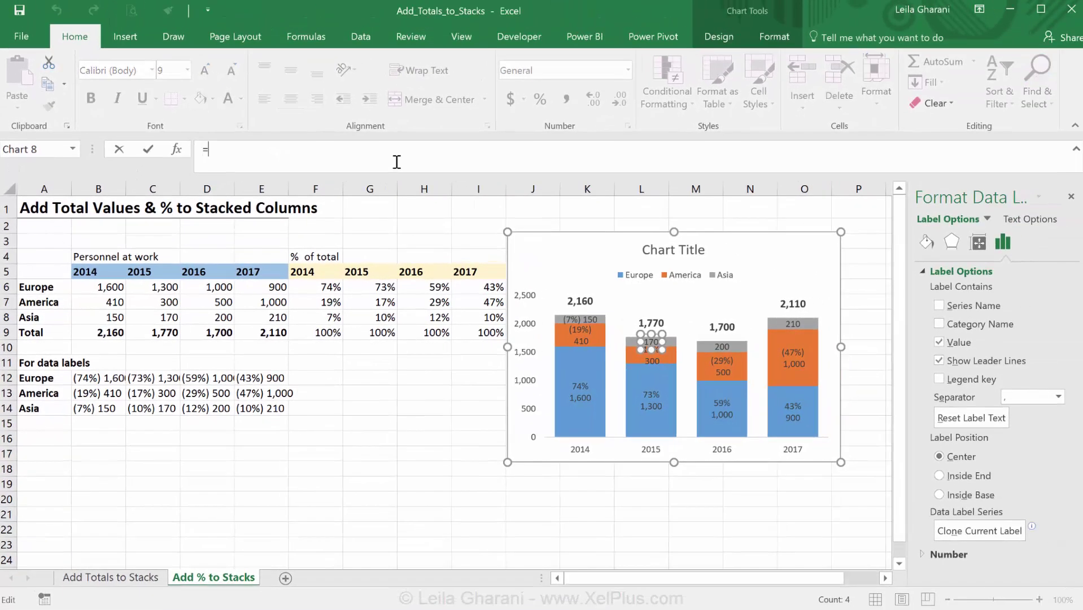
pyautogui.click(164, 407)
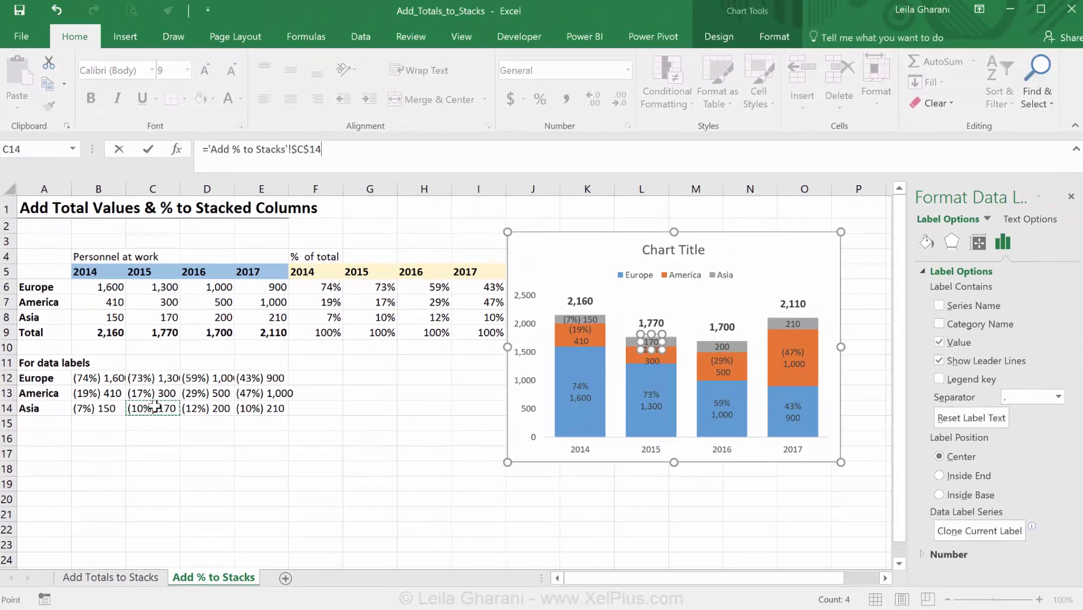
pyautogui.press('Return')
# Link the 2016 and 2017 Asia labels to cells D14 and E14
pyautogui.click(718, 346)
pyautogui.click(367, 151)
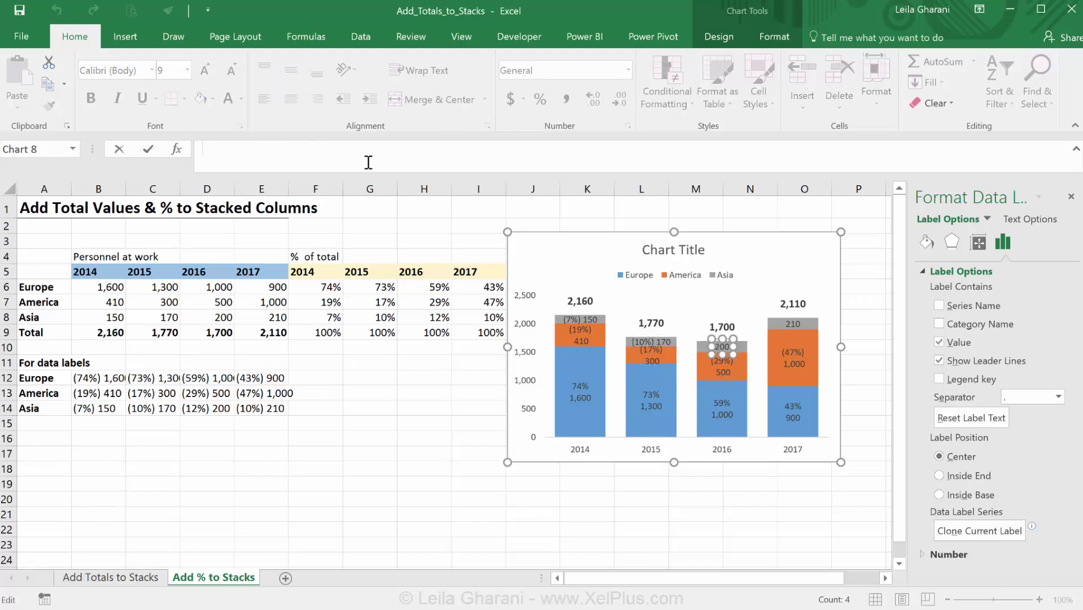
pyautogui.write('=')
pyautogui.click(223, 406)
pyautogui.press('Return')
pyautogui.click(801, 322)
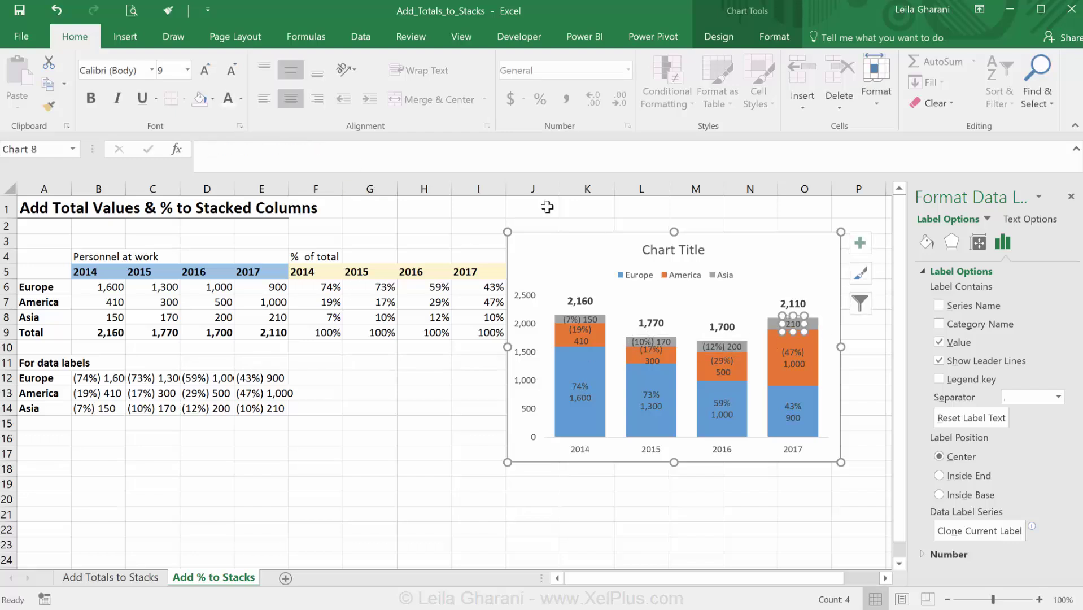
pyautogui.click(387, 158)
pyautogui.write('=')
pyautogui.click(257, 408)
pyautogui.press('Return')
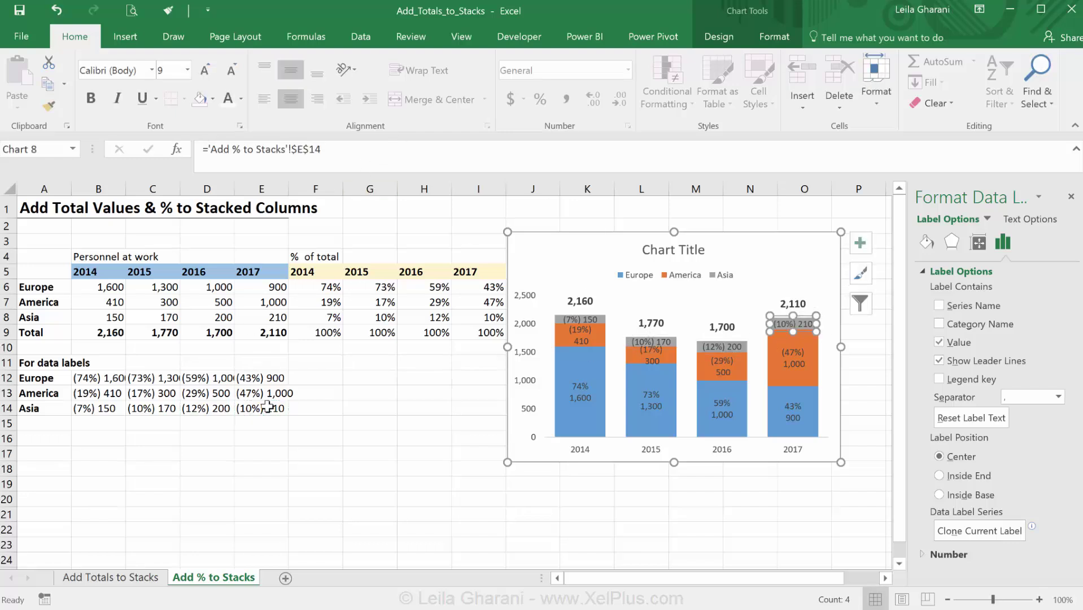
pyautogui.press('Escape')
pyautogui.press('Escape')
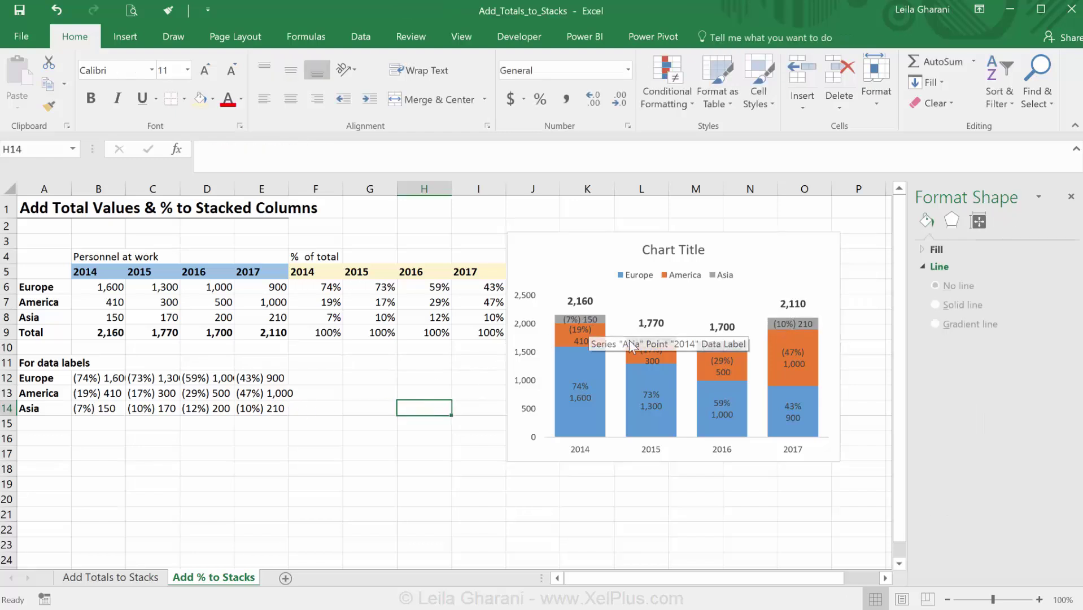
# Select the Asia labels, then begin editing cell B14's formula
pyautogui.click(579, 319)
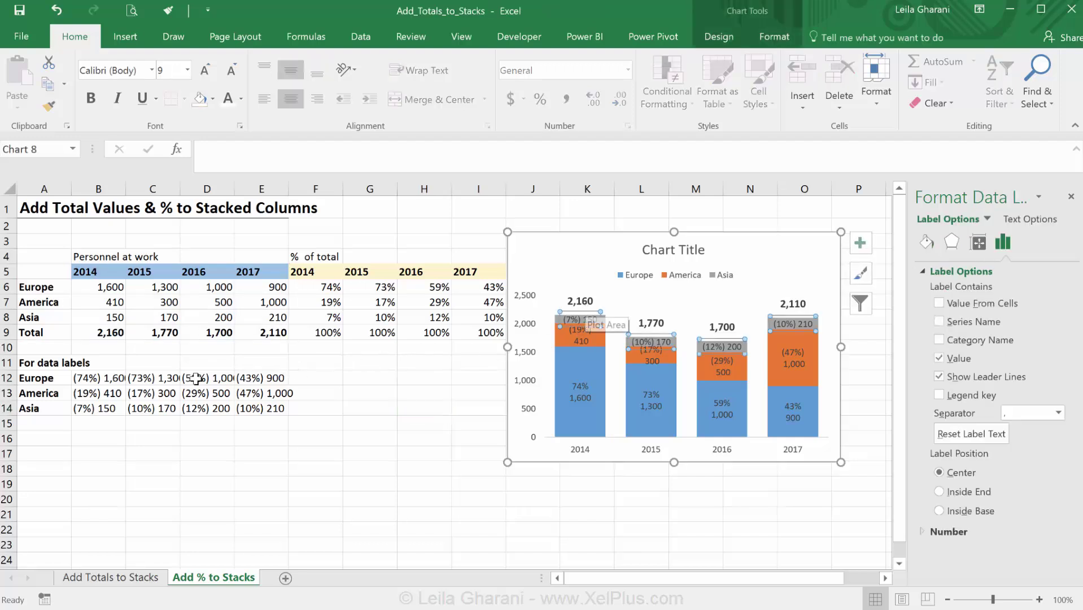
pyautogui.click(109, 407)
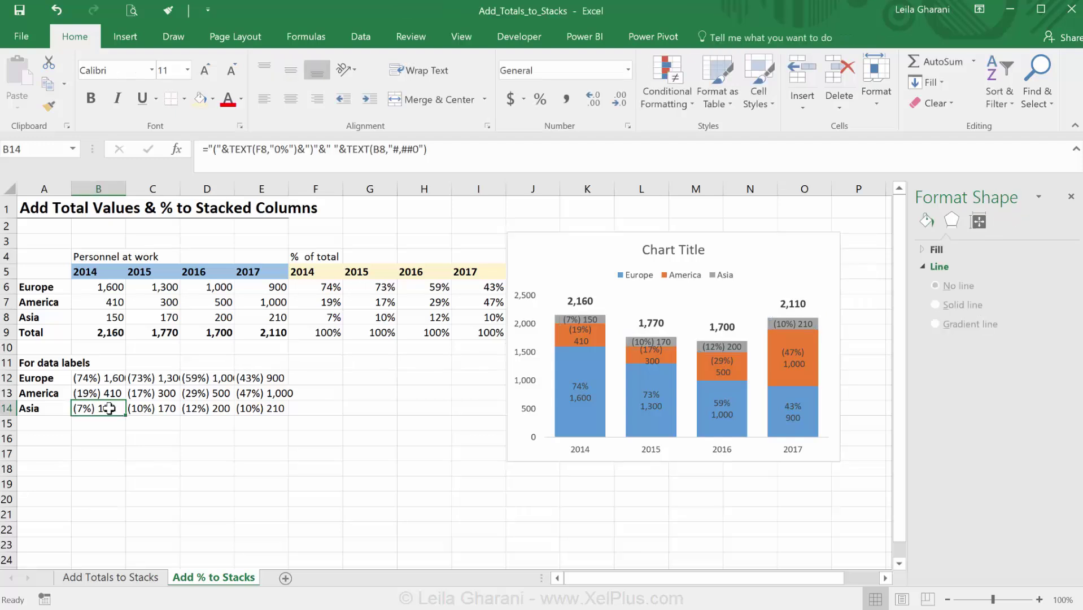
pyautogui.click(330, 149)
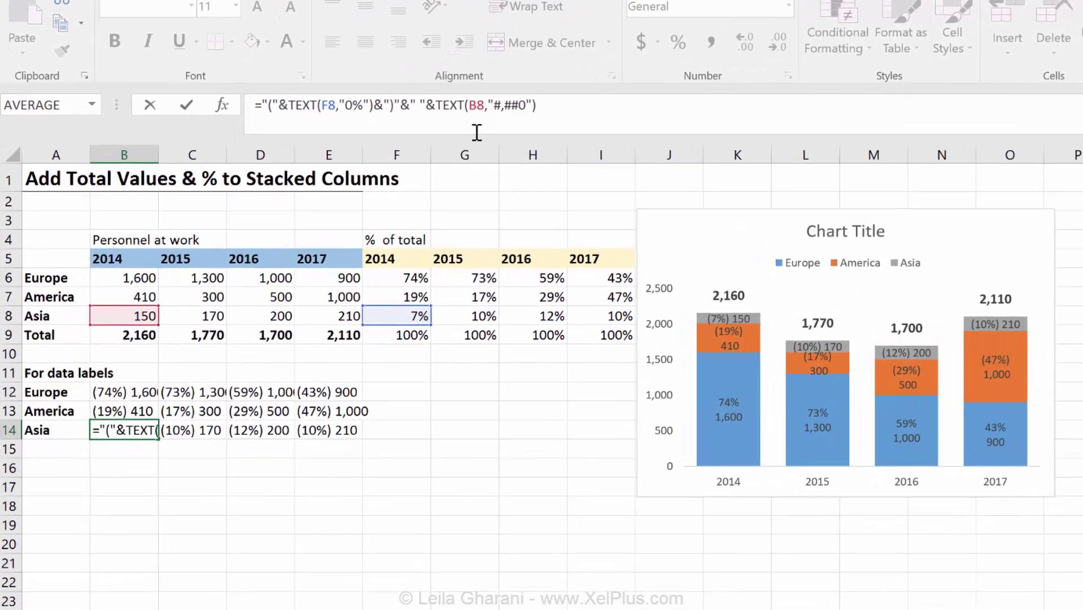
pyautogui.hotkey('alt', 'Return')
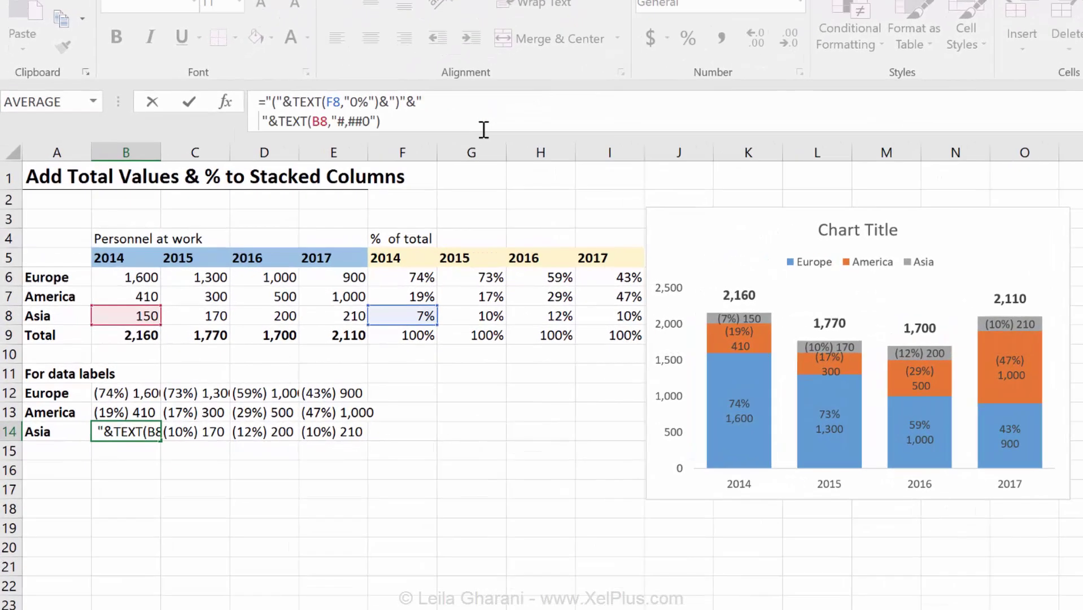
pyautogui.press('Return')
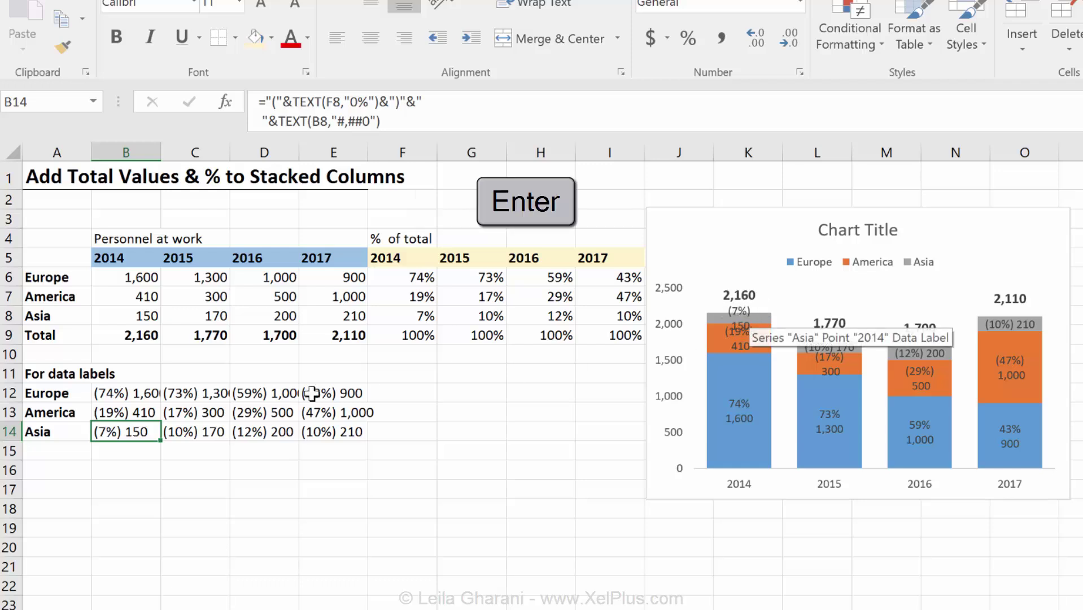
pyautogui.click(261, 120)
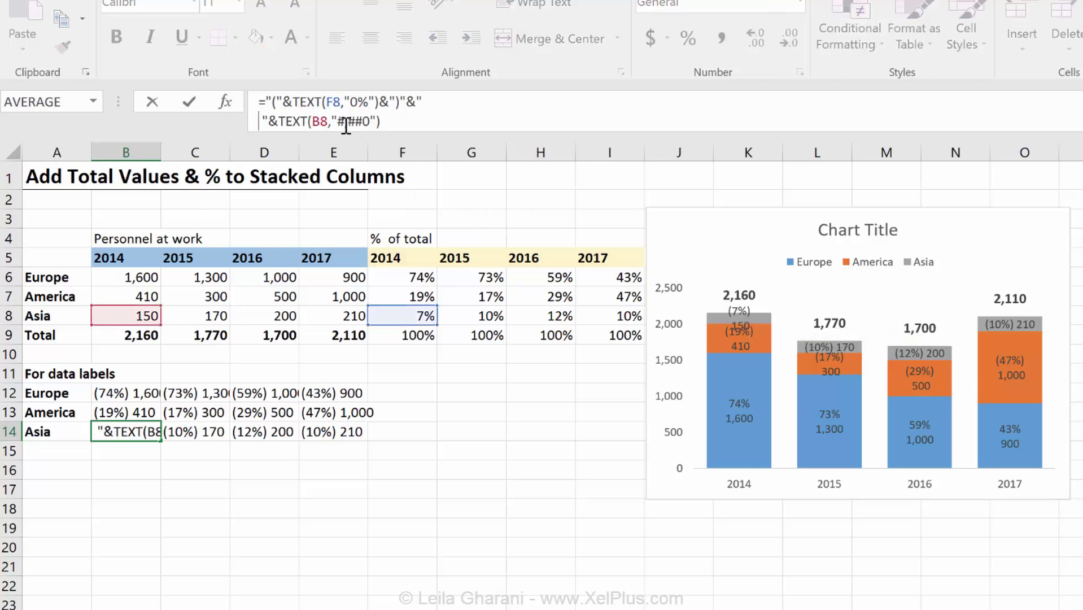
pyautogui.press('BackSpace')
pyautogui.press('Return')
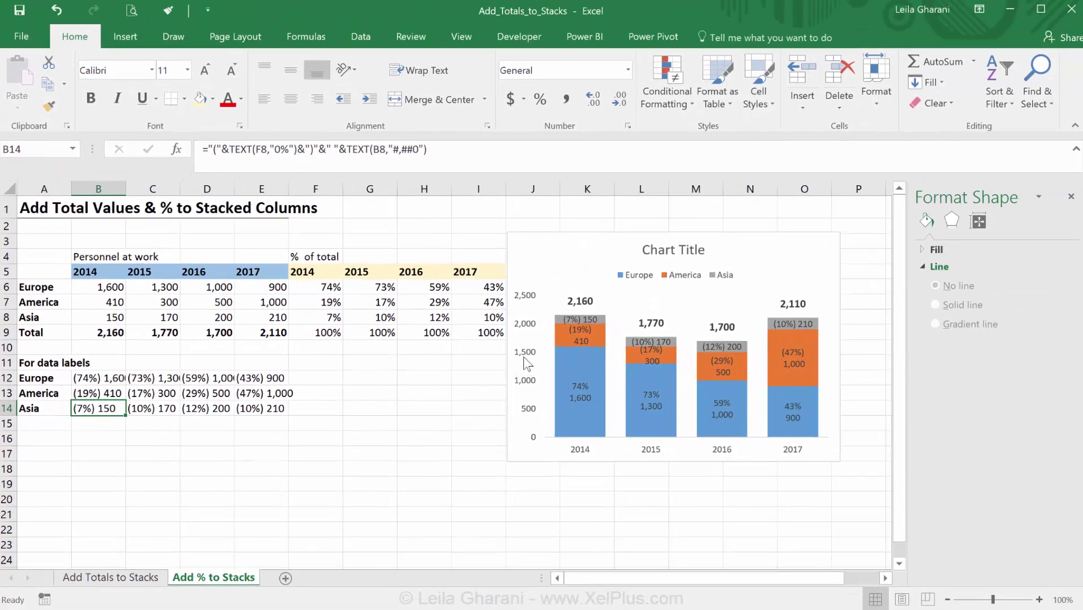
# Delete the original chart's vertical value axis
pyautogui.click(524, 356)
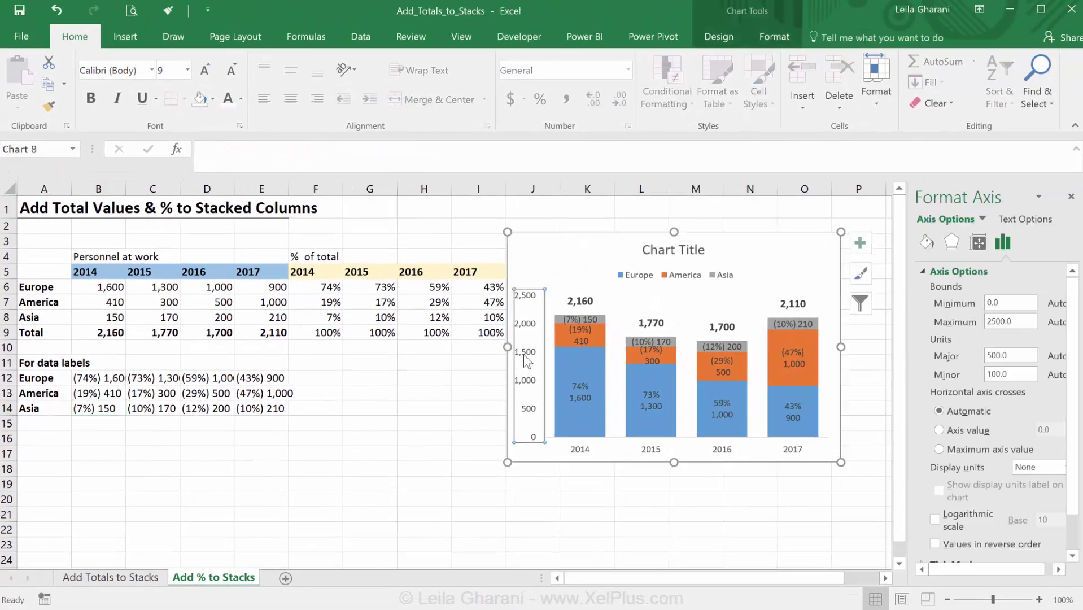
pyautogui.press('Delete')
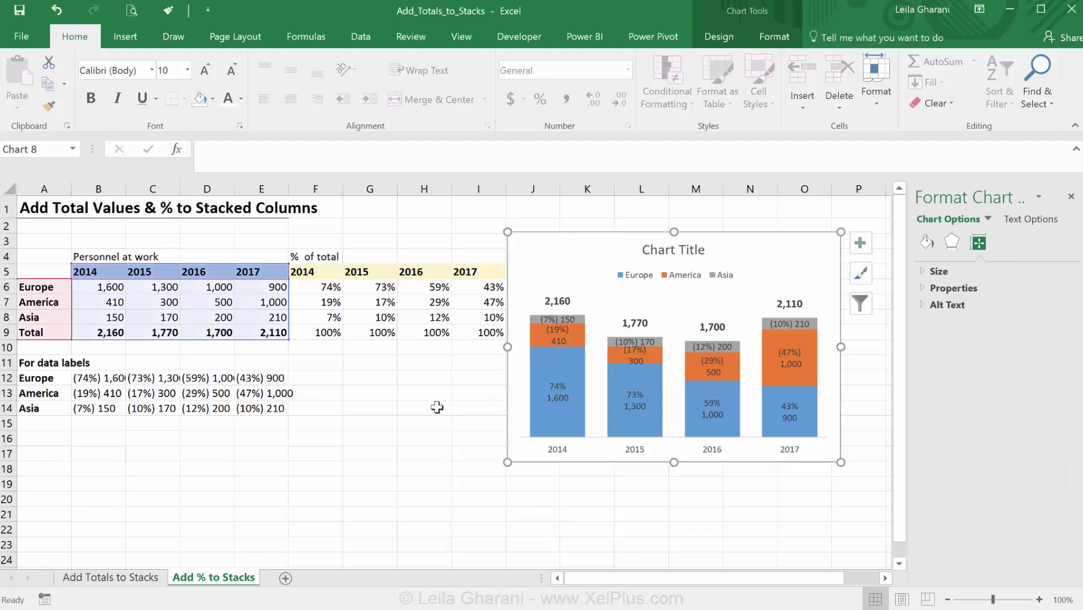
pyautogui.click(437, 407)
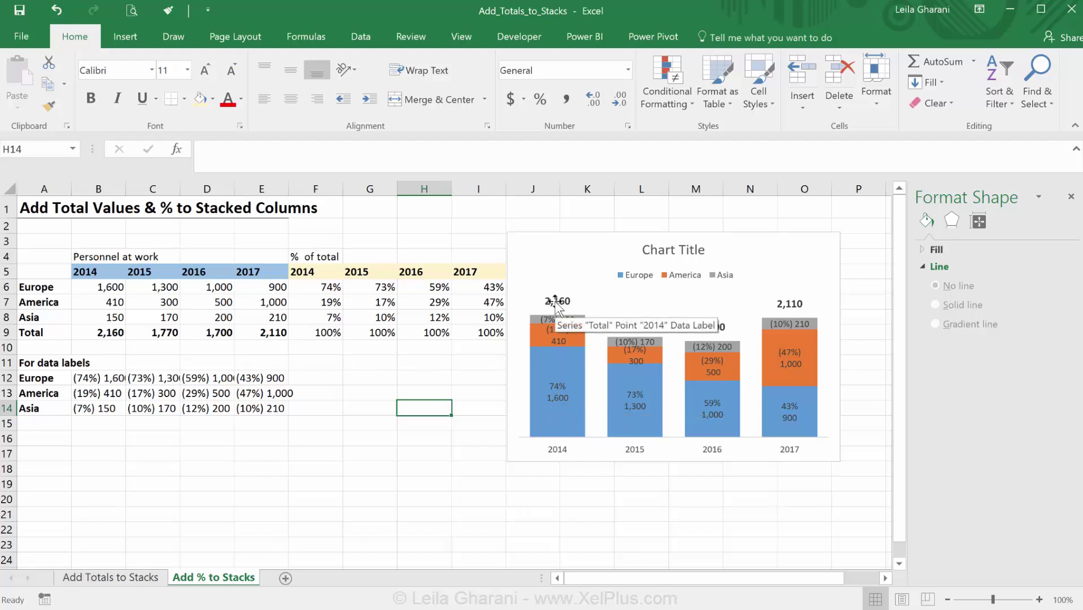
# Copy and paste the chart, moving the duplicate up over the data table
pyautogui.click(576, 250)
pyautogui.hotkey('ctrl', 'c')
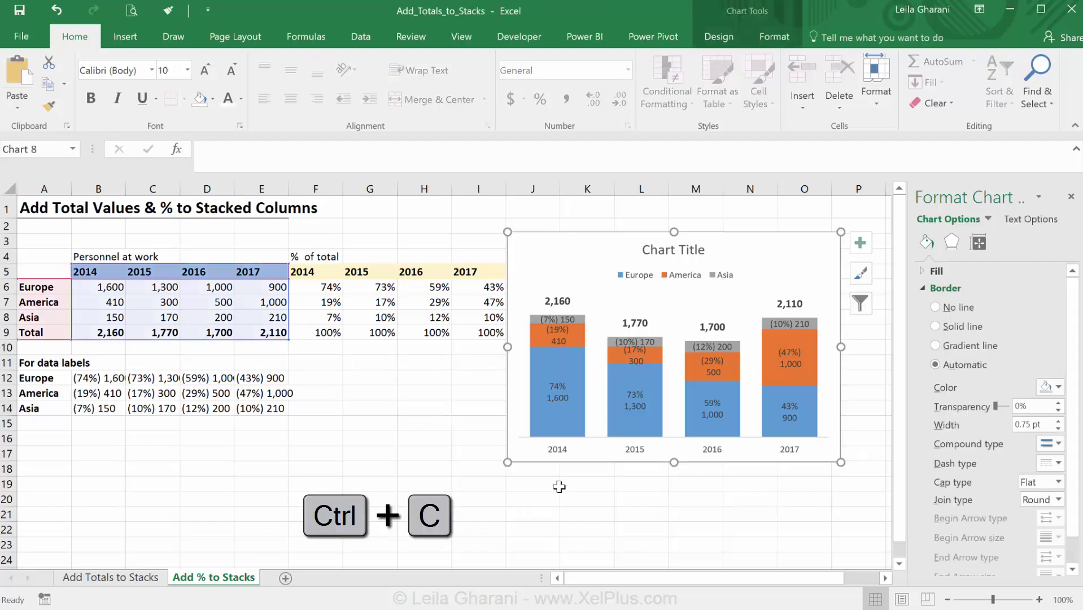
pyautogui.click(556, 488)
pyautogui.hotkey('ctrl', 'v')
pyautogui.moveTo(560, 491); pyautogui.dragTo(224, 297)
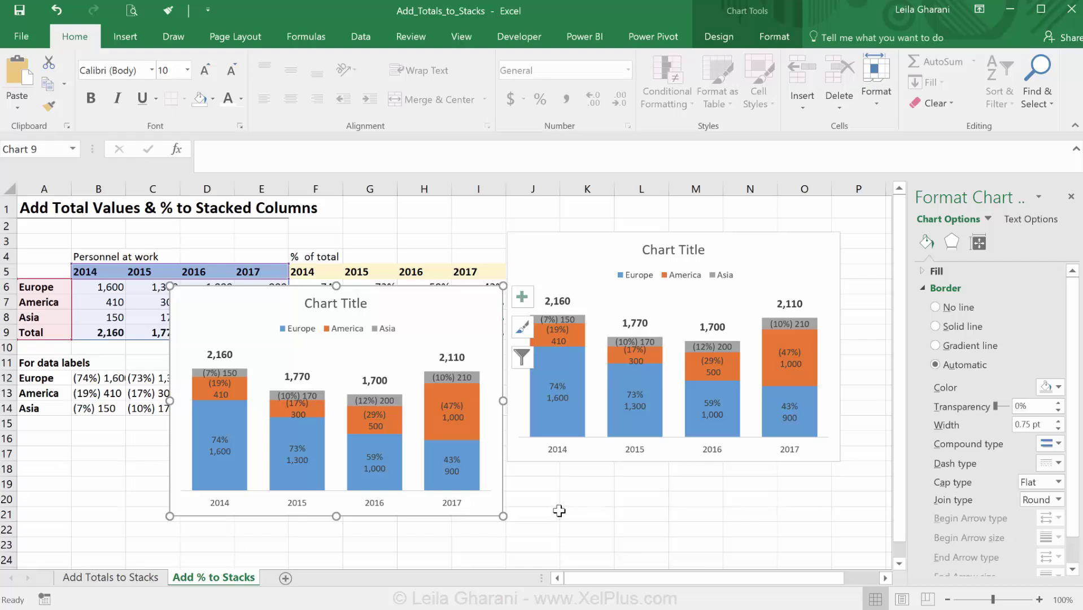
# Turn on the Primary Vertical axis (0 to 2,500) on the copied chart
pyautogui.click(188, 418)
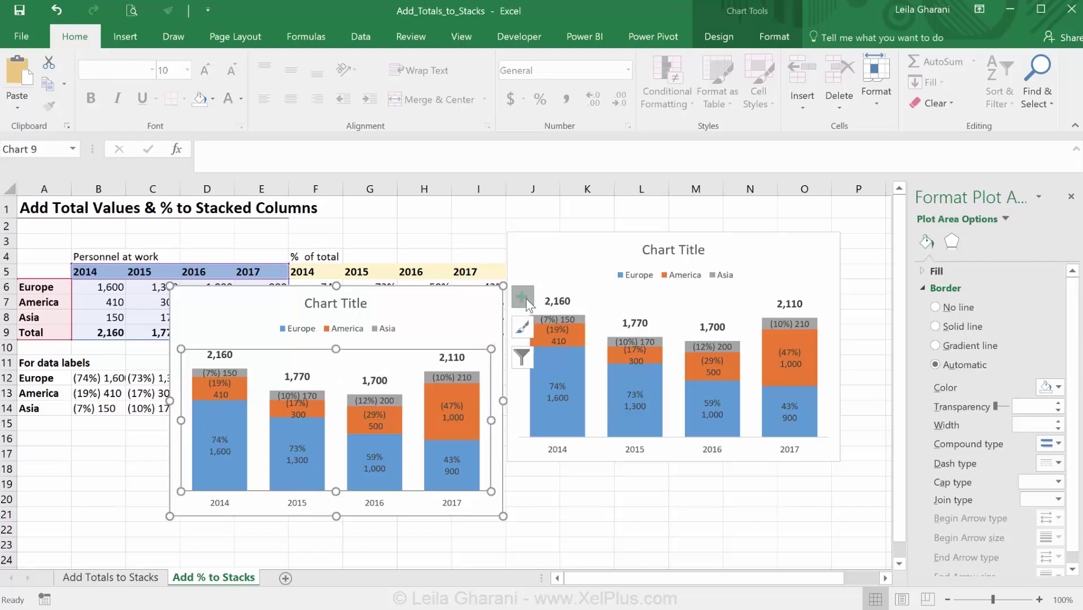
pyautogui.click(525, 299)
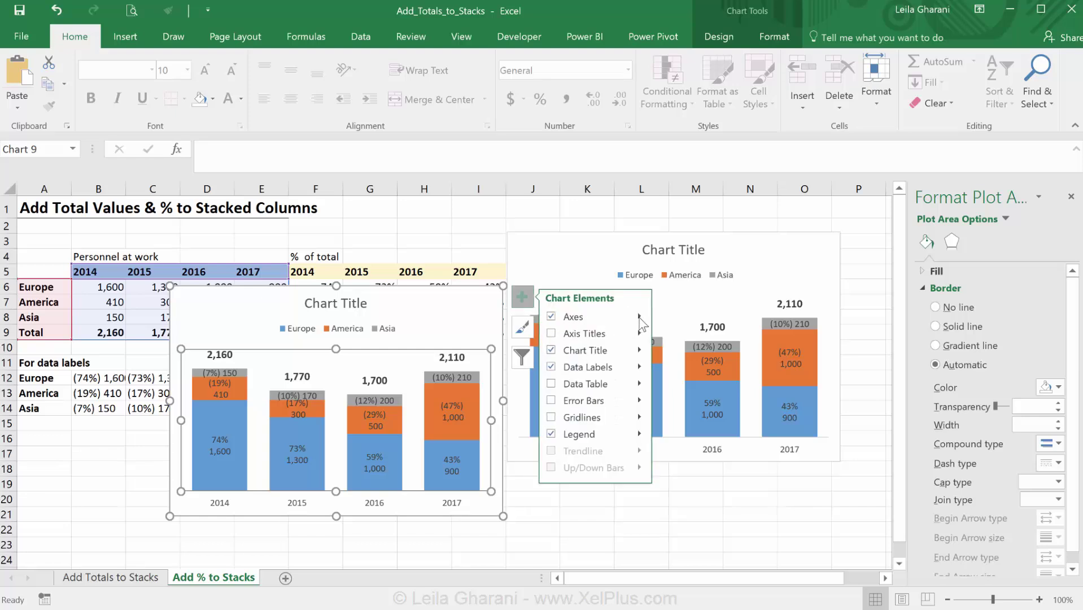
pyautogui.moveTo(639, 318)
pyautogui.click(705, 336)
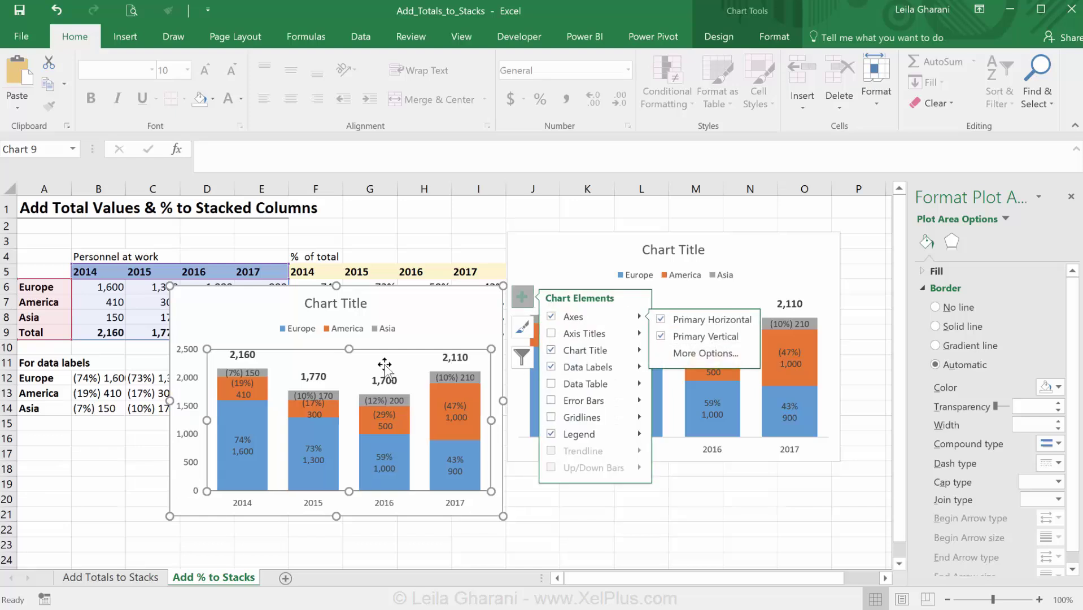
pyautogui.click(183, 404)
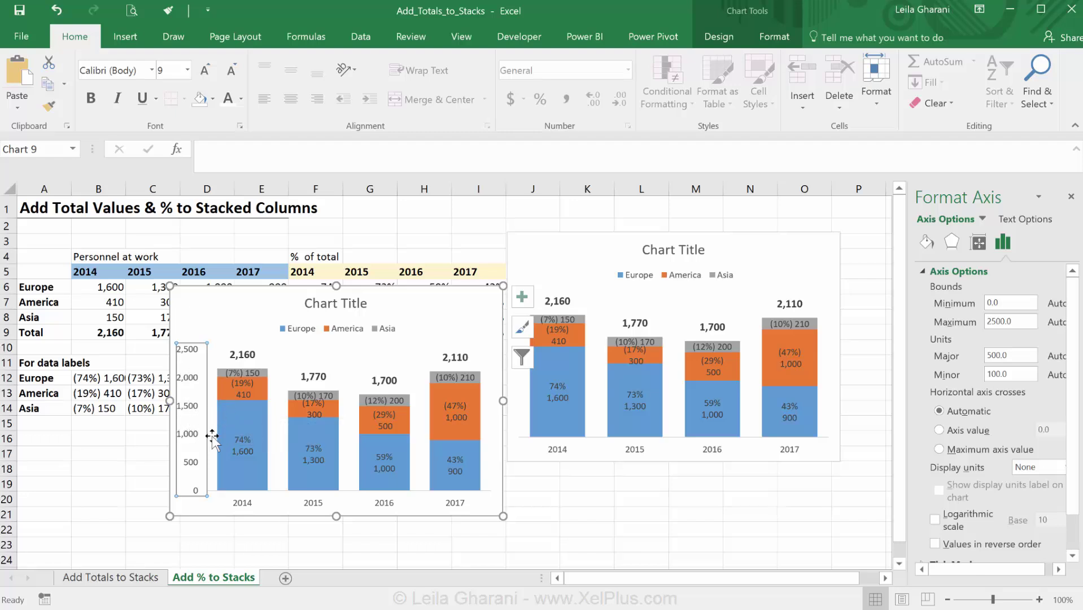
# Move the duplicate chart over the original and undo its existing Europe labels
pyautogui.click(242, 446)
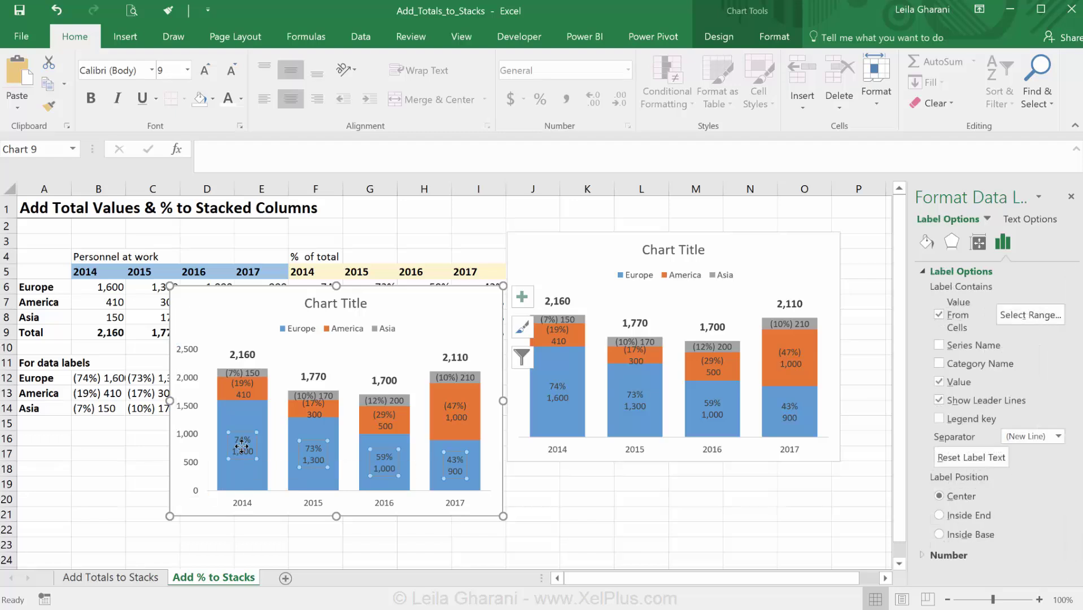
pyautogui.moveTo(261, 303); pyautogui.dragTo(593, 302)
pyautogui.click(579, 445)
pyautogui.hotkey('ctrl', 'z')
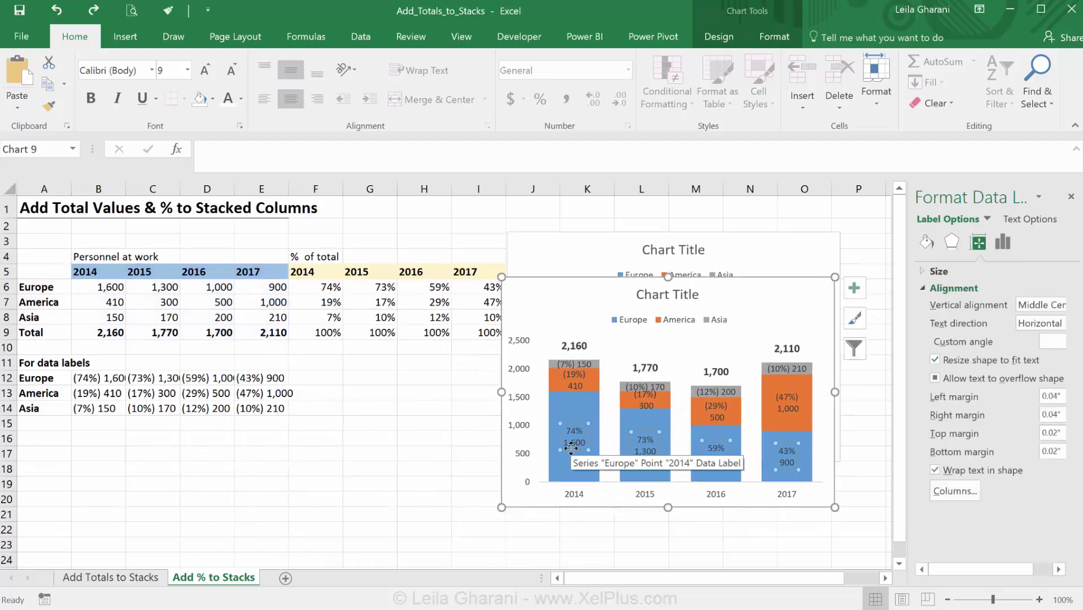
# Re-add Europe labels showing only percentages from F6:I6, without leader lines
pyautogui.click(570, 446)
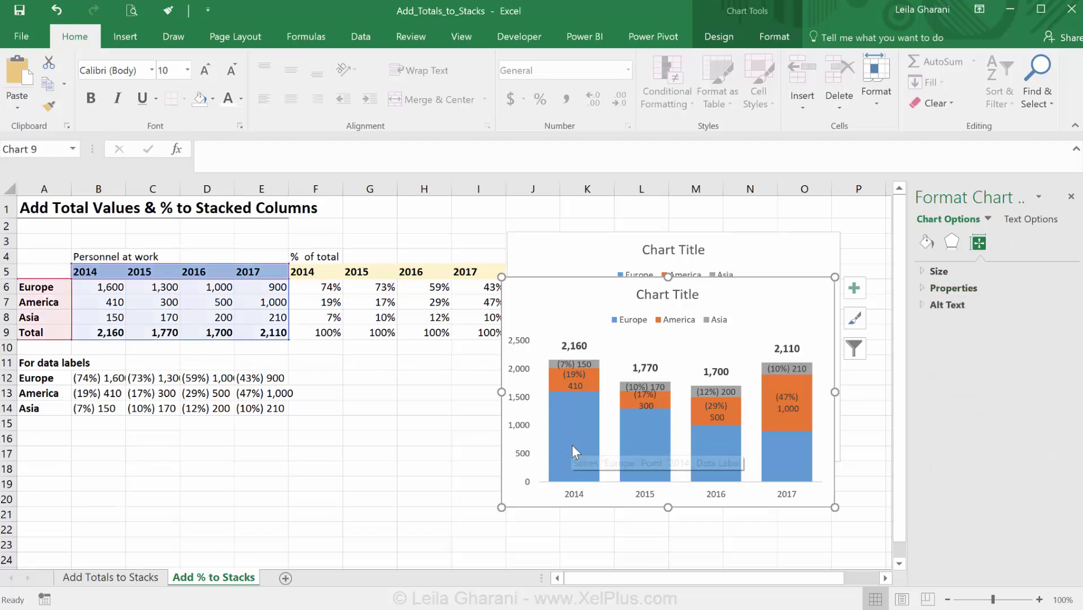
pyautogui.rightClick(572, 445)
pyautogui.moveTo(666, 555)
pyautogui.click(779, 554)
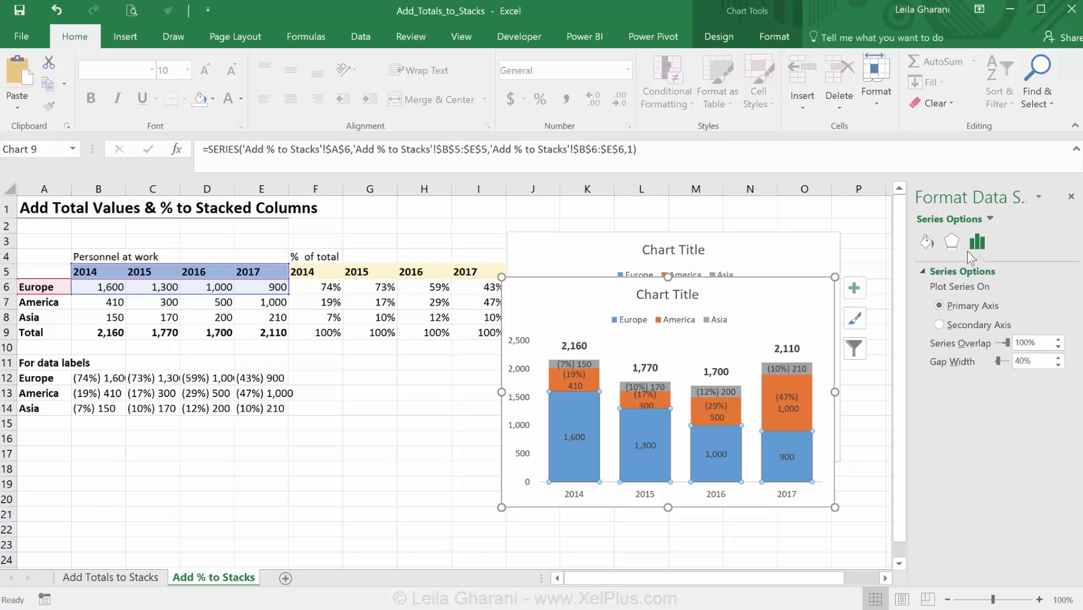
pyautogui.click(777, 459)
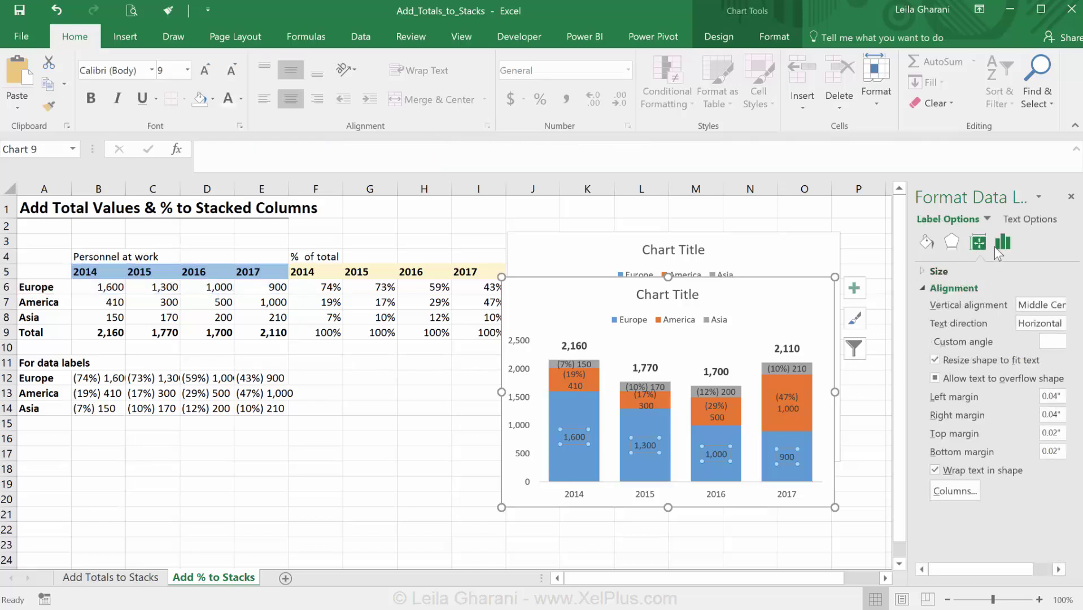
pyautogui.click(996, 246)
pyautogui.click(936, 302)
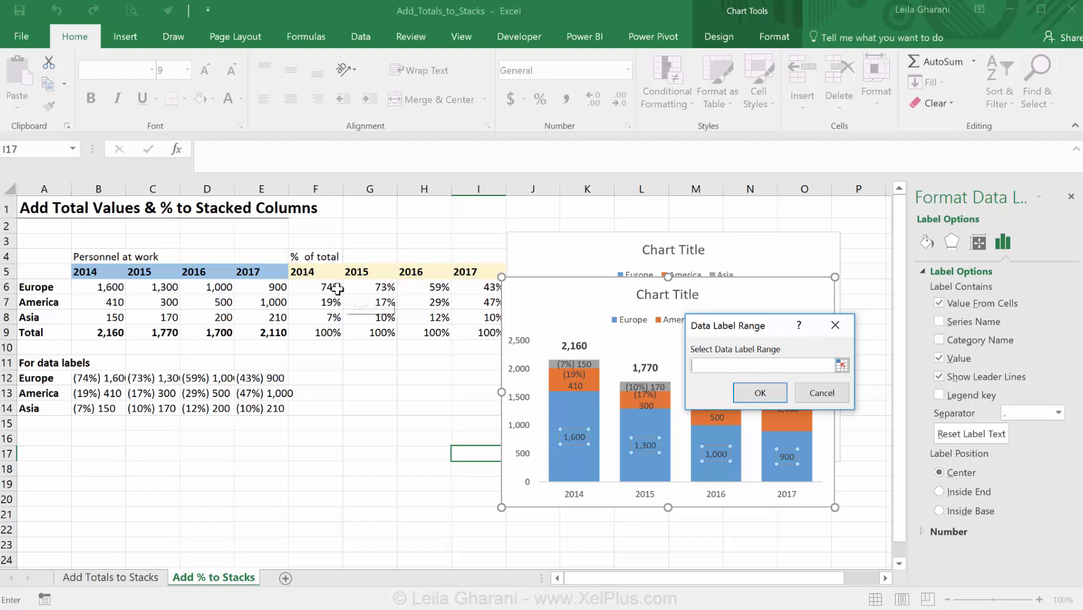
pyautogui.moveTo(333, 287); pyautogui.dragTo(480, 286)
pyautogui.click(759, 392)
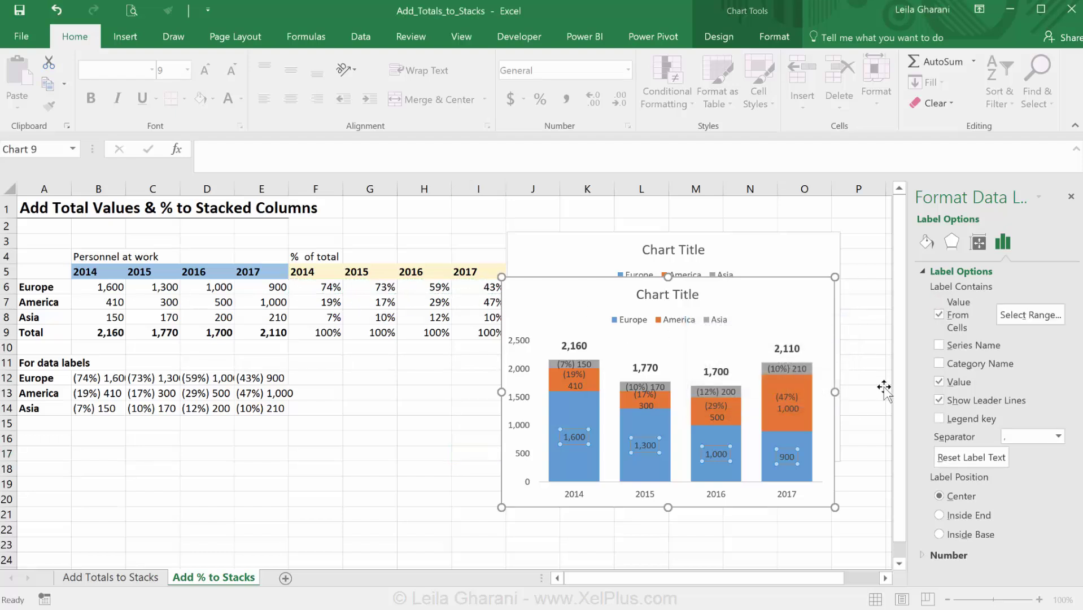
pyautogui.click(941, 381)
pyautogui.click(943, 401)
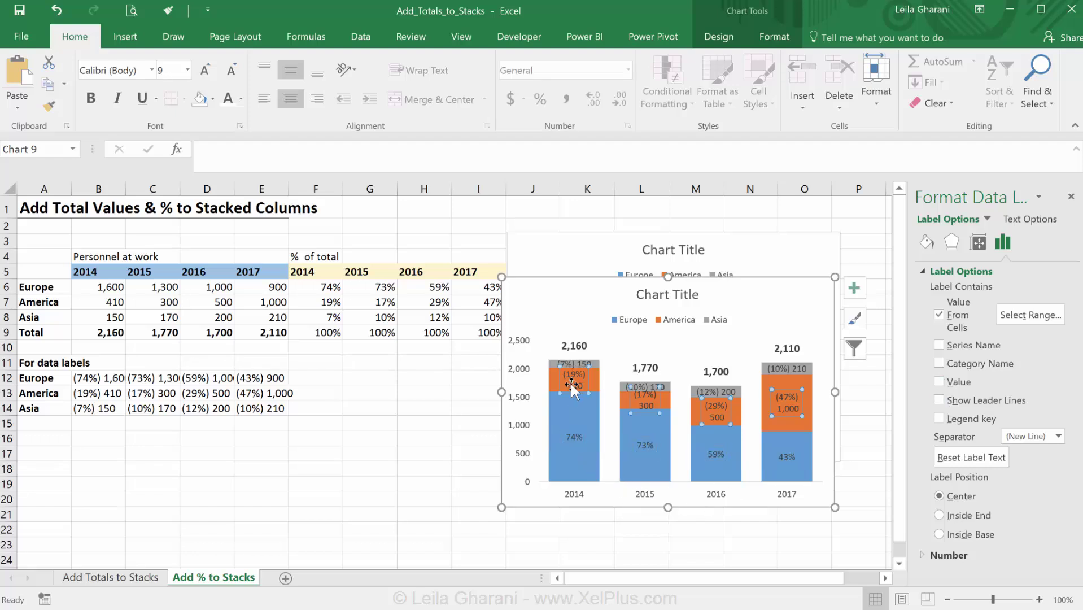
# Switch the America labels' cell range to the percentages in F7:I7
pyautogui.click(1016, 312)
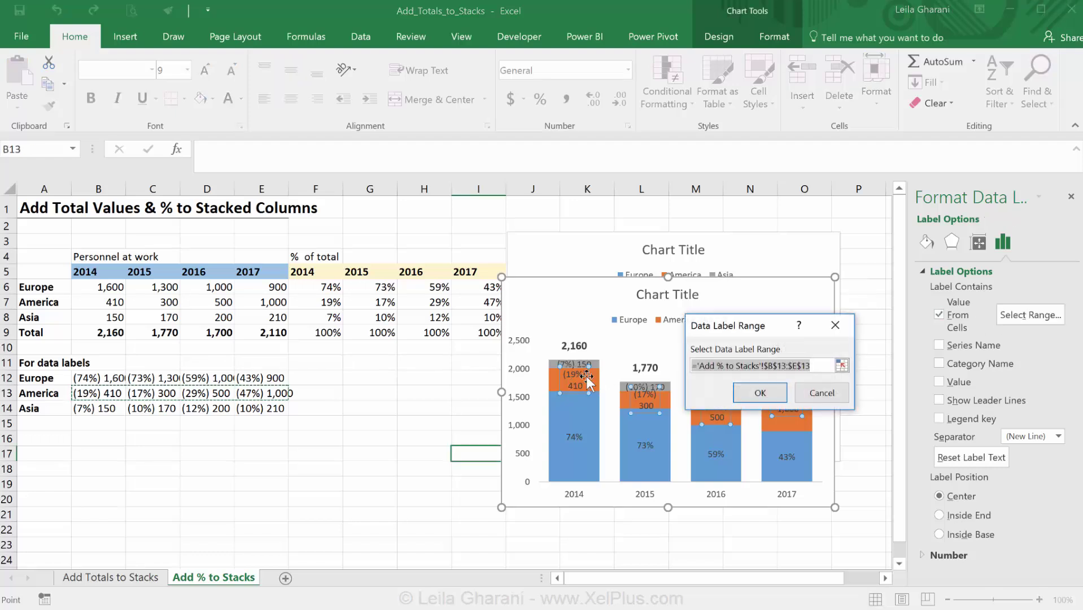
pyautogui.press('Delete')
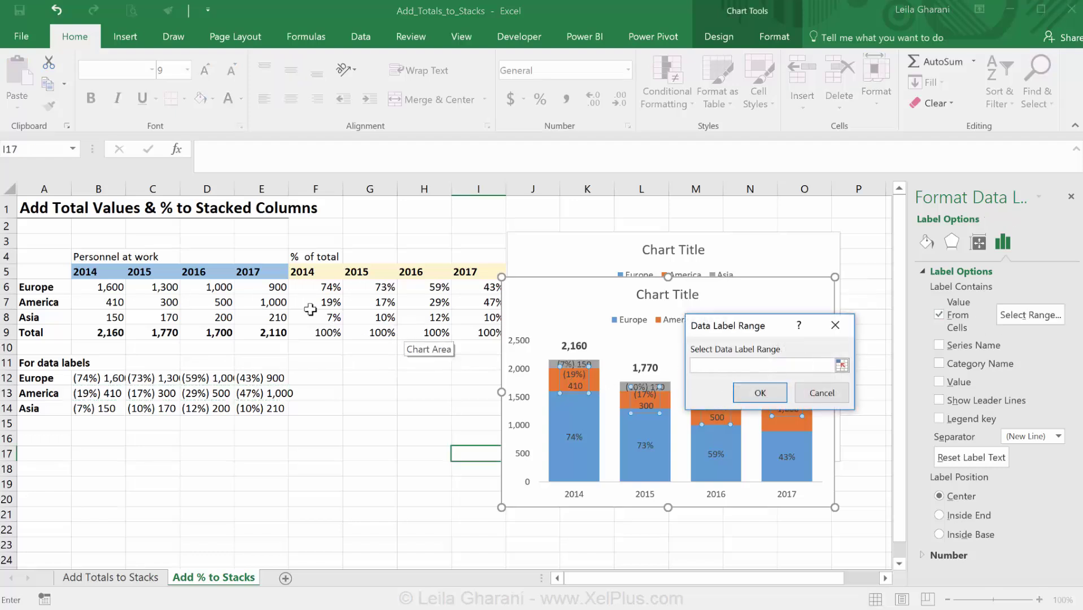
pyautogui.moveTo(312, 307); pyautogui.dragTo(485, 303)
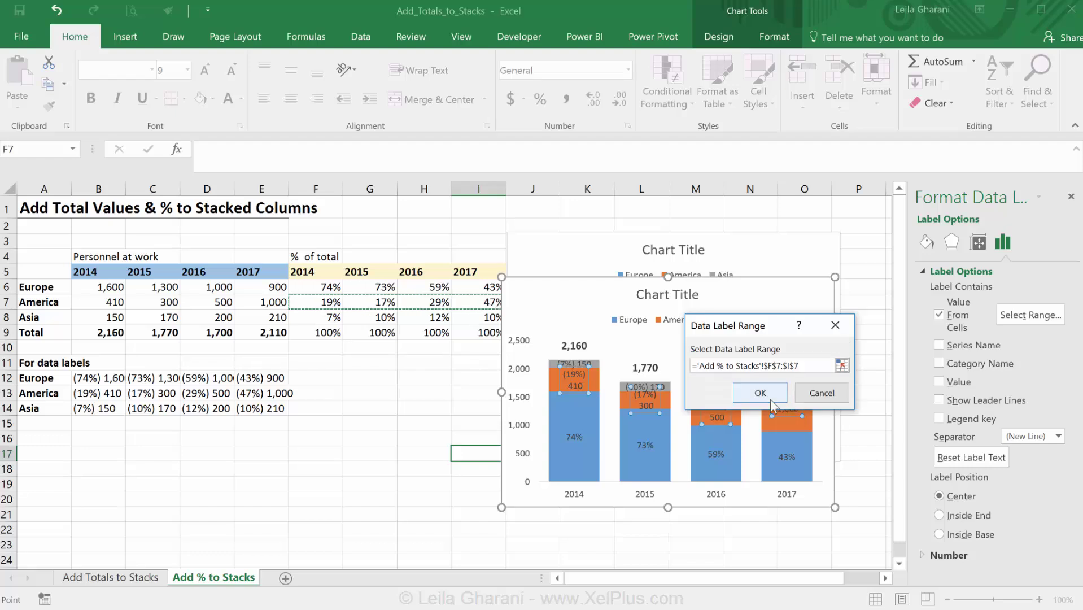
pyautogui.click(760, 393)
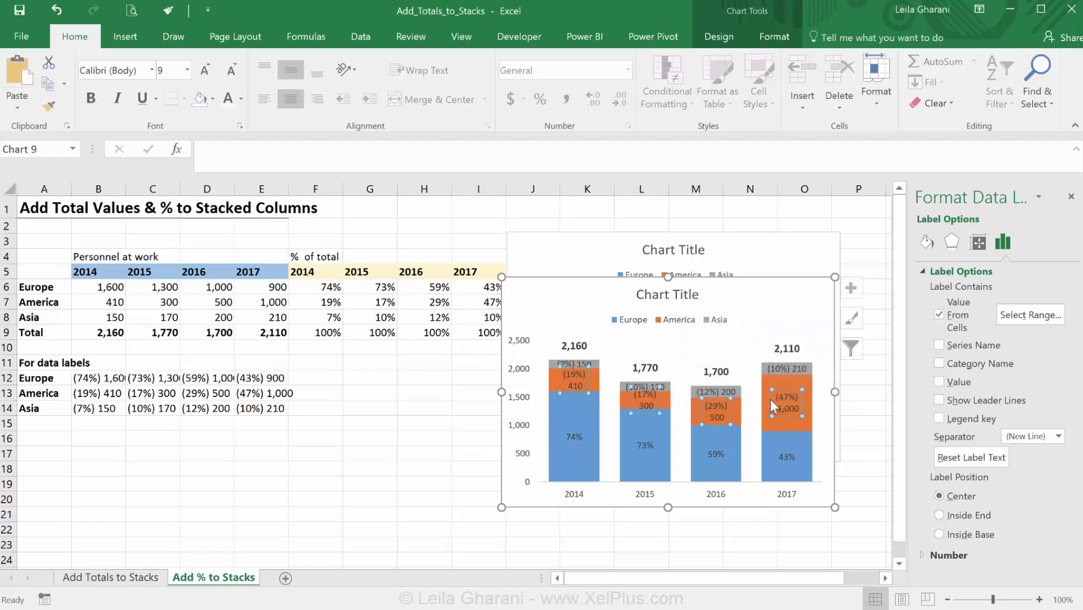
# Delete the old Asia labels and add fresh data labels to the Asia series
pyautogui.click(569, 364)
pyautogui.press('Delete')
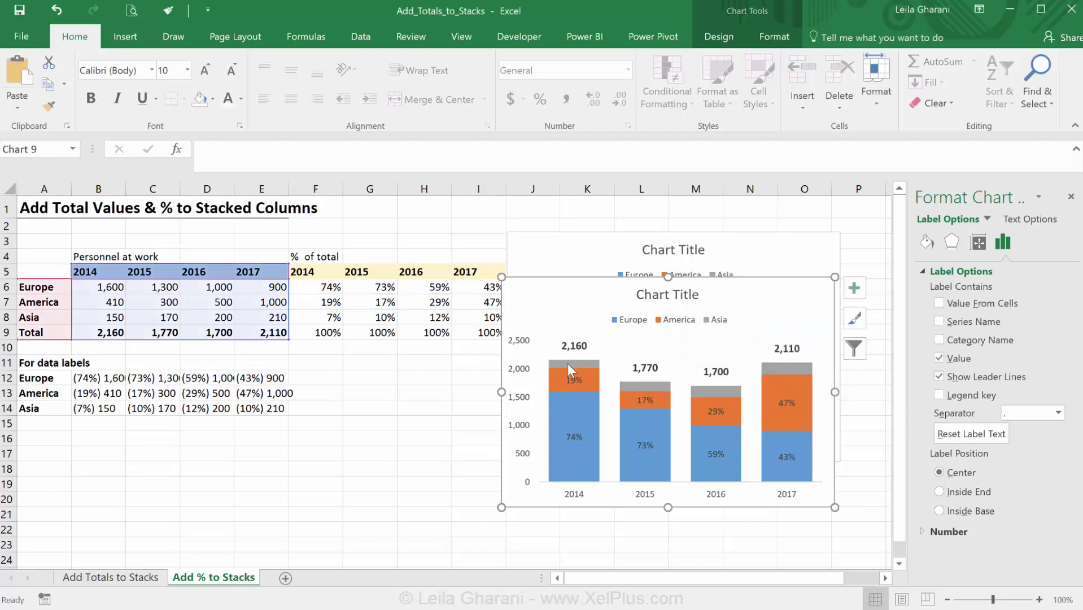
pyautogui.click(567, 363)
pyautogui.rightClick(568, 363)
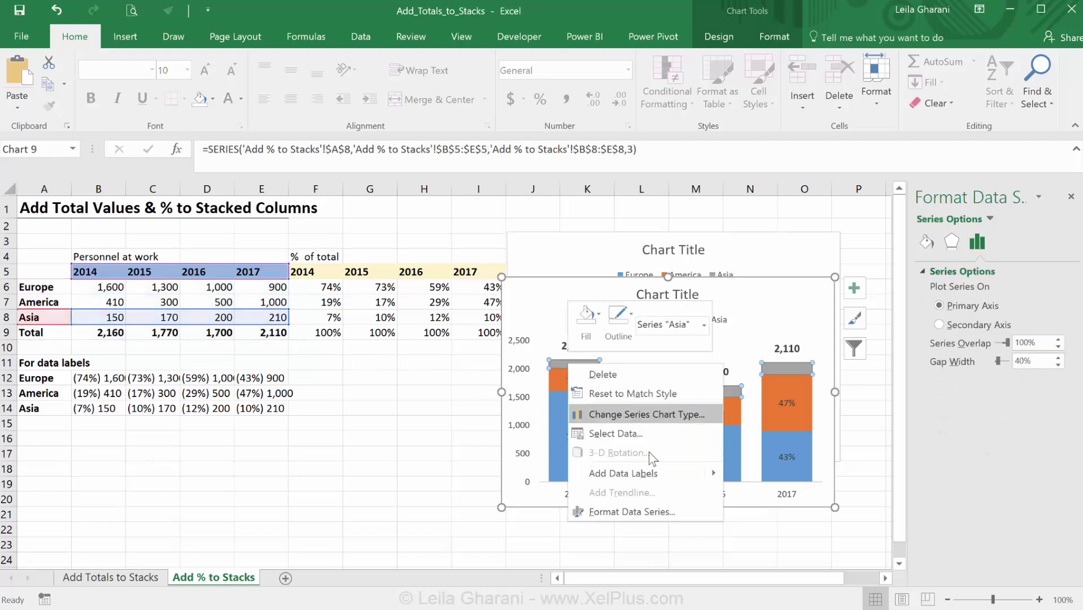
pyautogui.moveTo(695, 472)
pyautogui.click(744, 470)
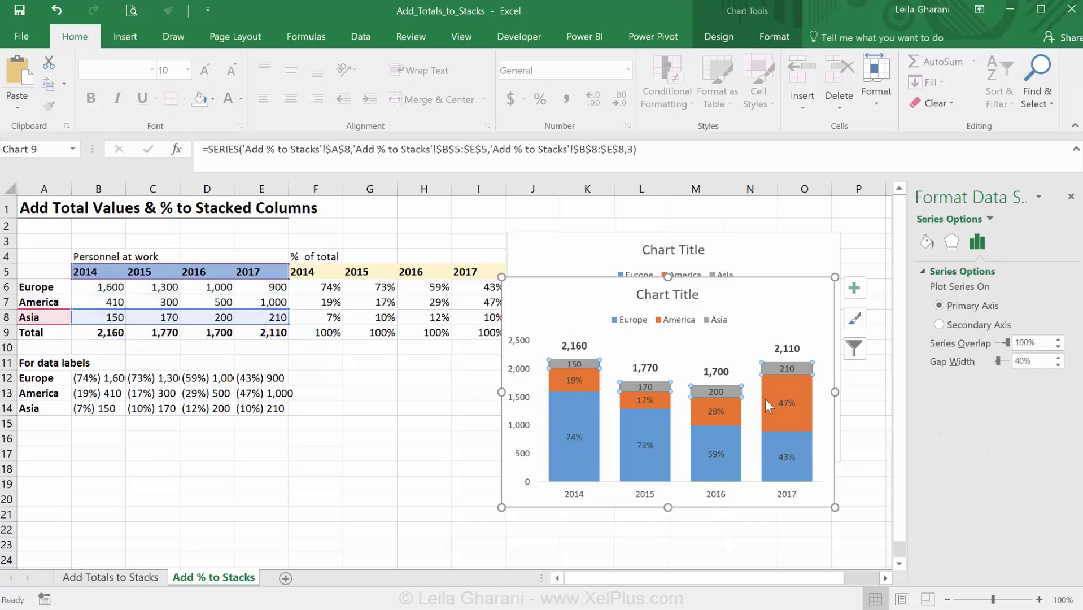
pyautogui.click(783, 367)
# Make the Asia labels show only the F8:I8 percentages (7%, 10%, 12%, 10%)
pyautogui.click(978, 243)
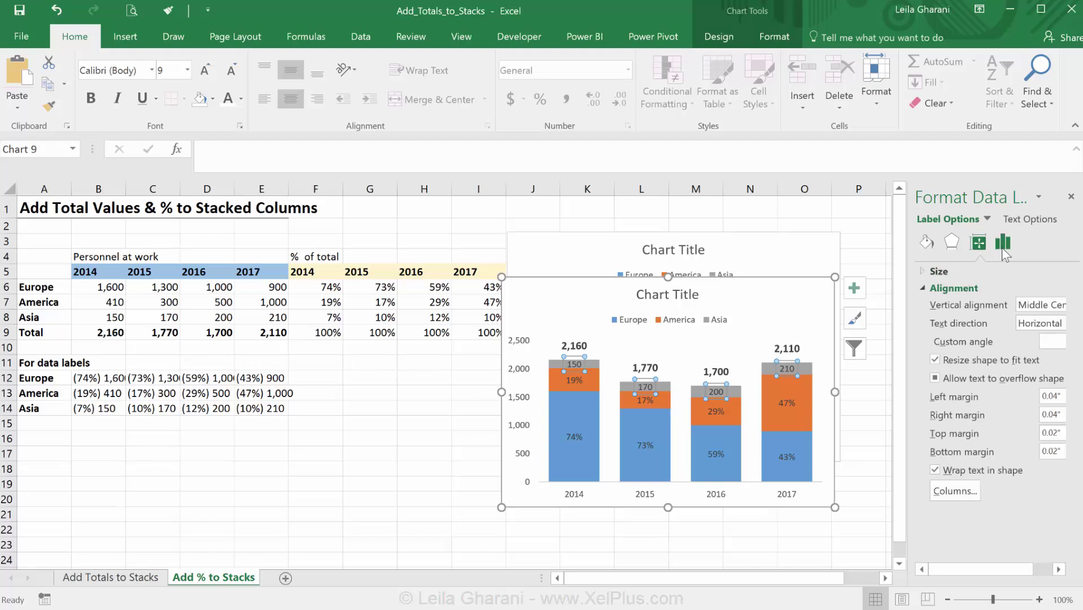
pyautogui.click(1003, 244)
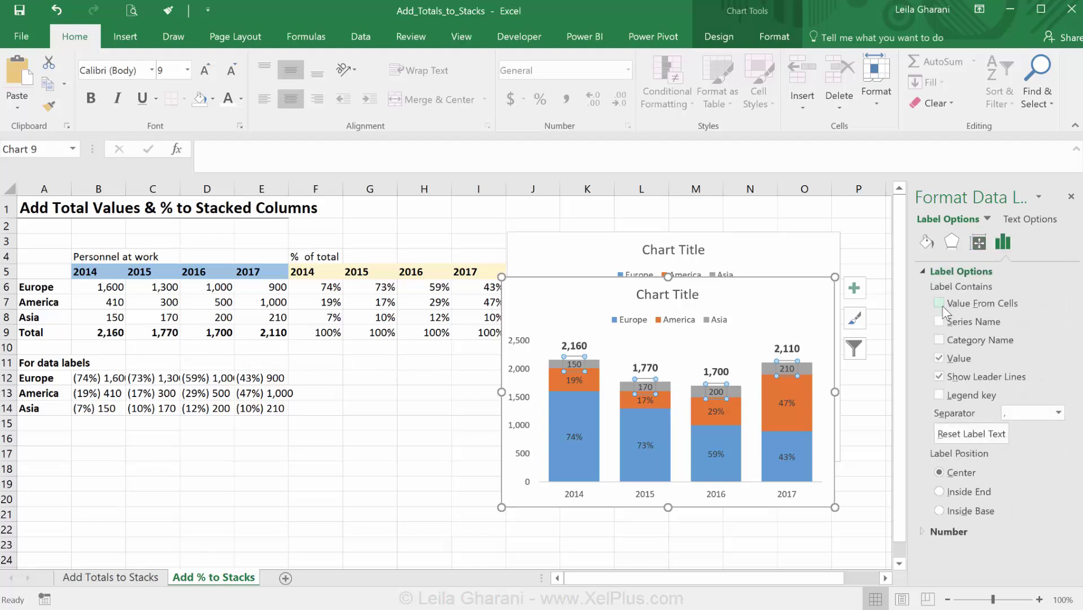
pyautogui.click(940, 303)
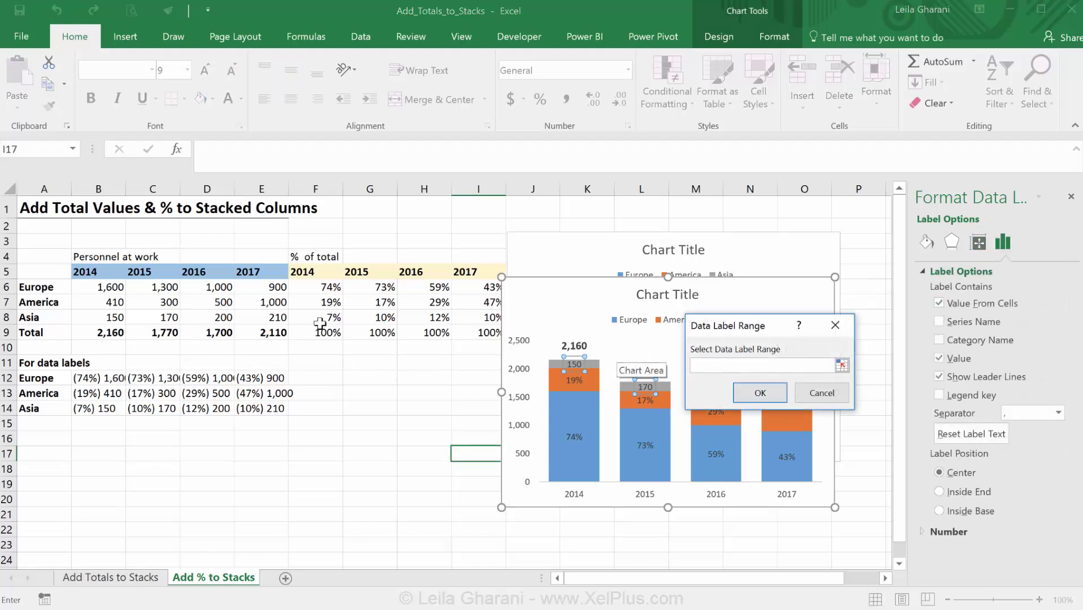
pyautogui.moveTo(320, 322); pyautogui.dragTo(478, 318)
pyautogui.click(757, 392)
pyautogui.click(942, 381)
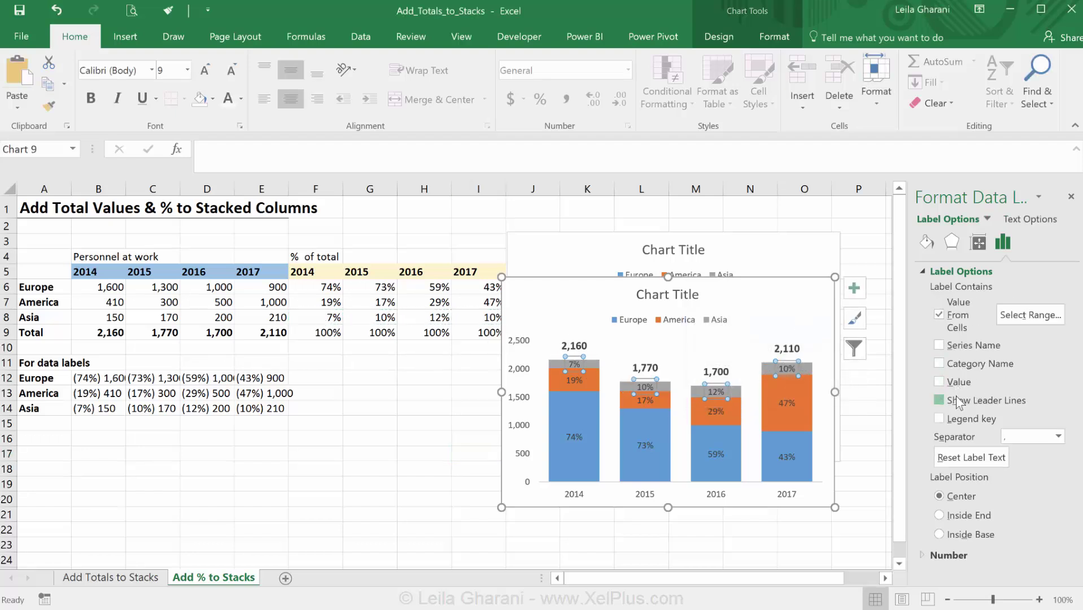
pyautogui.click(862, 438)
# Shrink the percent-labelled copy, with its 0–2,500 axis, and place it left of the original
pyautogui.click(822, 399)
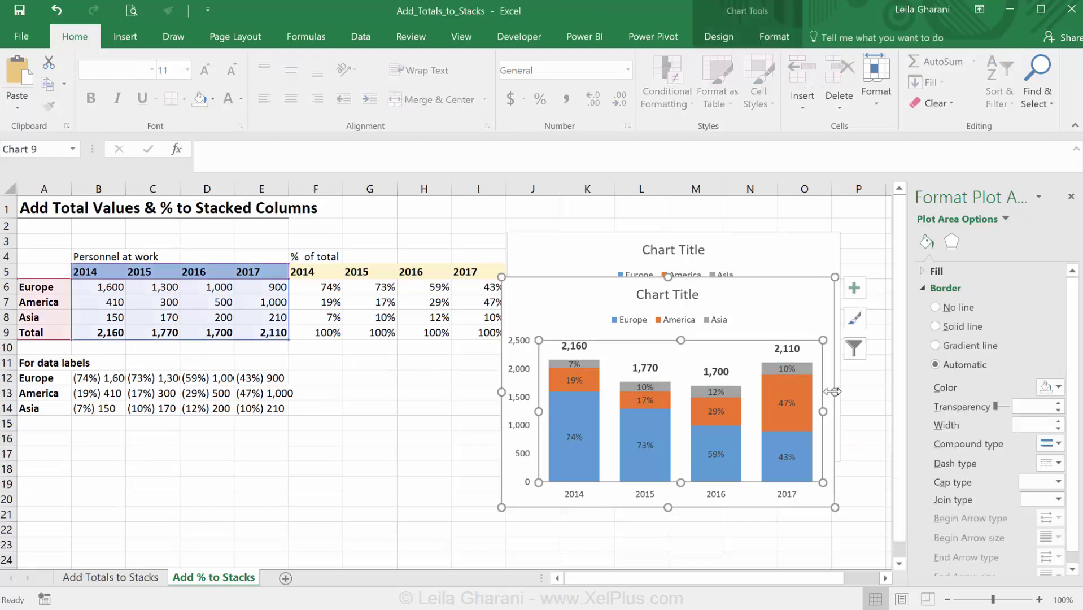
pyautogui.moveTo(822, 399); pyautogui.dragTo(495, 360)
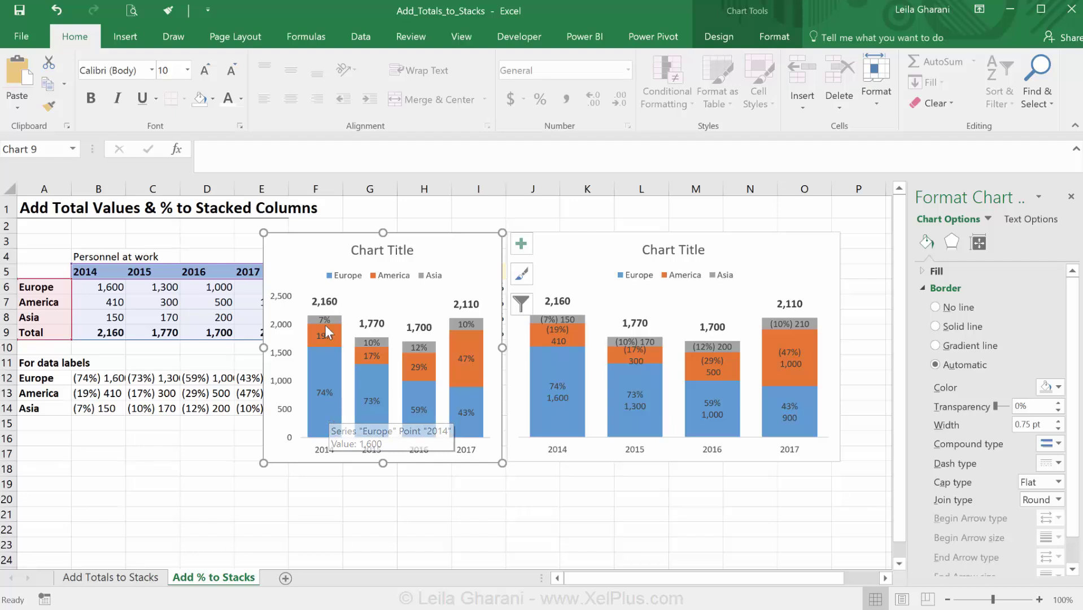
pyautogui.click(321, 417)
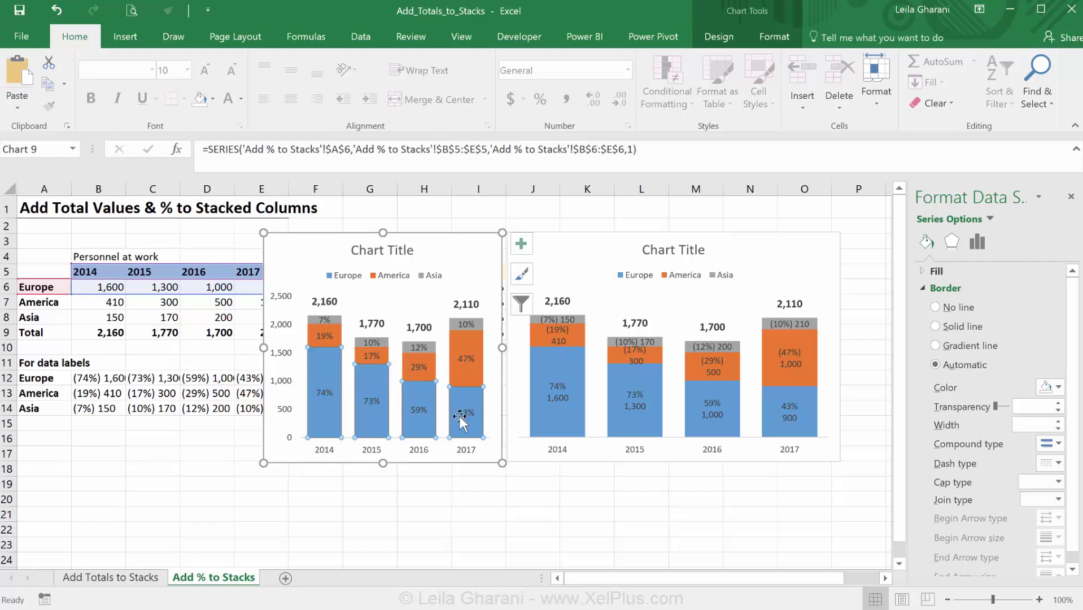
pyautogui.click(469, 500)
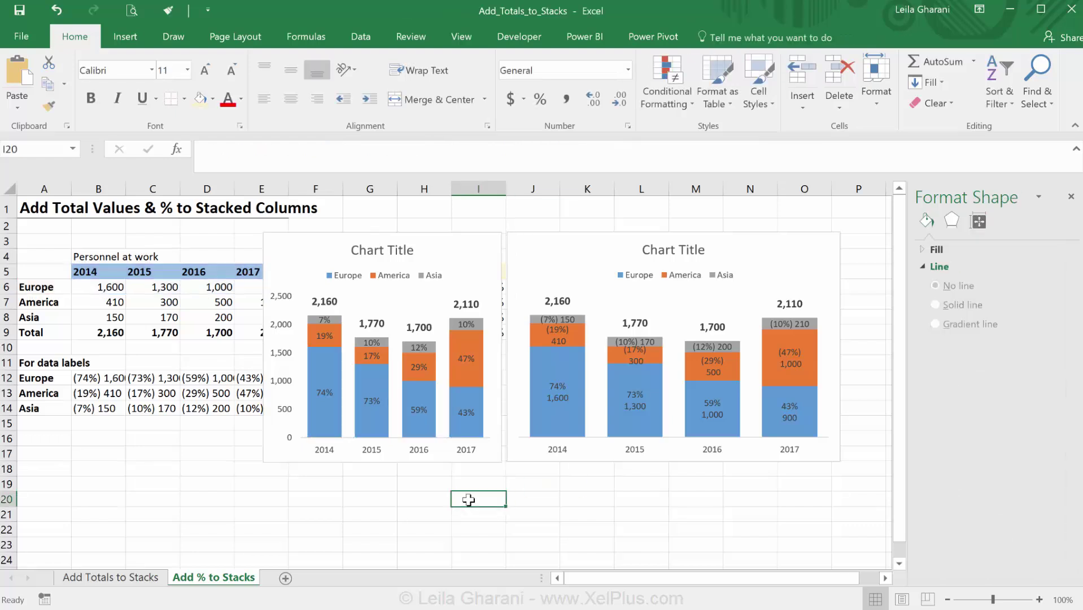